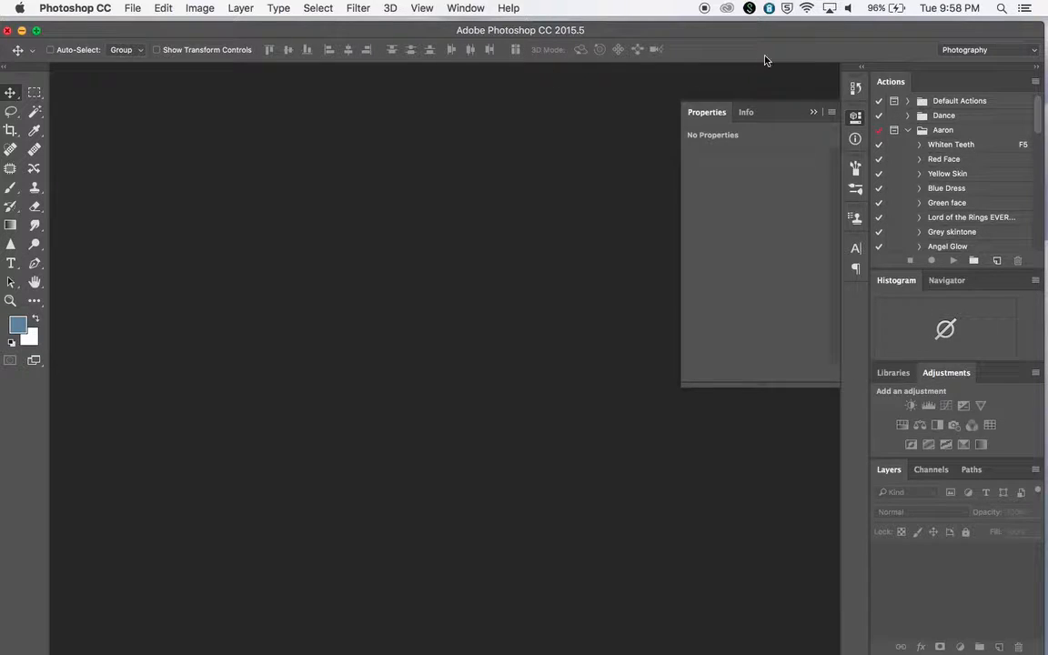
Open the three desktop photos 135A1007.JPG, DSCN3792.JPG and IMG_1354.jpg in Photoshop through Camera Raw.
left_click_drag(845, 36, 757, 35)
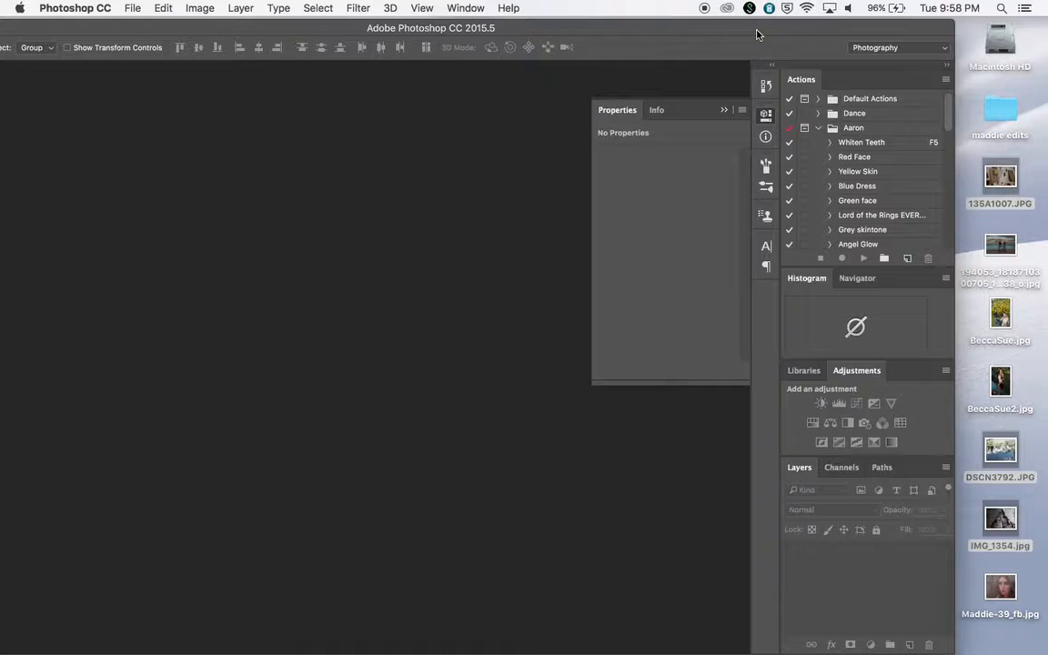
left_click_drag(756, 34, 782, 36)
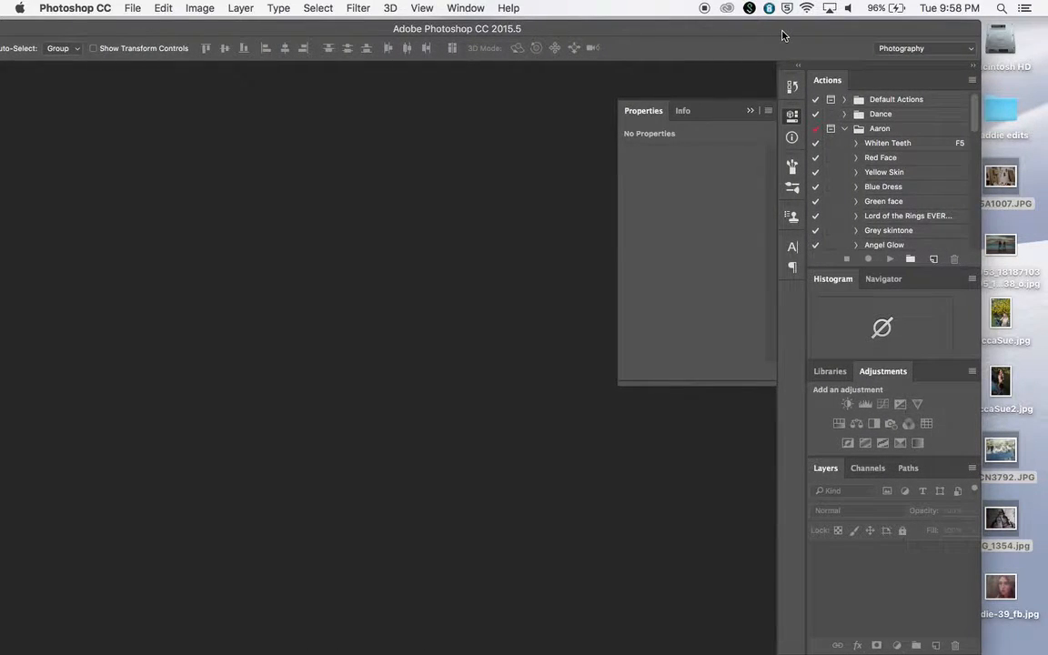
left_click_drag(1004, 170, 311, 641)
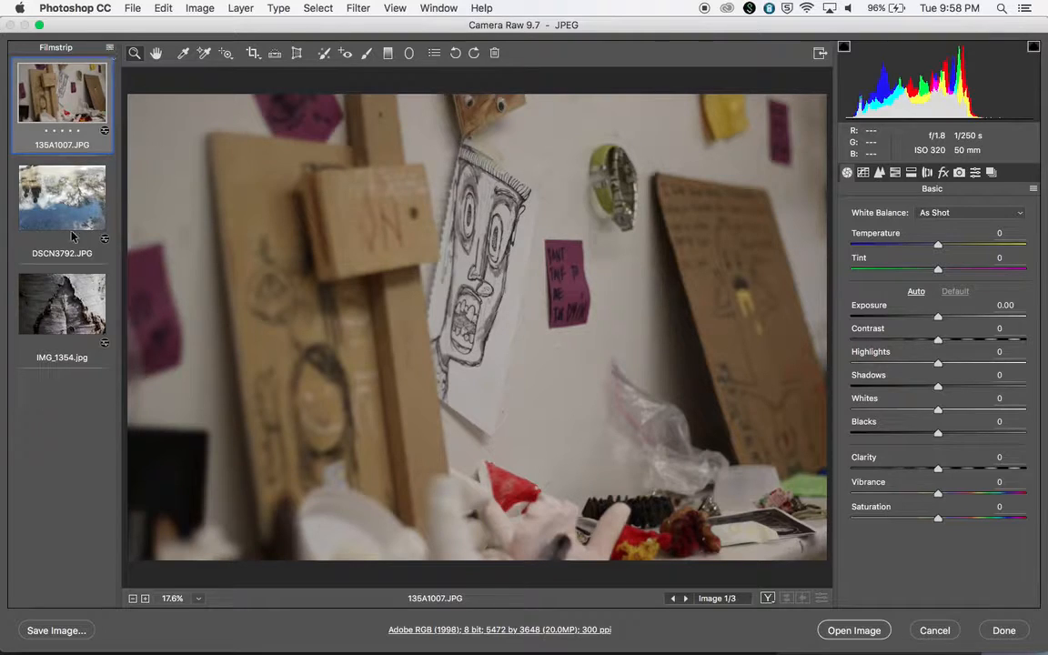
left_click(57, 304, "shift")
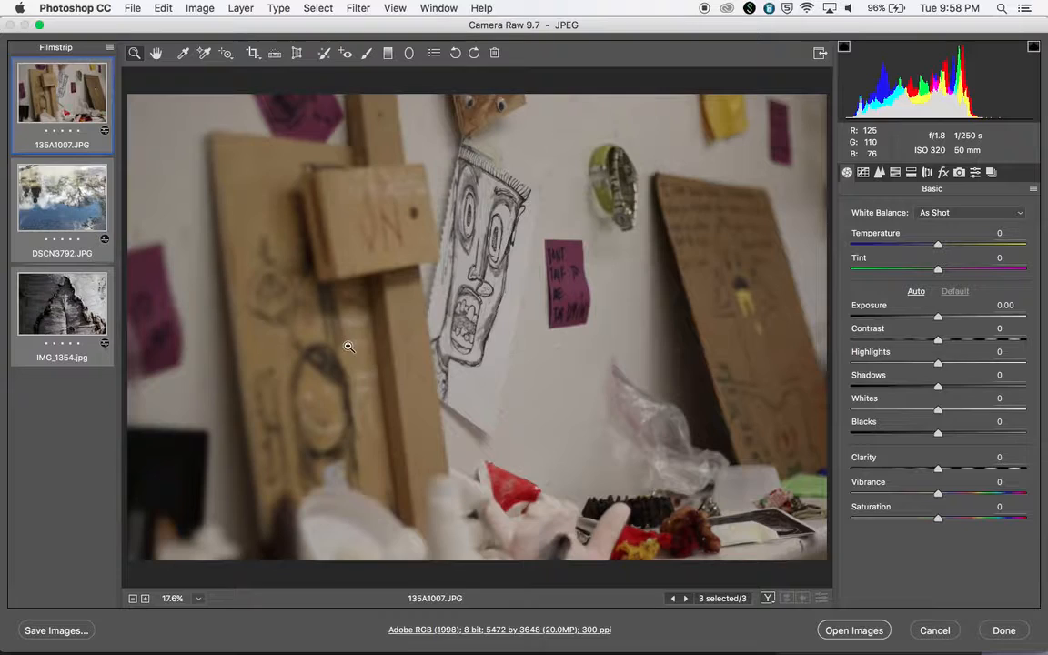
left_click(854, 630)
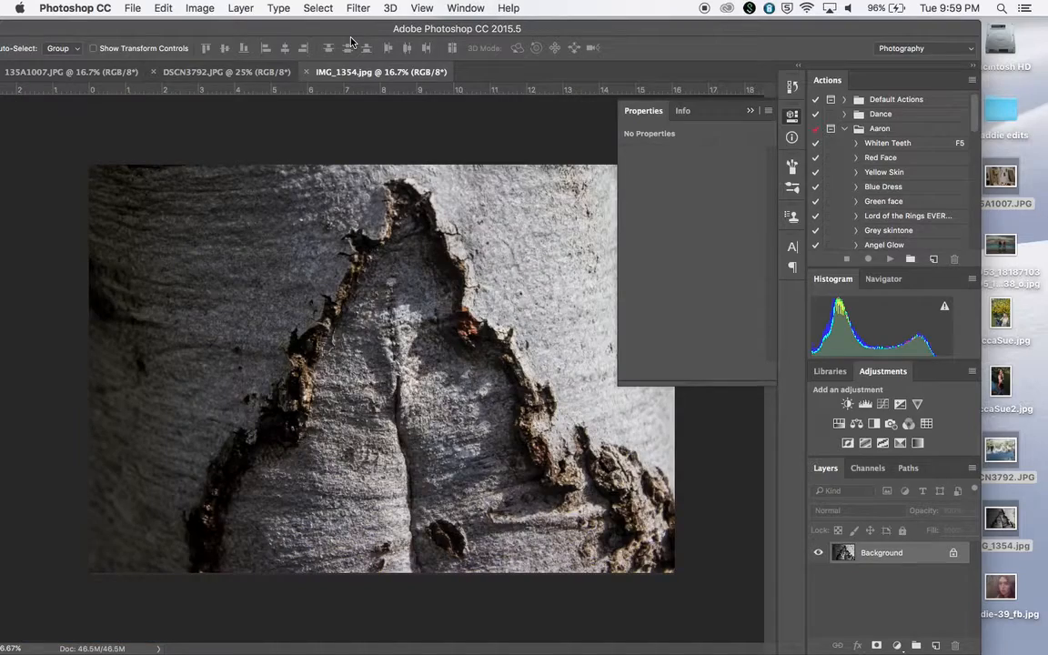
Float the IMG_1354.jpg document in its own window beside the workspace.
left_click_drag(337, 28, 395, 71)
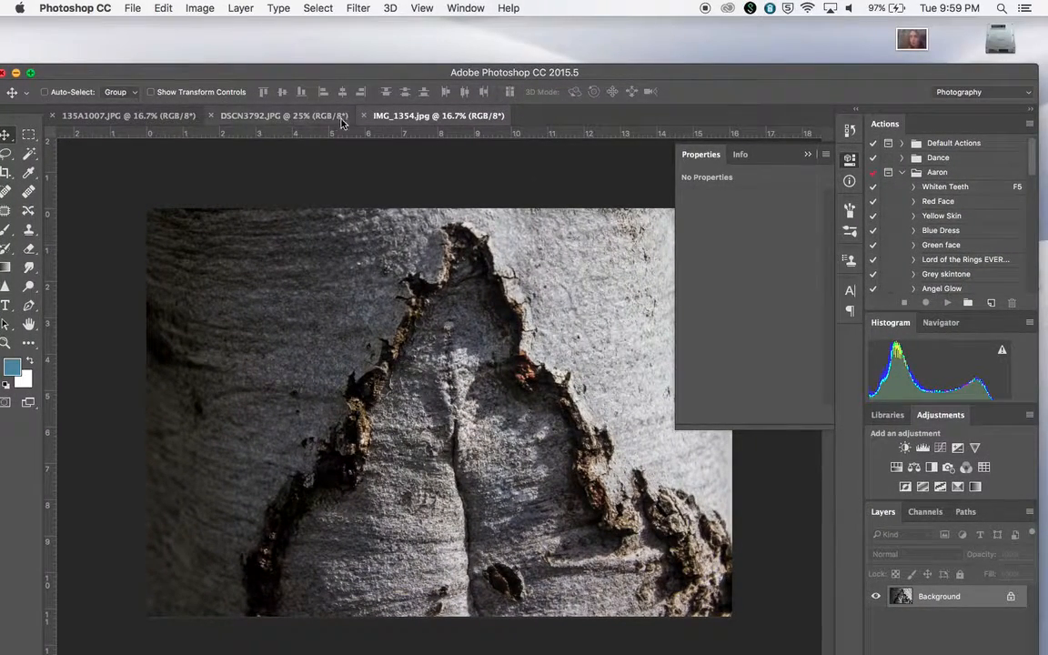
left_click_drag(405, 119, 418, 41)
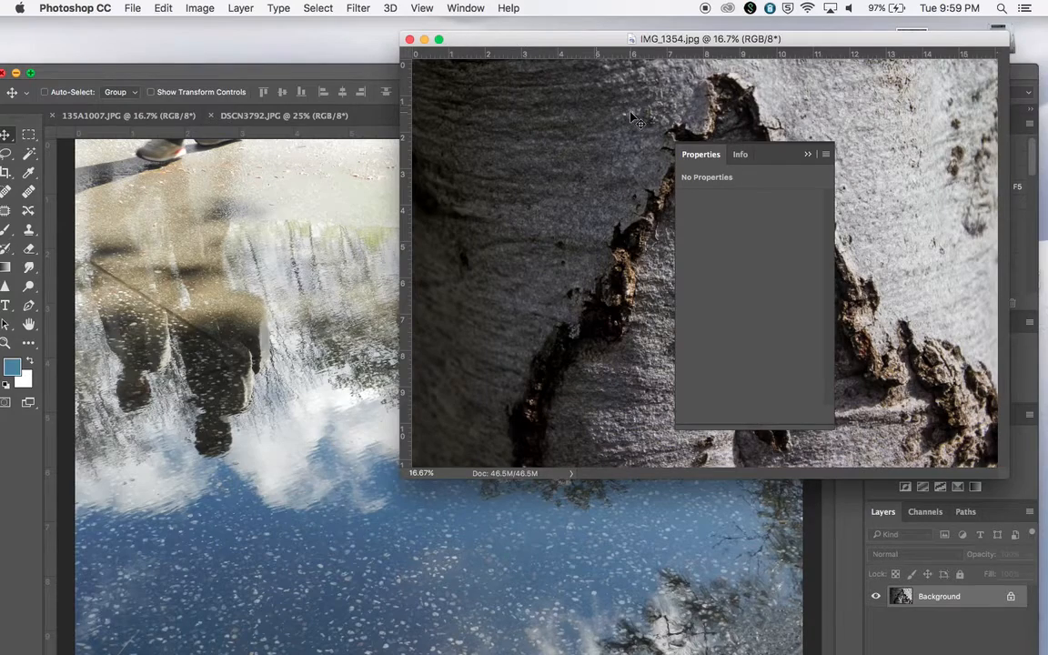
left_click(807, 154)
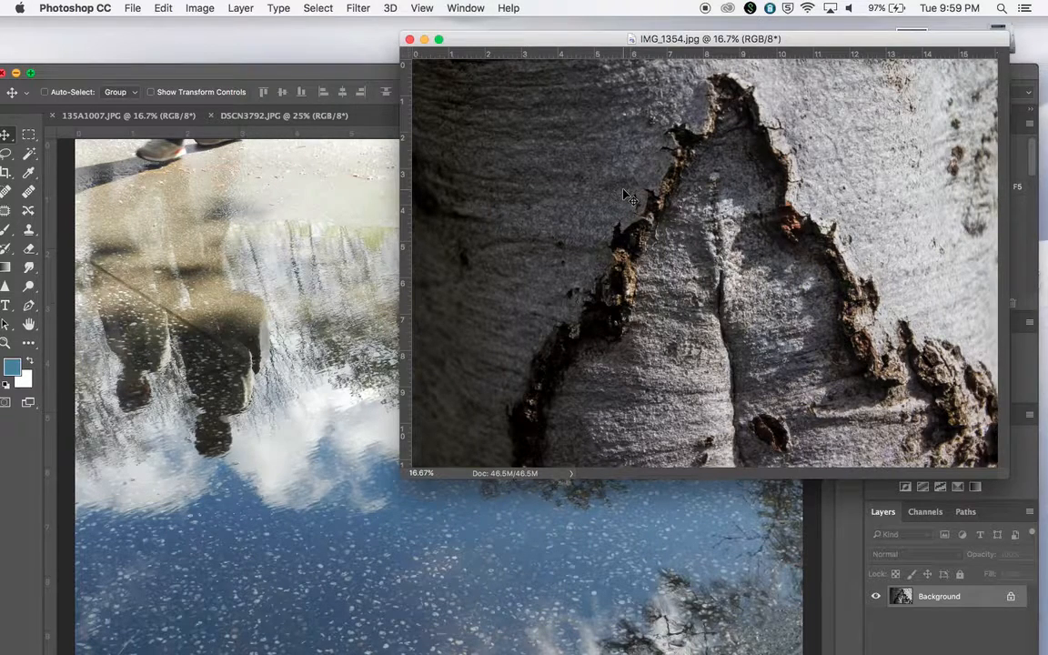
left_click_drag(510, 41, 545, 45)
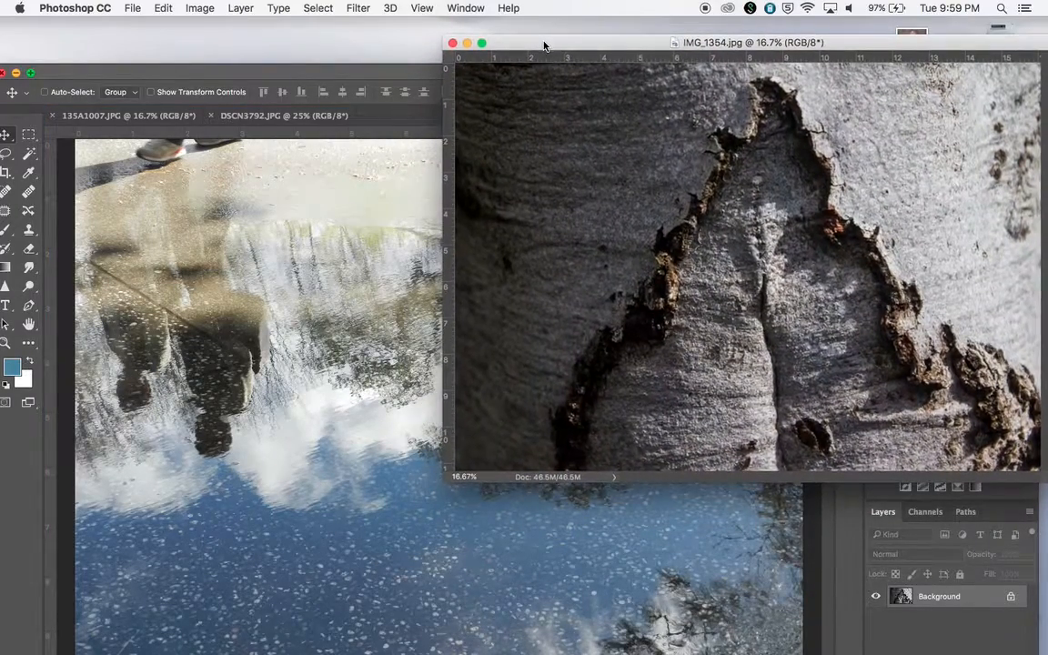
Drag the DSCN3792.JPG water photo into IMG_1354.jpg as a new layer.
left_click(321, 237)
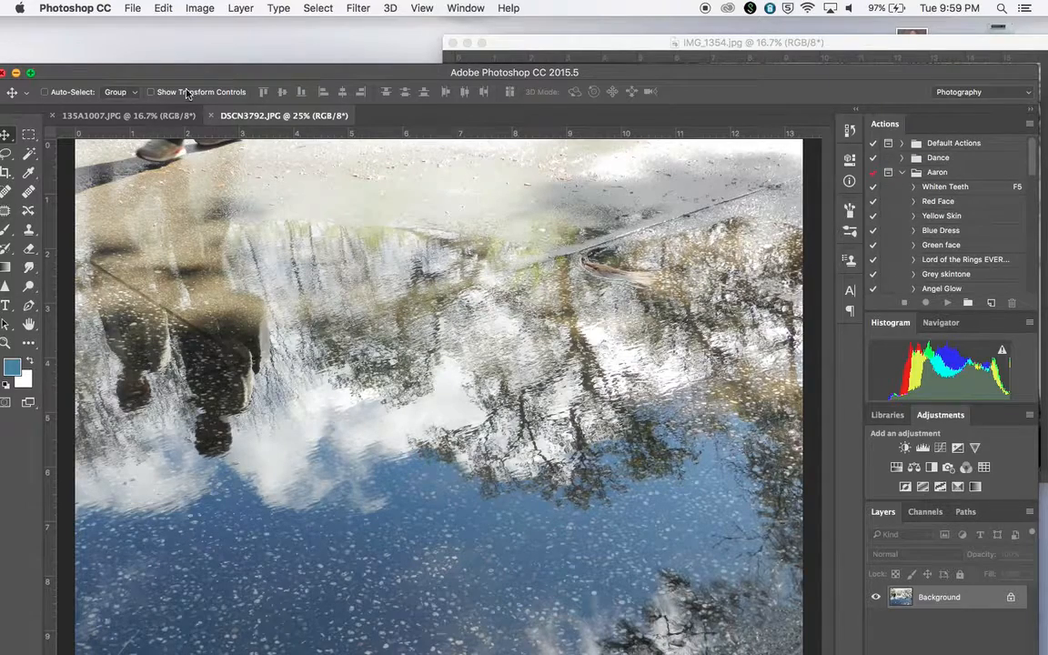
left_click_drag(189, 73, 230, 179)
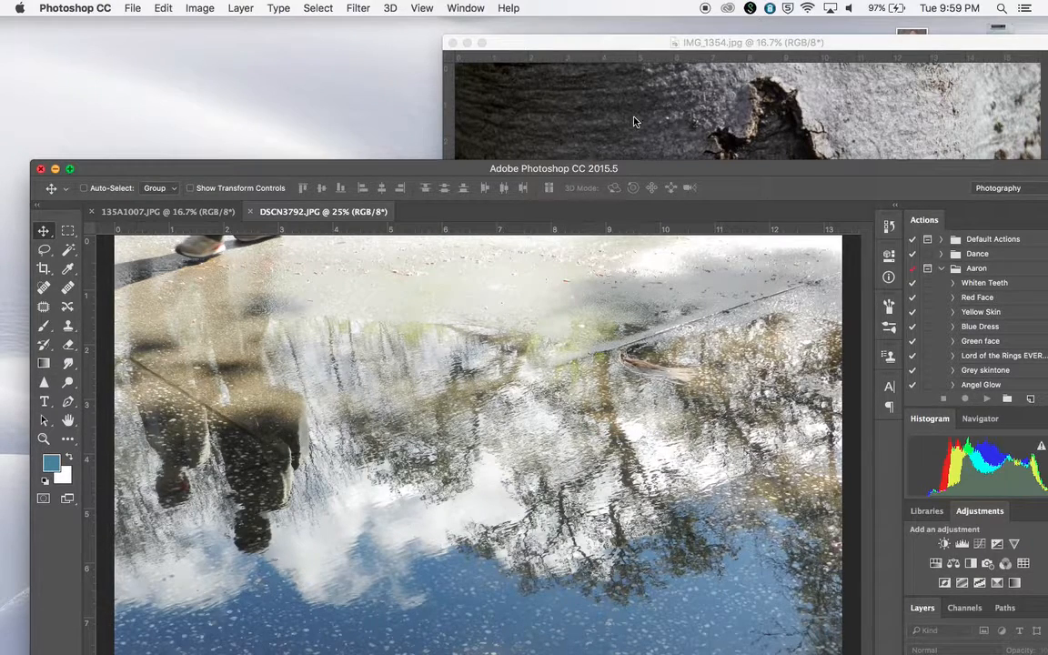
left_click_drag(634, 122, 634, 122)
left_click_drag(632, 48, 319, 216)
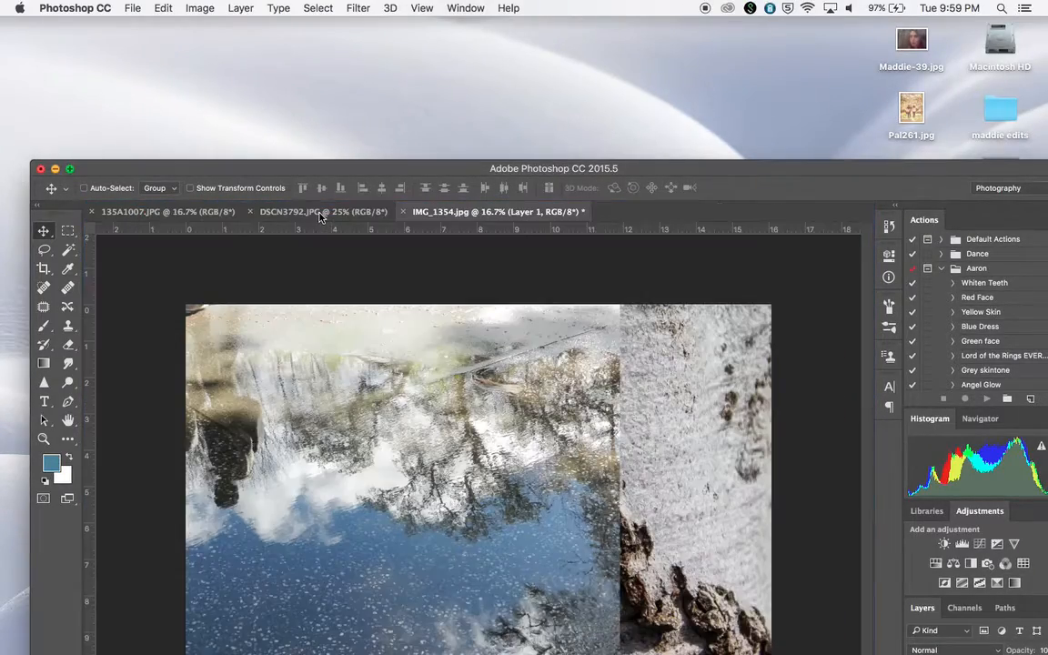
left_click_drag(350, 166, 315, 40)
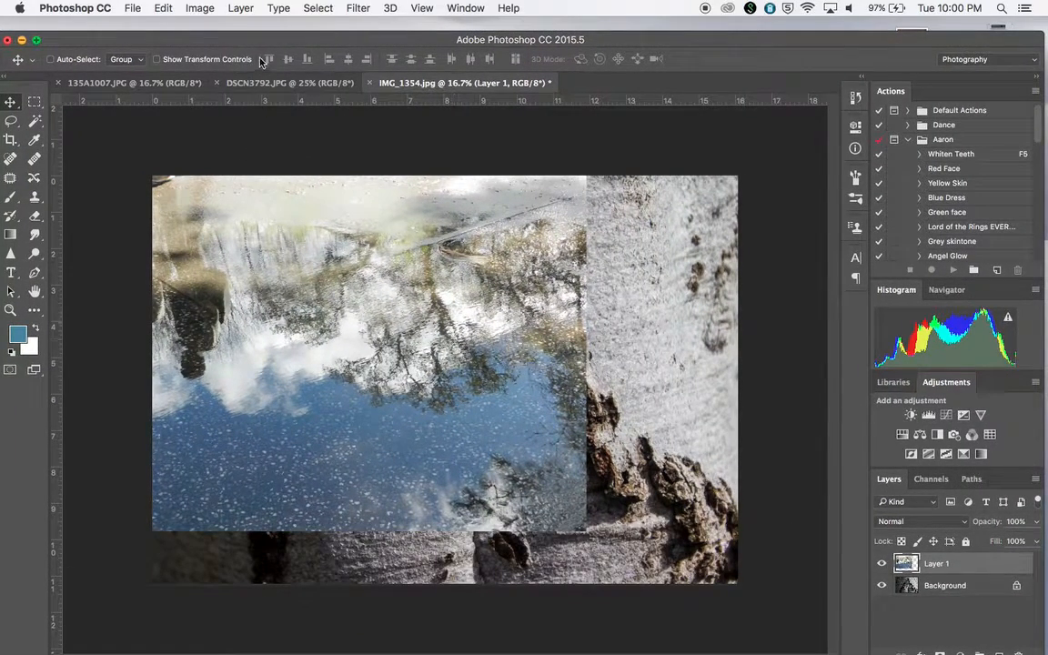
Move the new water layer to sit roughly centred over the bark image.
left_click_drag(259, 46, 273, 46)
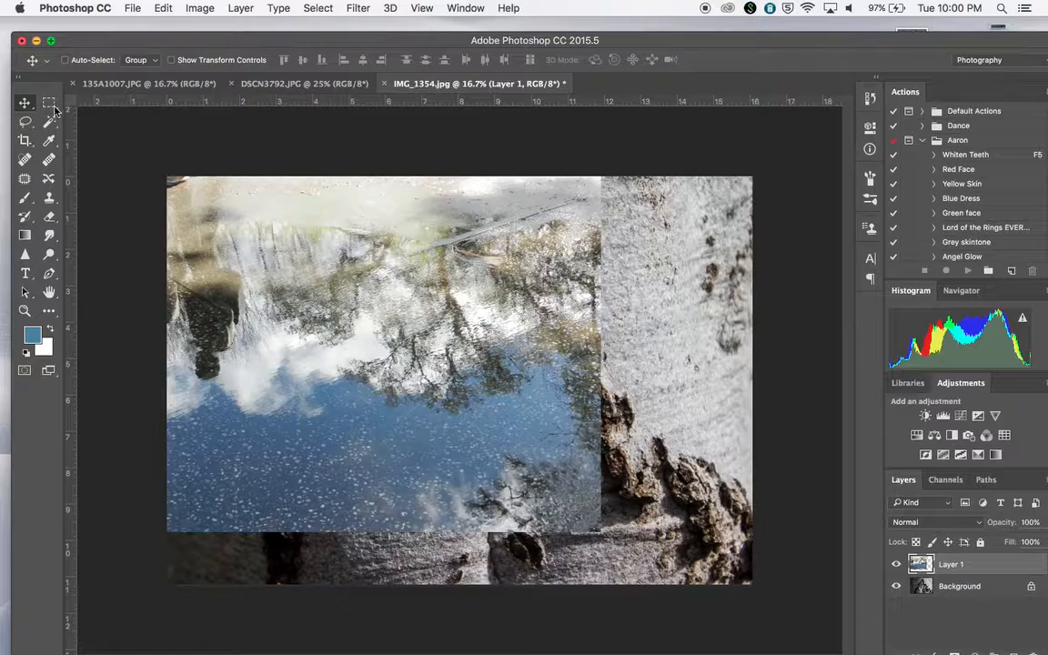
left_click_drag(284, 262, 416, 312)
left_click_drag(660, 43, 632, 38)
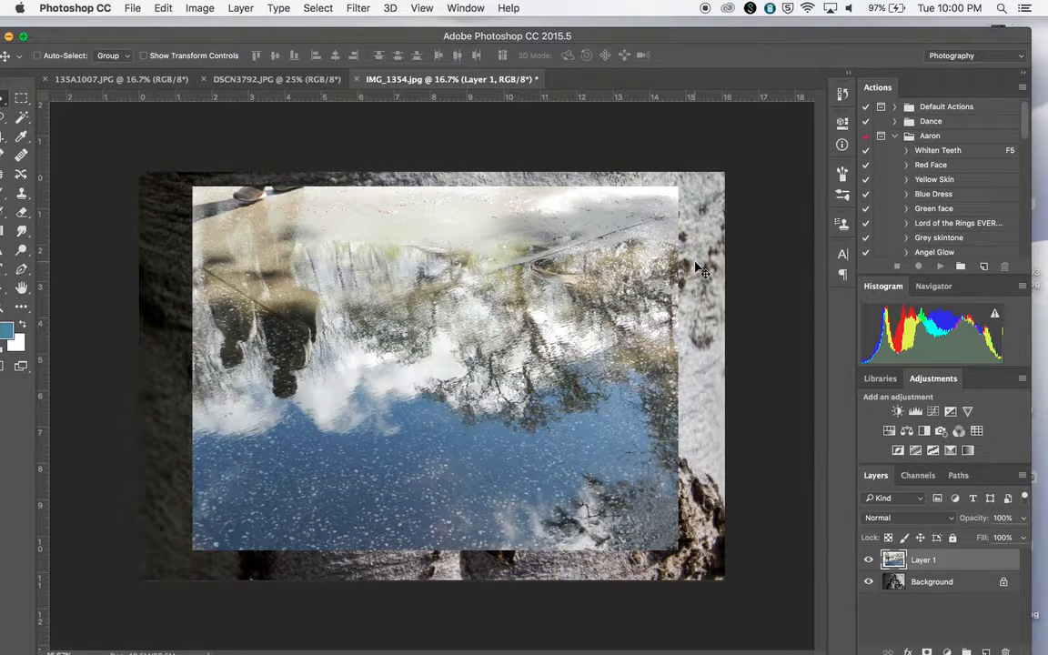
left_click_drag(673, 41, 685, 40)
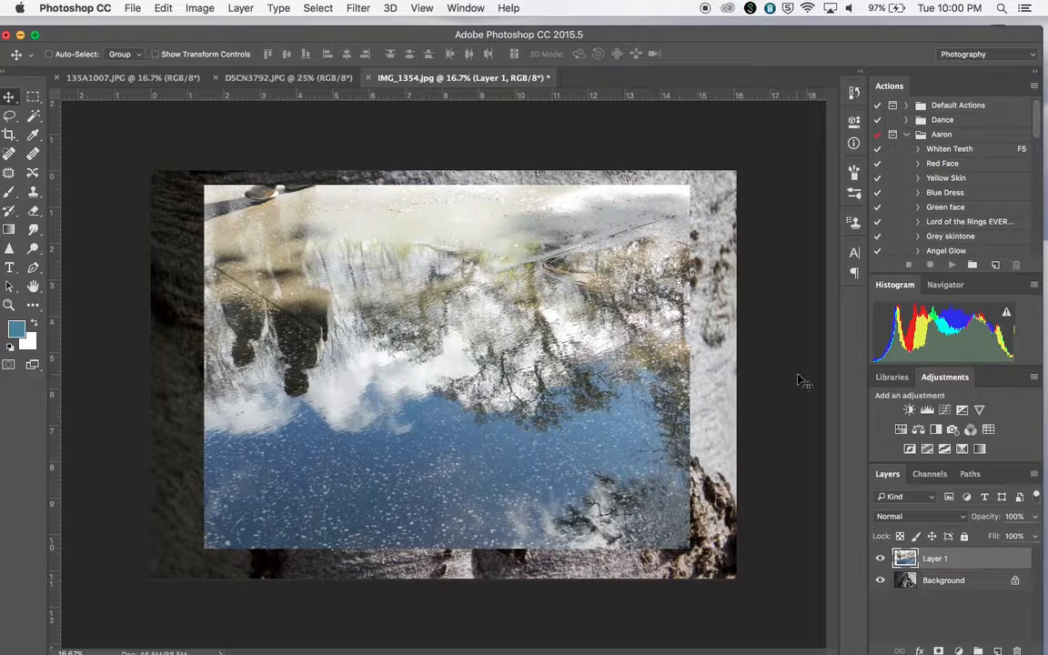
Rename Layer 1 as water and nudge the layer slightly downward.
double_click(937, 561)
type("water")
left_click(904, 560)
left_click_drag(391, 273, 384, 308)
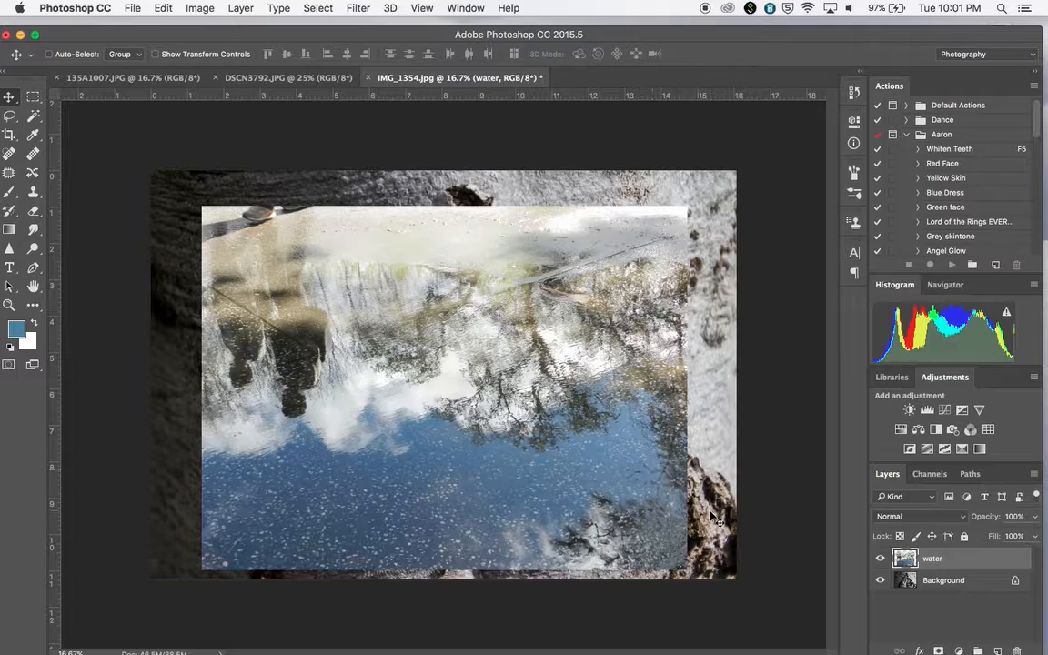
Set the water layer's opacity to 58% and shift the layer slightly left.
left_click(1035, 516)
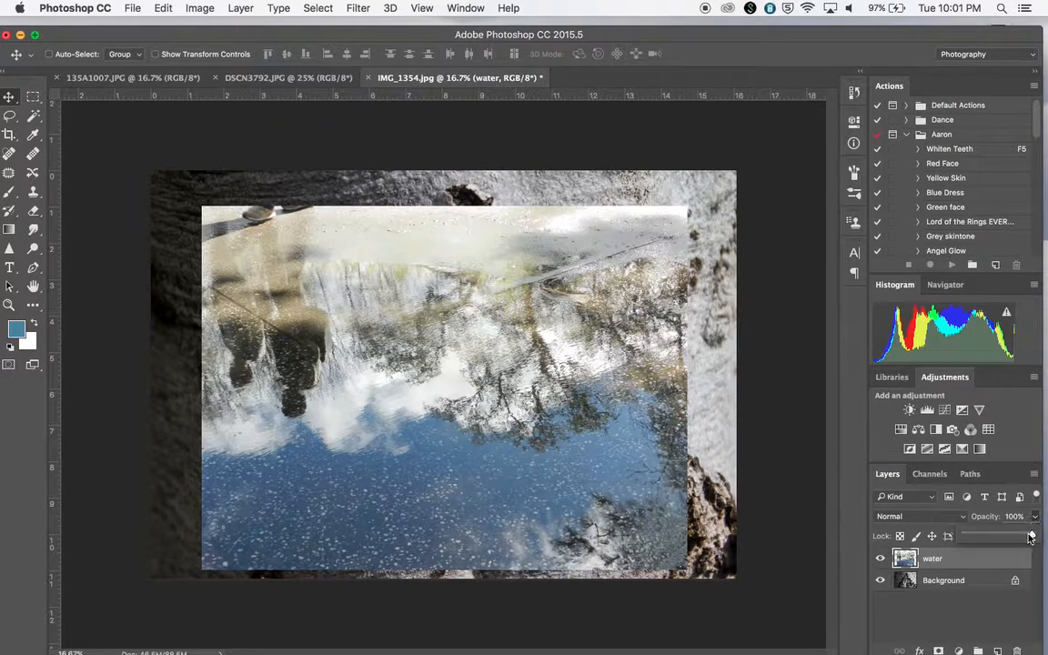
left_click_drag(1031, 537, 1004, 537)
mouse_move(584, 396)
left_mouse_down()
mouse_move(485, 320)
mouse_move(488, 424)
mouse_move(571, 302)
mouse_move(564, 398)
left_mouse_up()
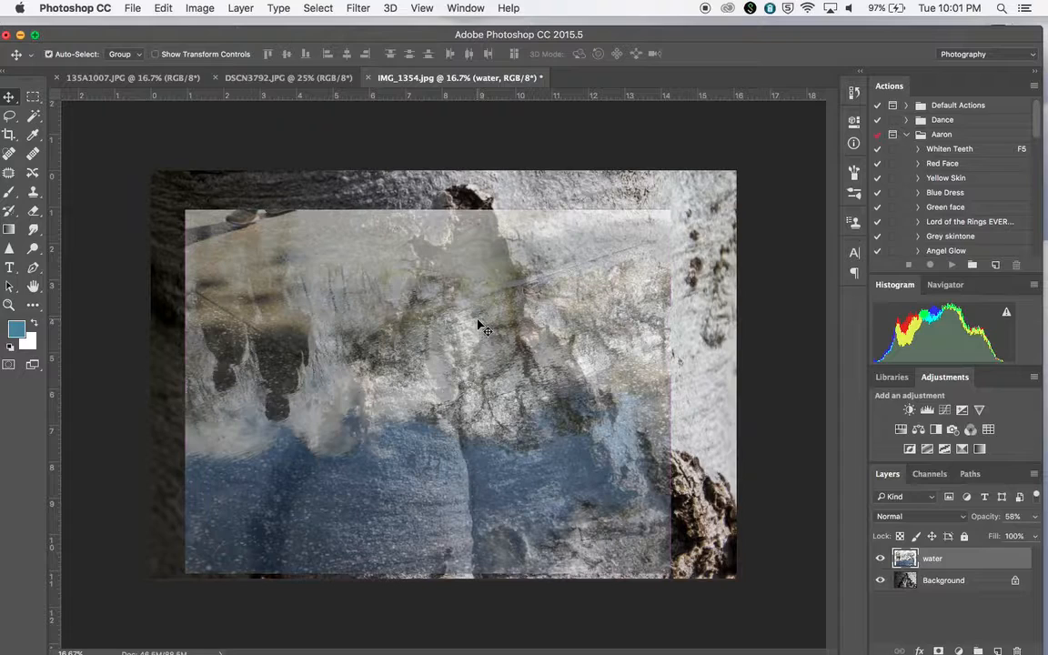
Narrow the water layer with Free Transform, commit it, and undo the transform.
key("super+t")
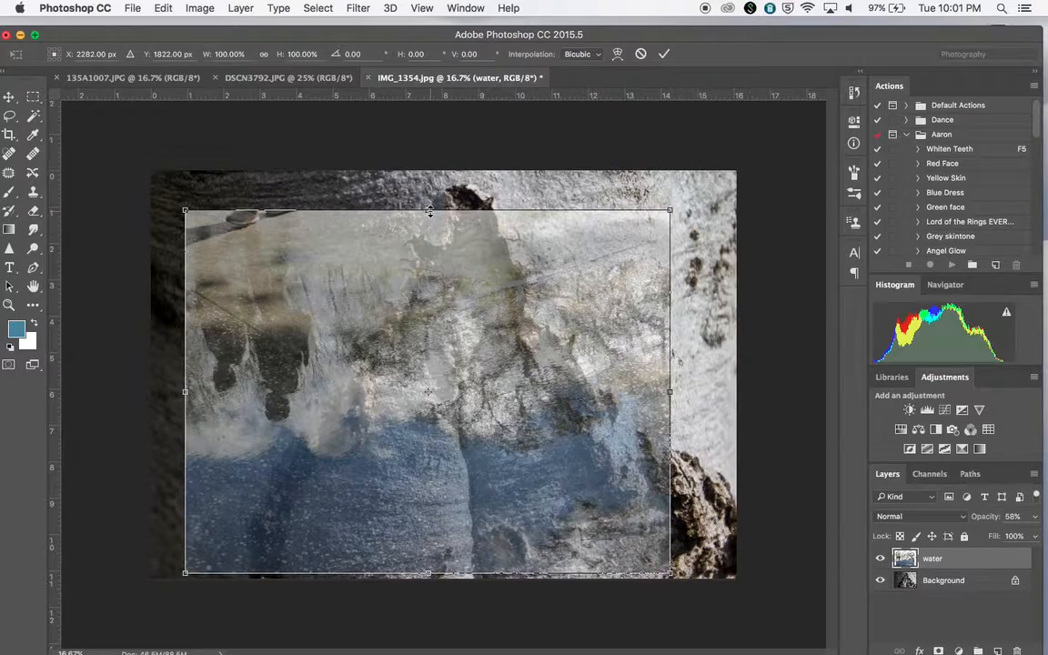
left_click_drag(430, 211, 483, 209)
left_click_drag(676, 383, 487, 362)
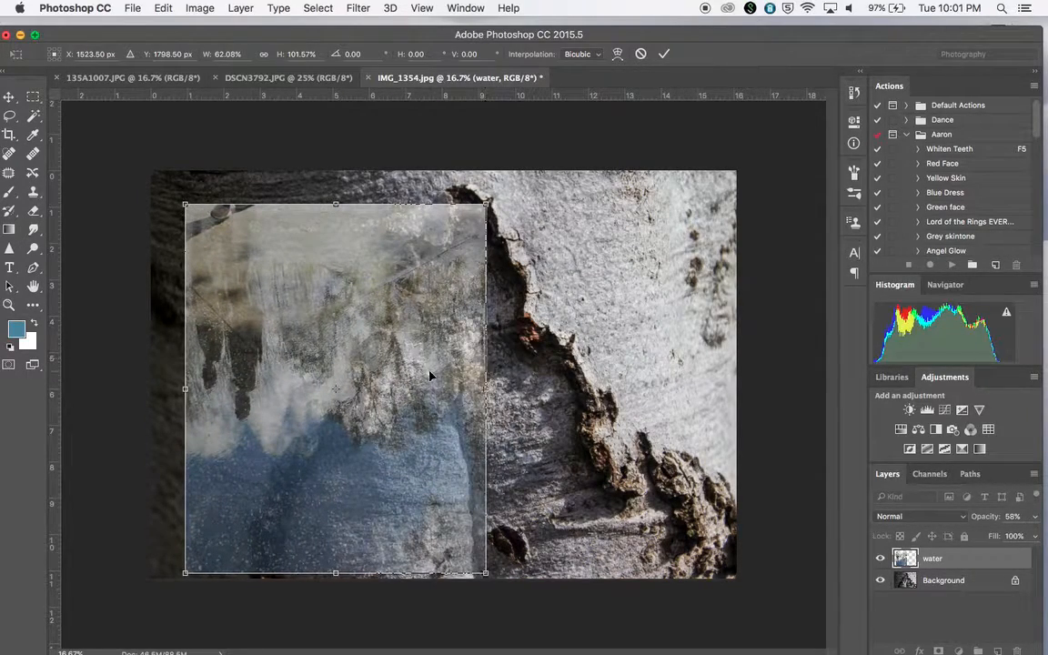
key("Return")
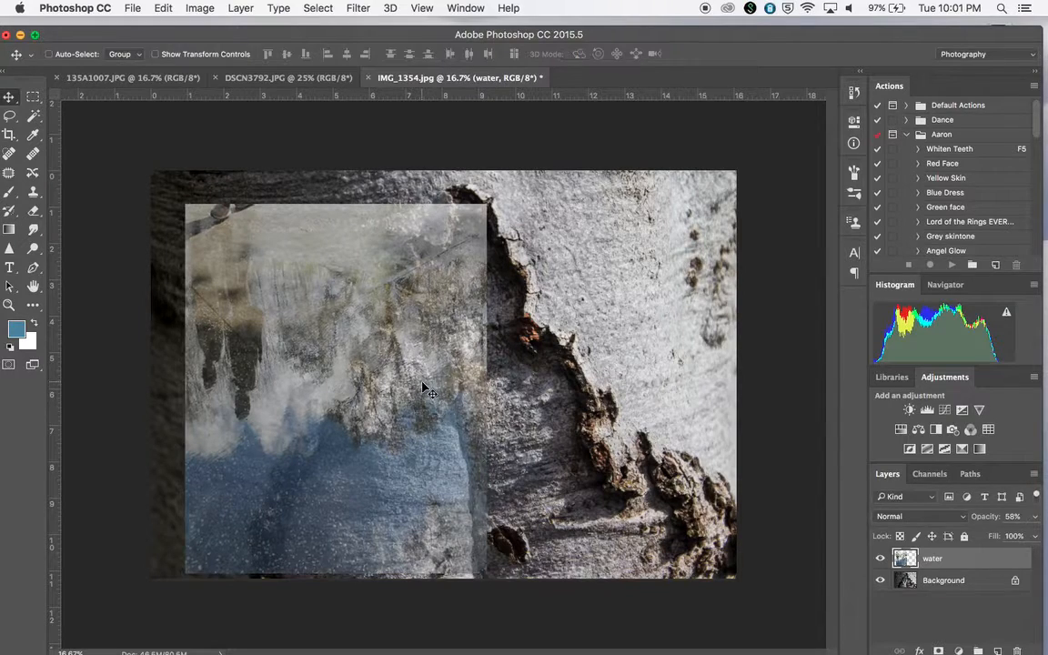
key("super+z")
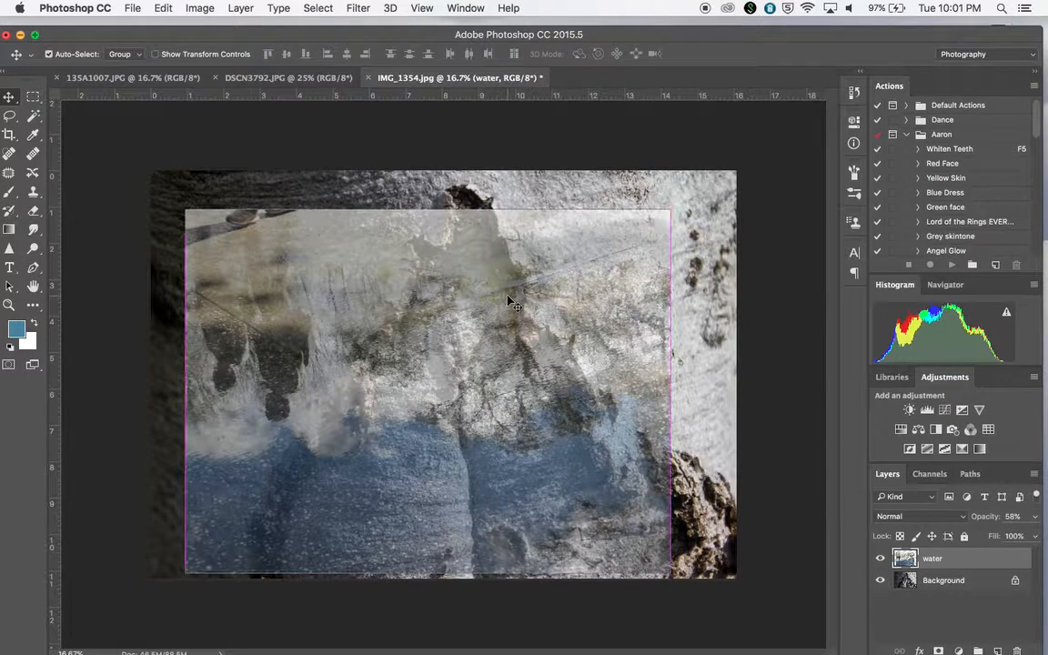
Scale the water layer with Free Transform to about 139% so it covers the whole canvas.
key("super+t")
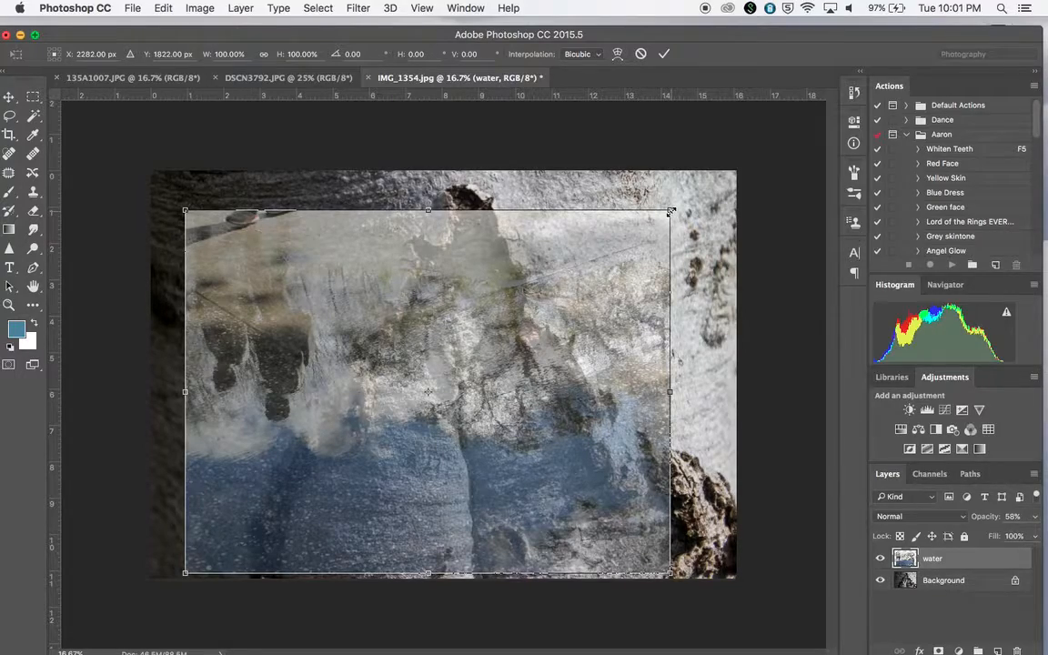
left_click_drag(670, 211, 615, 254)
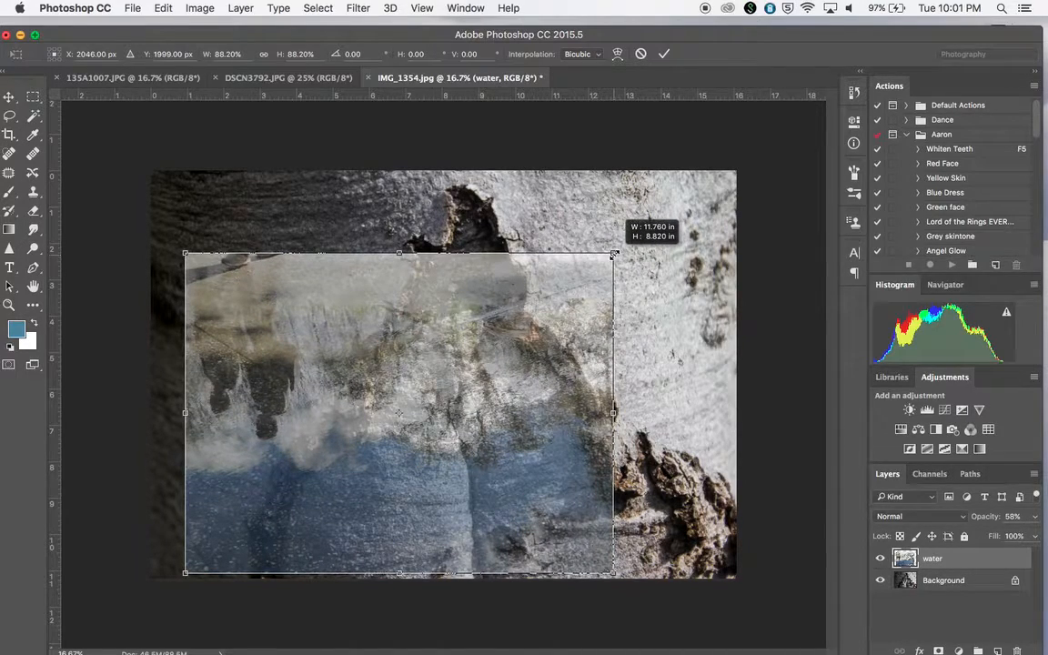
left_click_drag(614, 254, 772, 134)
left_click_drag(182, 547, 93, 615)
left_click_drag(469, 423, 473, 392)
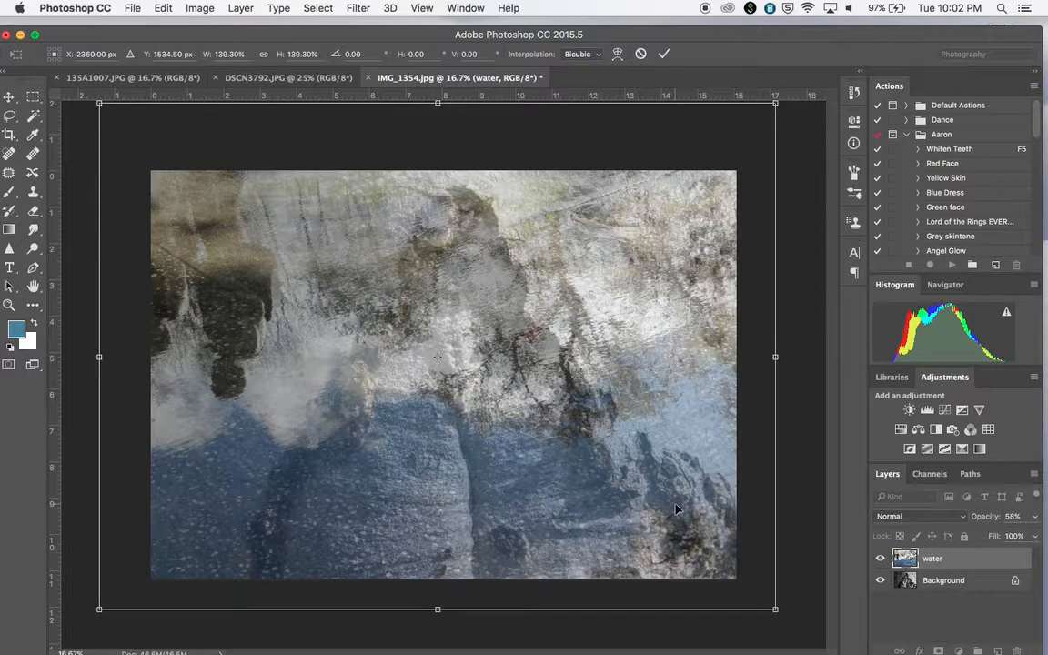
key("Return")
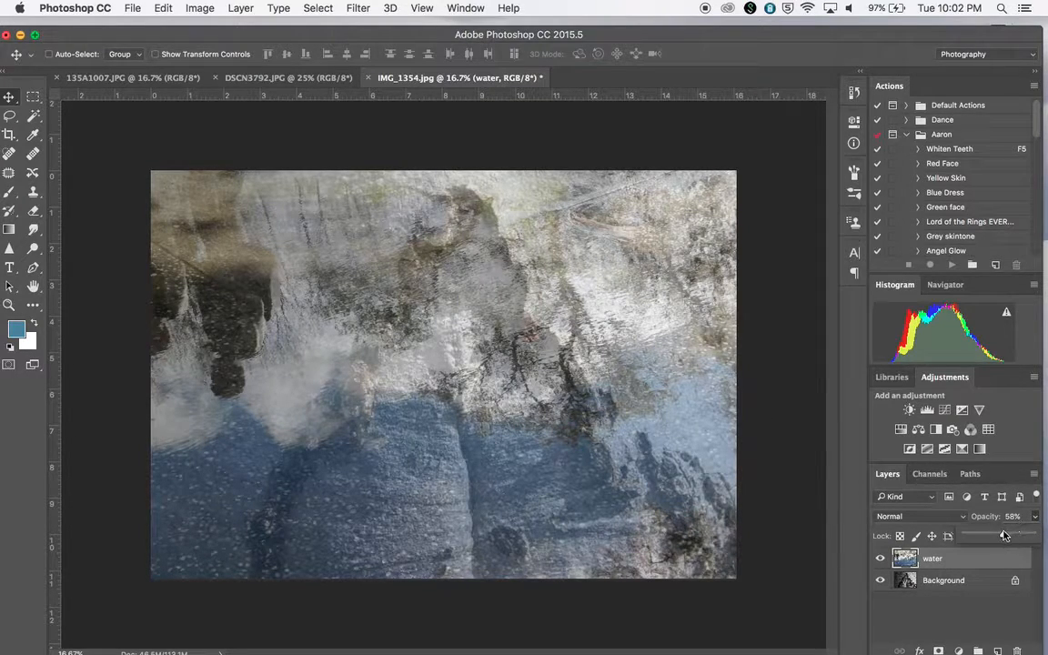
Set the water layer's opacity back to 100%.
left_click_drag(1034, 516, 1046, 538)
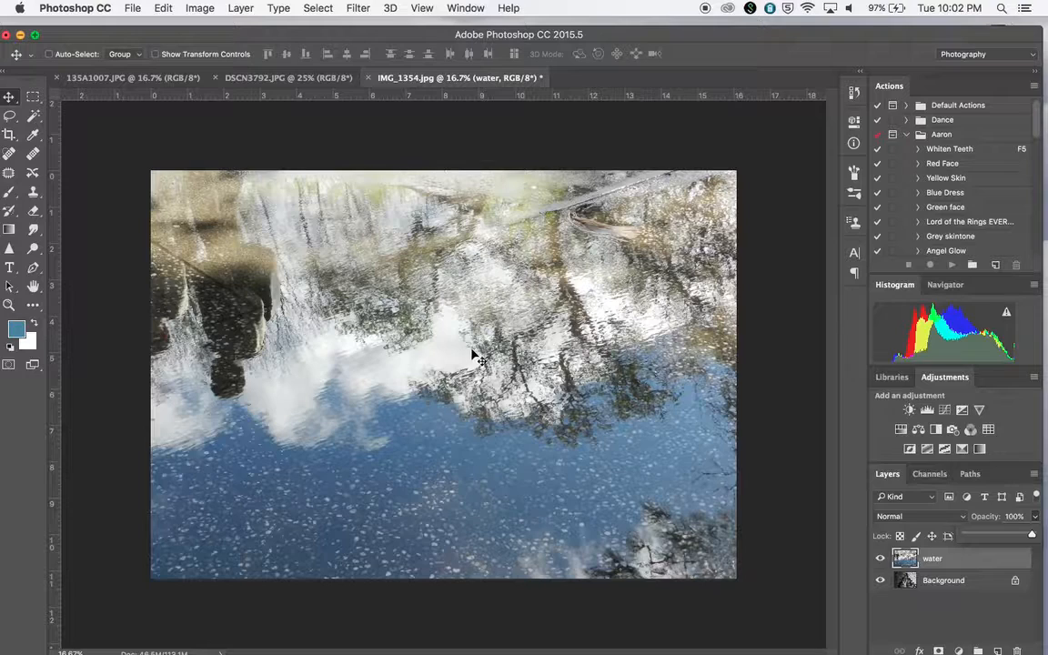
left_click(901, 559)
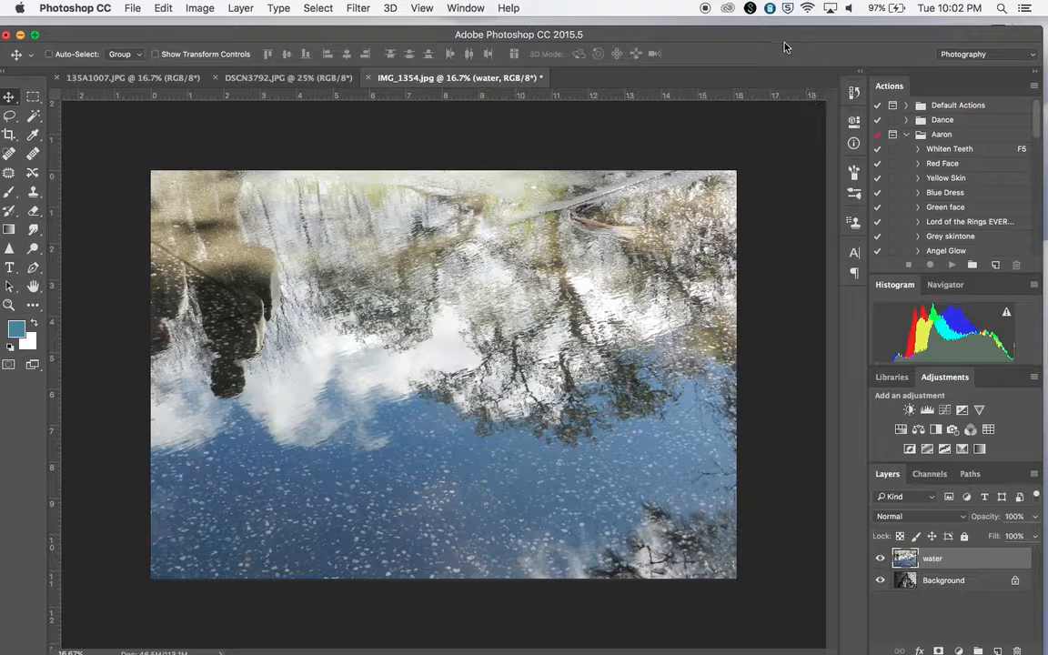
left_click_drag(785, 39, 786, 34)
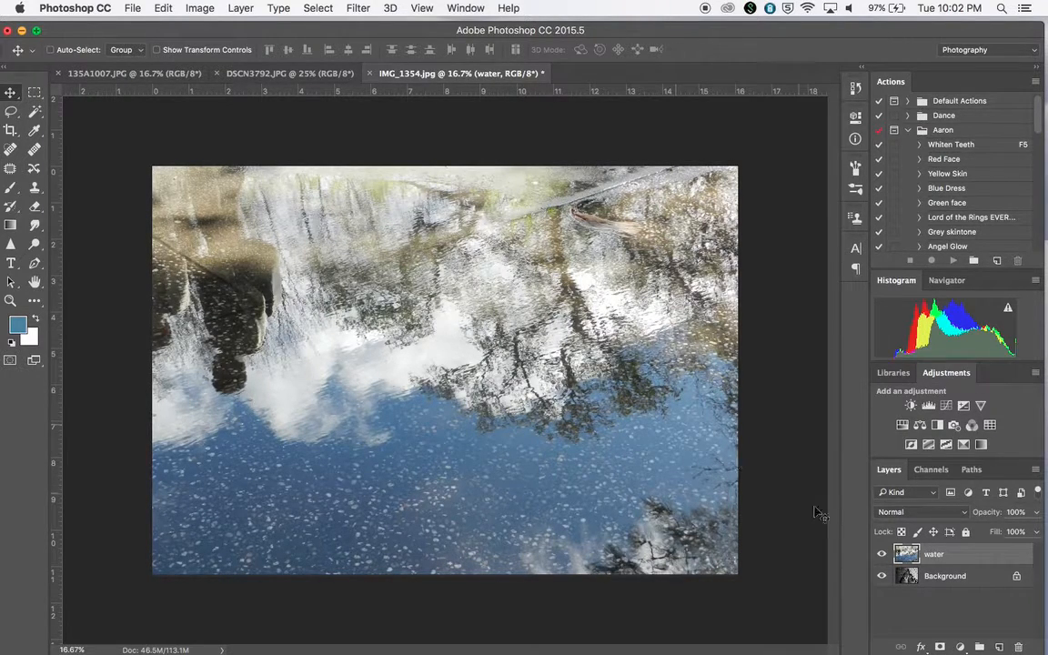
Add a layer mask to the water layer and invert the mask to black.
left_click(941, 647)
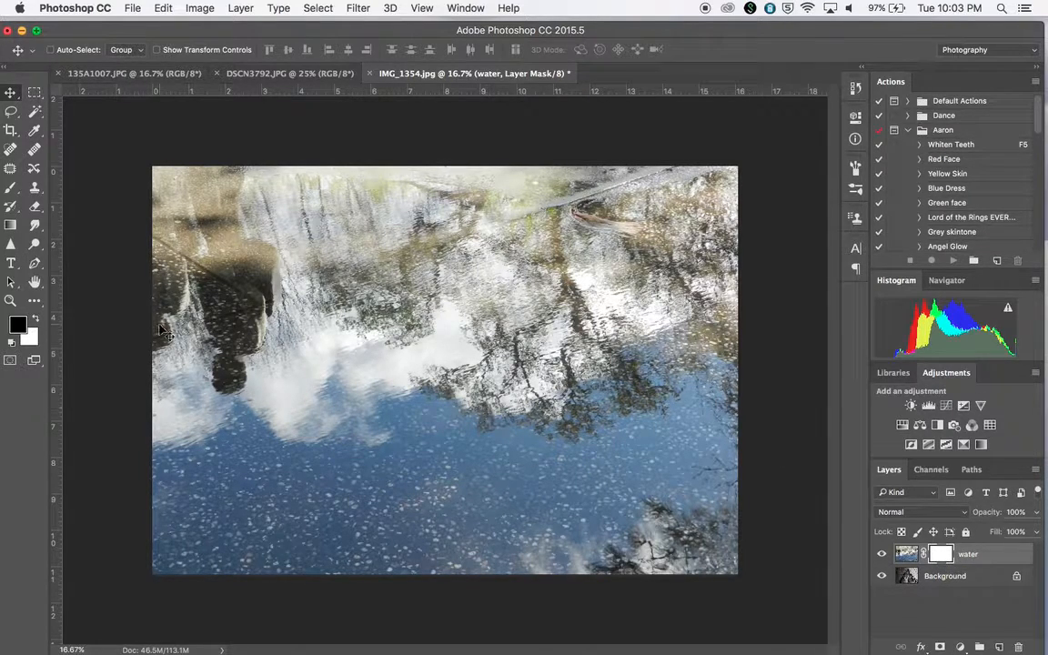
left_click(37, 322)
left_click(37, 322)
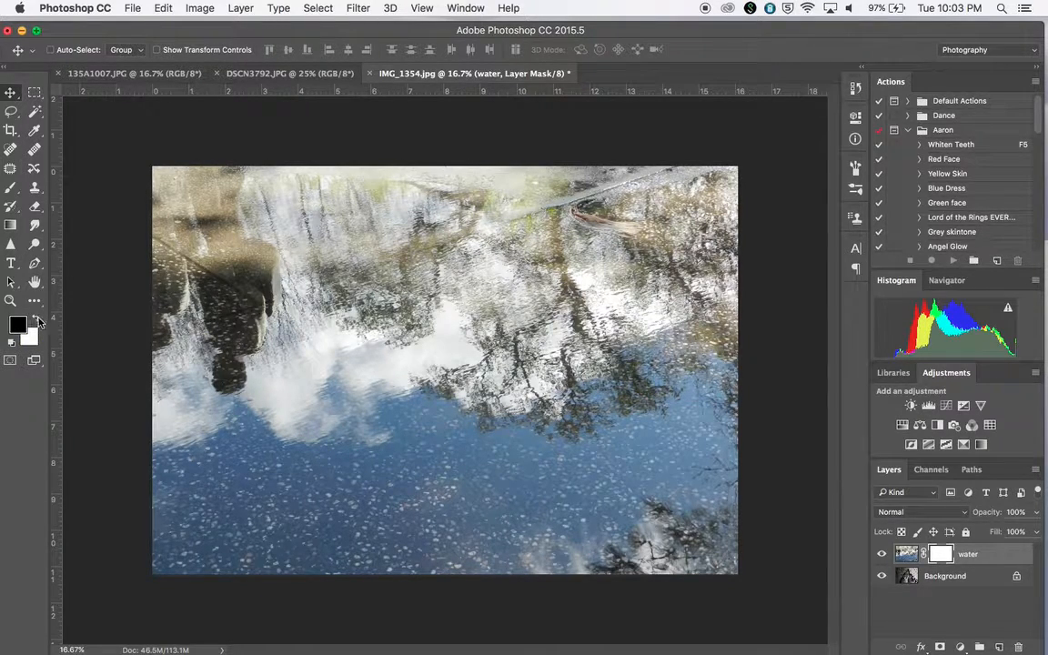
left_click(906, 555)
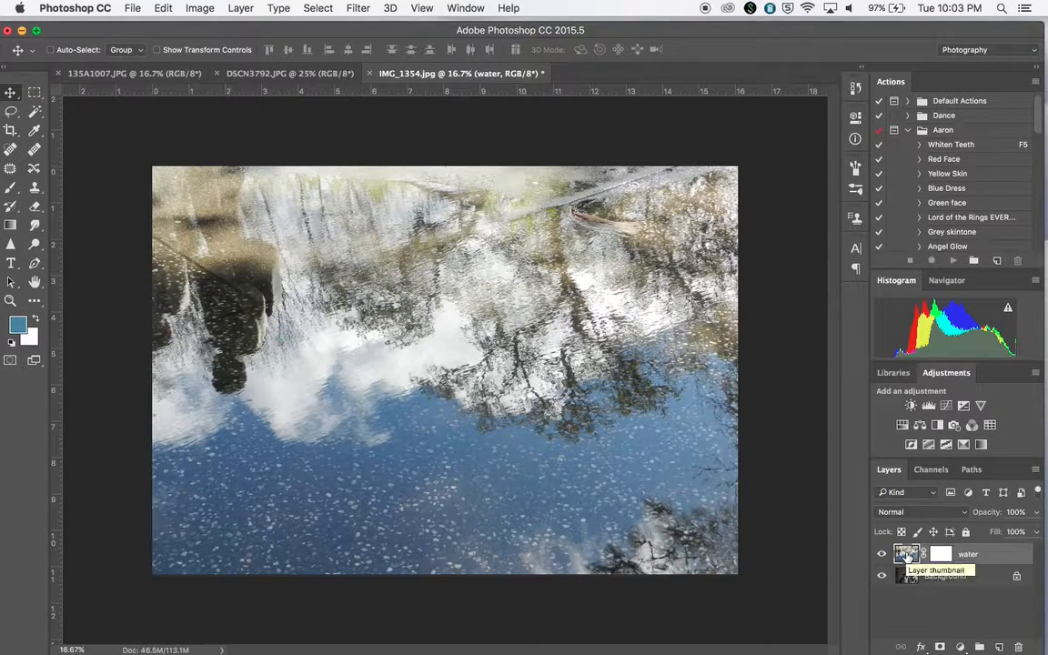
left_click(948, 560)
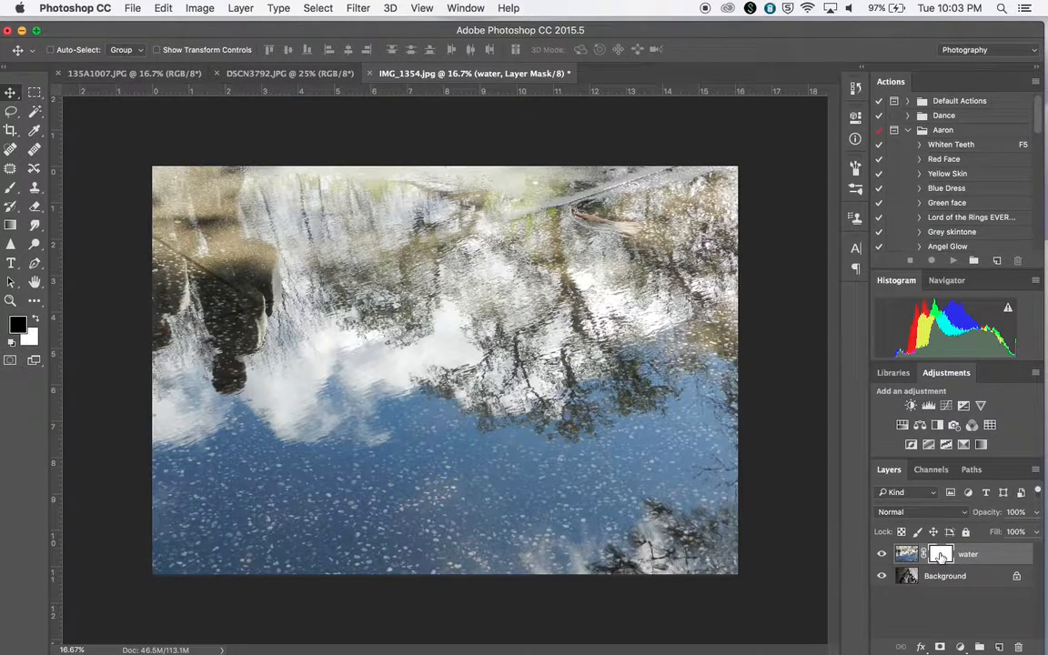
key("super+i")
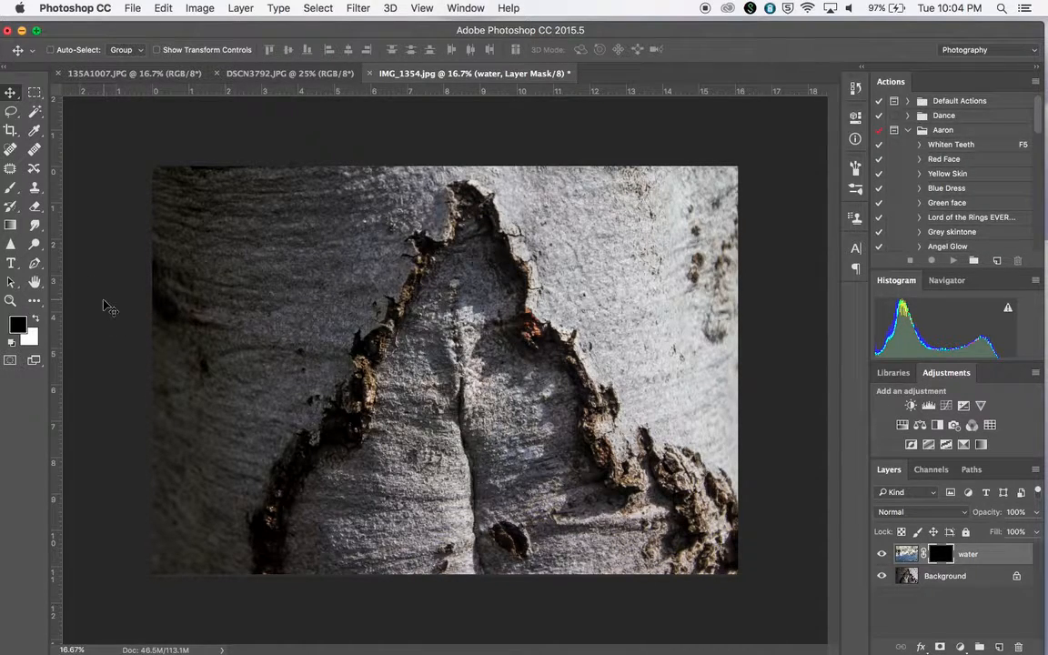
Select the Brush tool with white as the foreground color, 100% opacity and a soft tip of about 182 px.
left_click(36, 321)
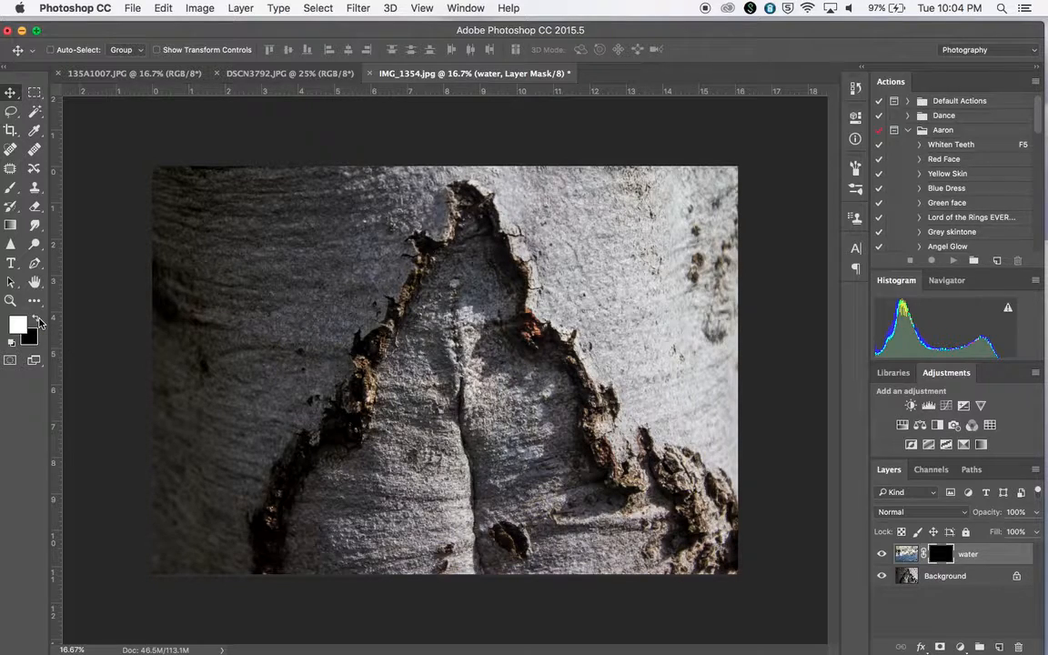
left_click(38, 321)
left_click(39, 320)
left_click(38, 320)
left_click(38, 320)
left_click(39, 320)
left_click(38, 320)
left_click(38, 321)
left_click(38, 320)
left_click(11, 189)
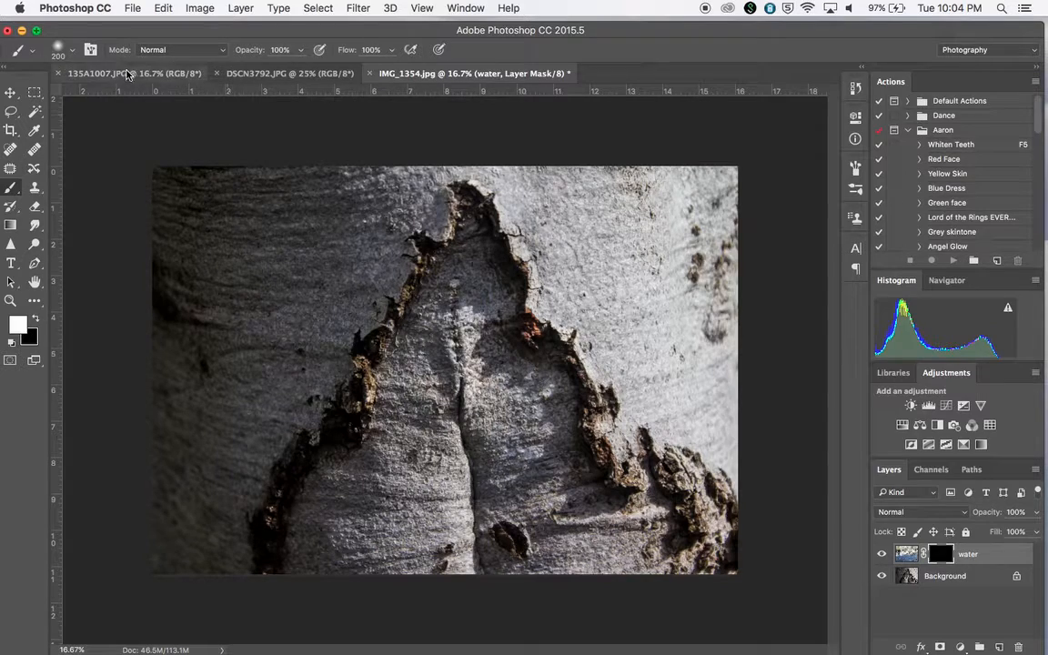
left_click(303, 51)
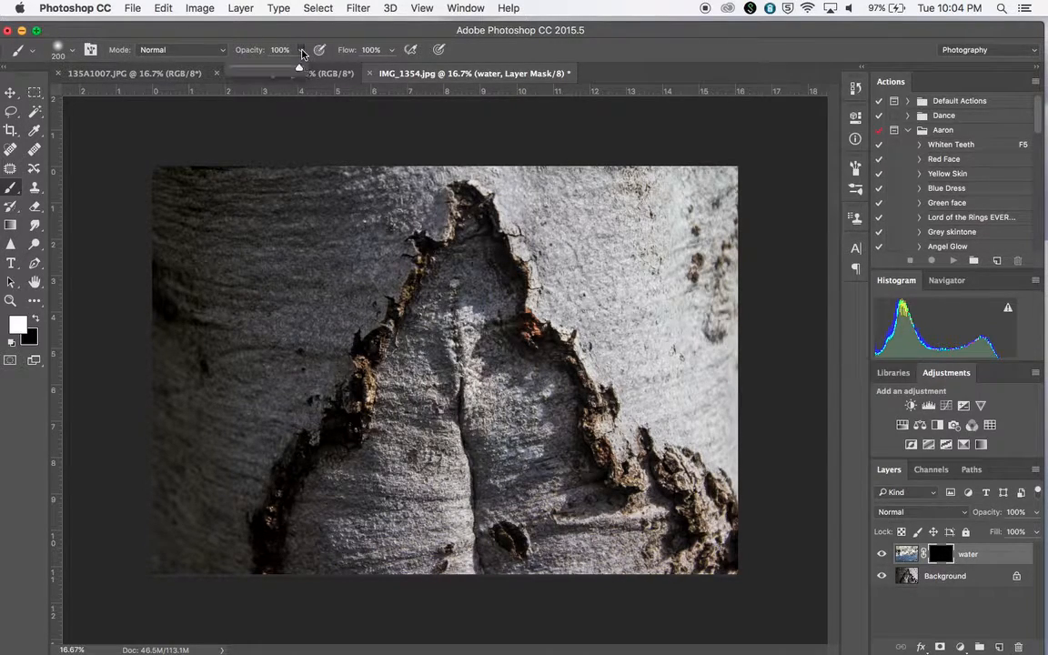
left_click(302, 50)
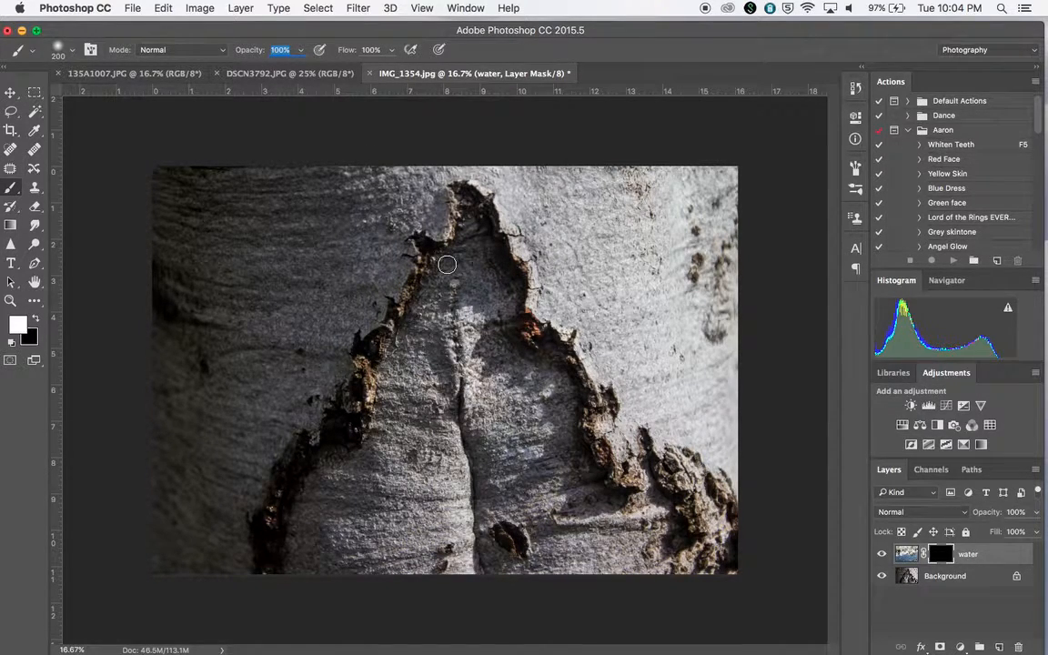
left_click(70, 49)
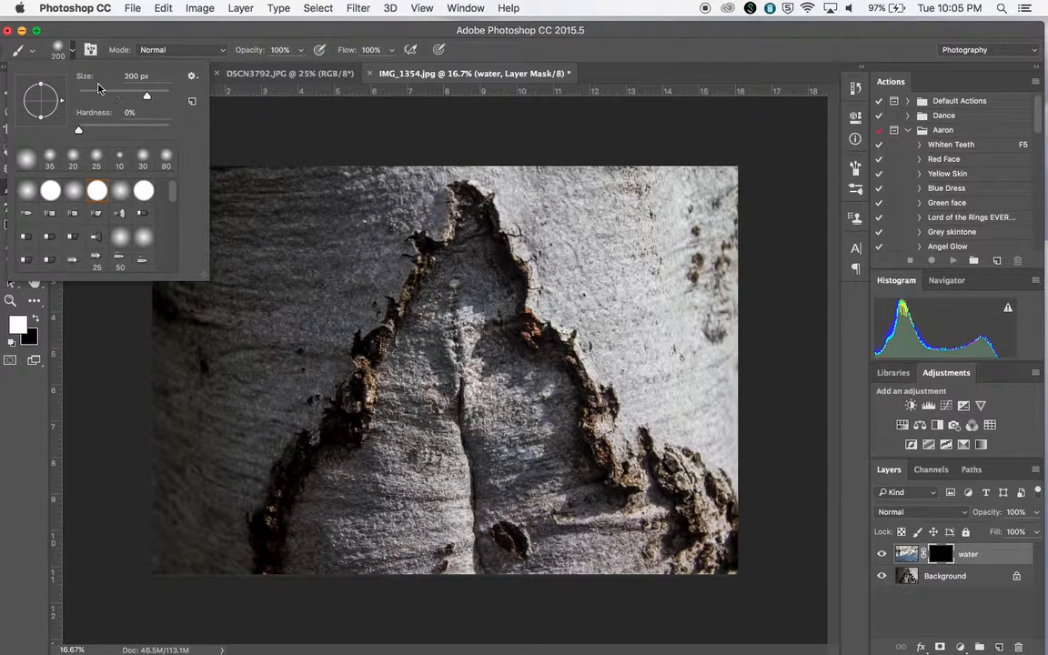
mouse_move(145, 97)
left_mouse_down()
mouse_move(98, 98)
mouse_move(143, 98)
left_mouse_up()
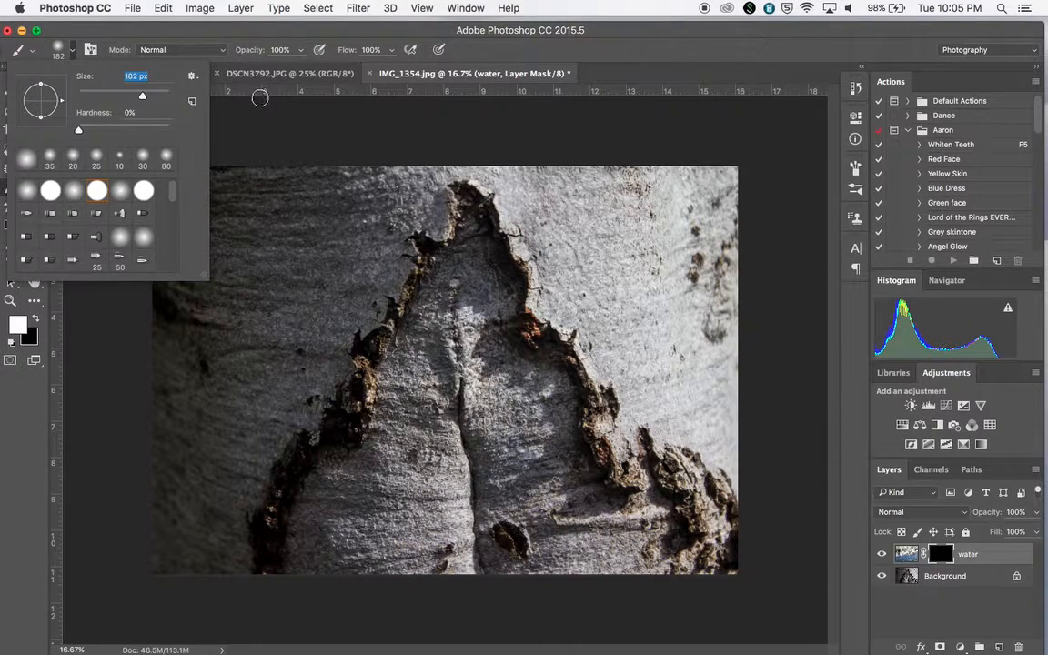
left_click(256, 113)
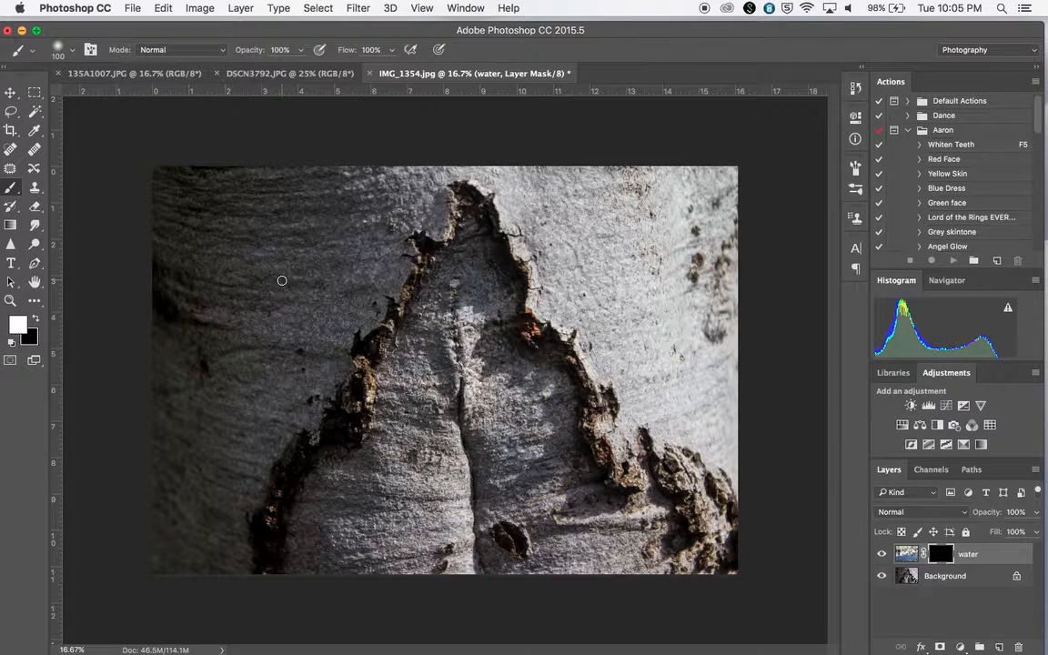
Paint white on the water layer's mask inside the bark opening to reveal the water there.
key("bracketleft")
key("bracketleft")
key("bracketright")
key("bracketright")
key("bracketright")
key("bracketright")
key("bracketright")
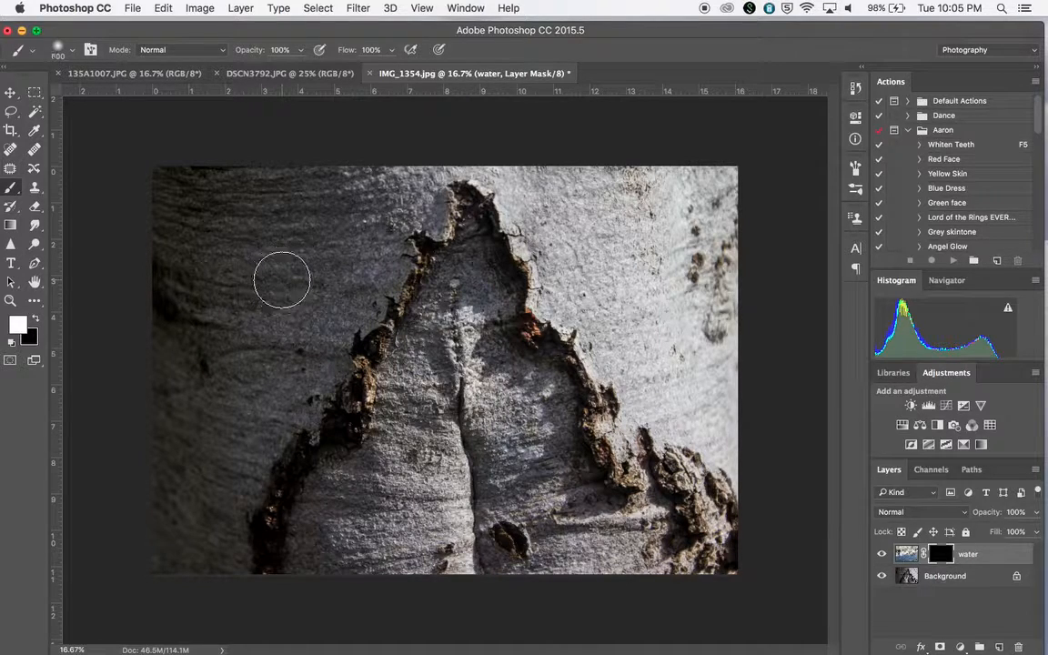
key("bracketright")
key("bracketleft")
key("bracketleft")
key("bracketleft")
key("bracketleft")
key("bracketright")
key("bracketright")
mouse_move(414, 386)
left_mouse_down()
mouse_move(385, 473)
mouse_move(338, 525)
mouse_move(363, 490)
mouse_move(327, 519)
mouse_move(307, 568)
mouse_move(317, 536)
mouse_move(367, 566)
mouse_move(413, 481)
mouse_move(408, 509)
mouse_move(436, 532)
mouse_move(427, 537)
mouse_move(453, 441)
mouse_move(465, 548)
mouse_move(476, 555)
mouse_move(501, 436)
mouse_move(538, 430)
mouse_move(564, 496)
mouse_move(567, 481)
mouse_move(589, 518)
mouse_move(625, 530)
mouse_move(647, 518)
mouse_move(696, 584)
mouse_move(660, 552)
mouse_move(642, 572)
mouse_move(499, 551)
mouse_move(498, 541)
mouse_move(549, 523)
mouse_move(530, 486)
mouse_move(535, 385)
mouse_move(544, 409)
mouse_move(499, 363)
mouse_move(474, 257)
mouse_move(405, 367)
mouse_move(402, 406)
mouse_move(330, 499)
mouse_move(325, 484)
mouse_move(348, 490)
mouse_move(464, 414)
mouse_move(491, 378)
mouse_move(468, 427)
mouse_move(414, 459)
left_mouse_up()
key("bracketleft")
key("bracketleft")
key("bracketleft")
key("bracketleft")
key("bracketleft")
key("bracketleft")
mouse_move(463, 226)
left_mouse_down()
mouse_move(474, 224)
mouse_move(473, 208)
mouse_move(481, 244)
mouse_move(439, 272)
mouse_move(426, 320)
left_mouse_up()
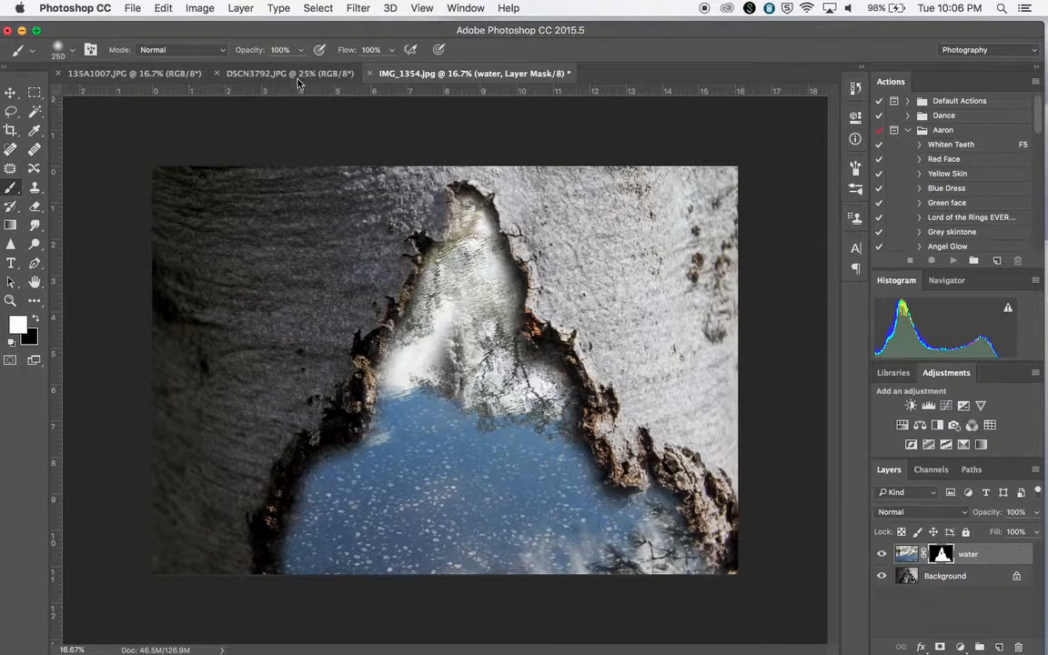
Lower the brush opacity to 21% and size to 175 px, and paint the mask along the crevice's lower-left edge.
left_click(300, 50)
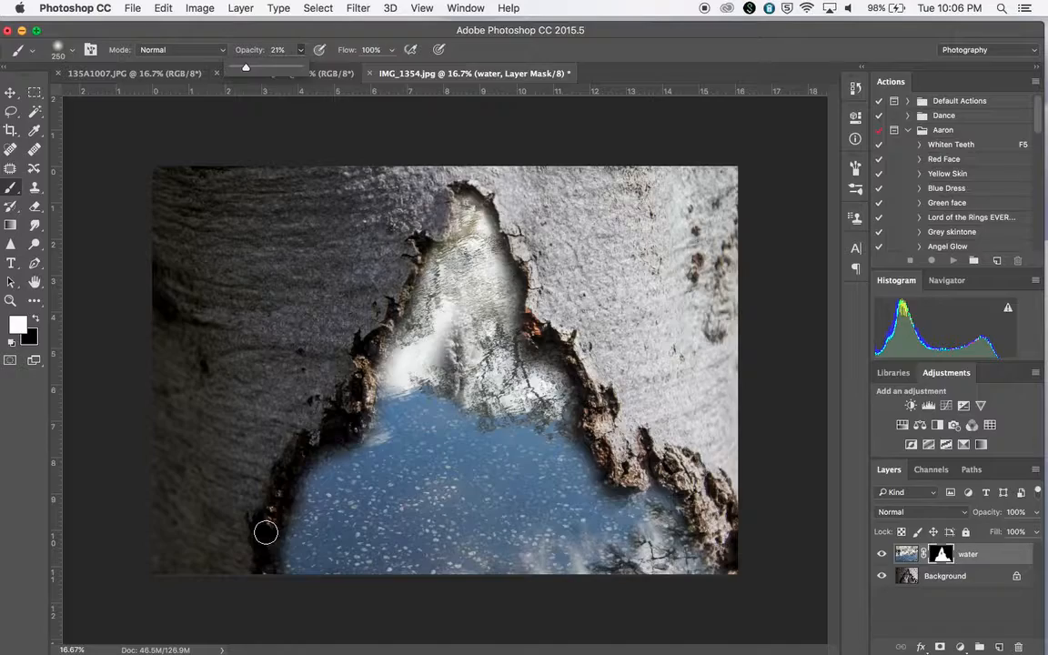
key("super+equal")
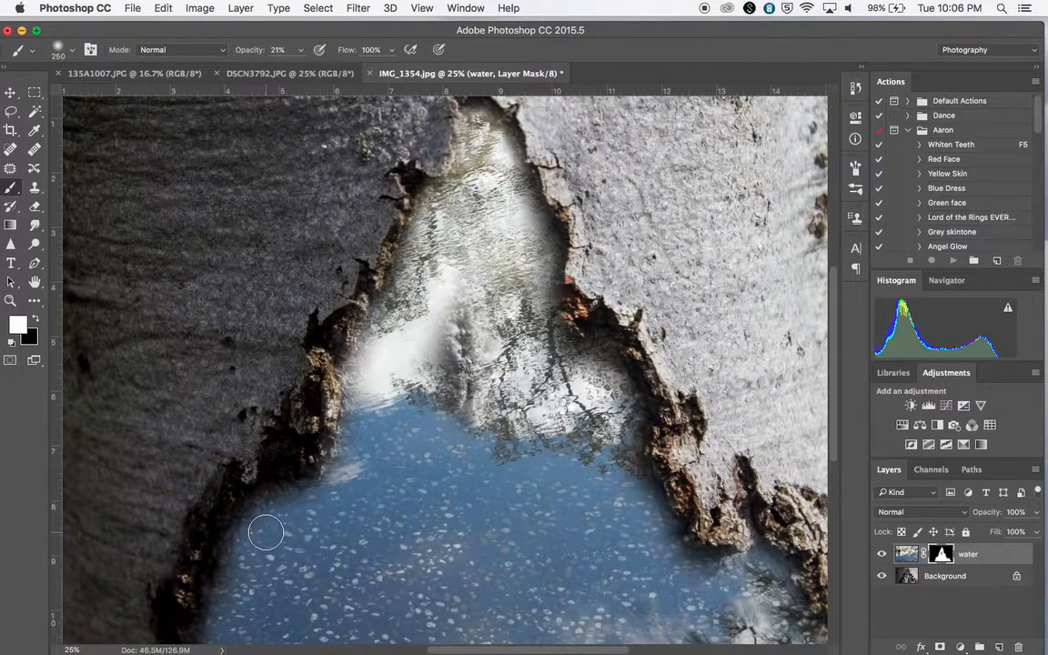
key("super+equal")
key("super+equal")
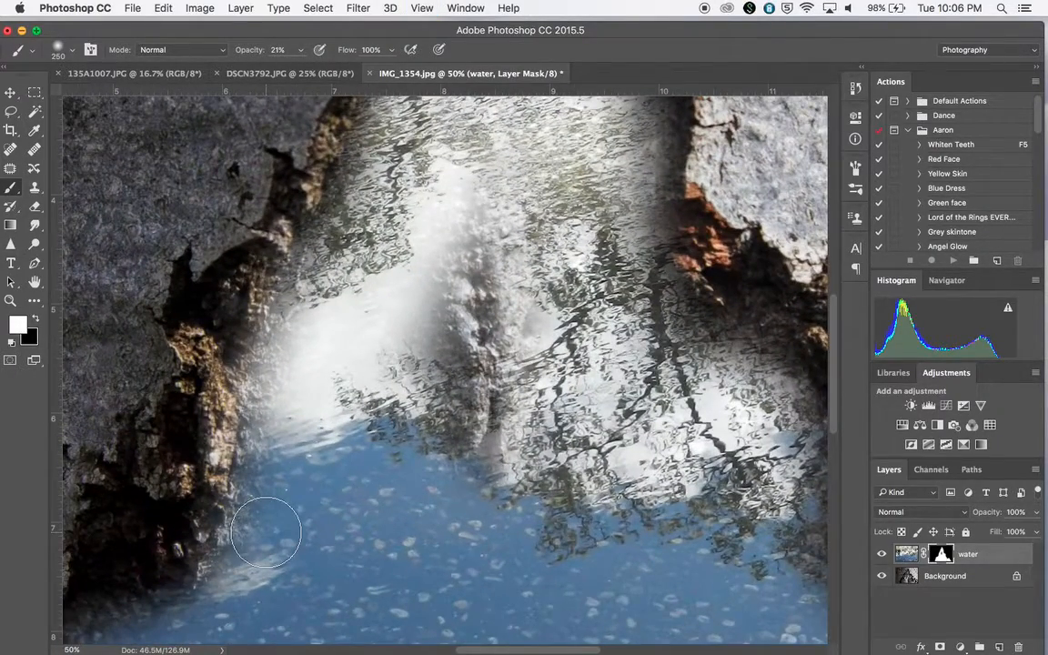
key("super+minus")
key("super+minus")
key("super+minus")
key("super+minus")
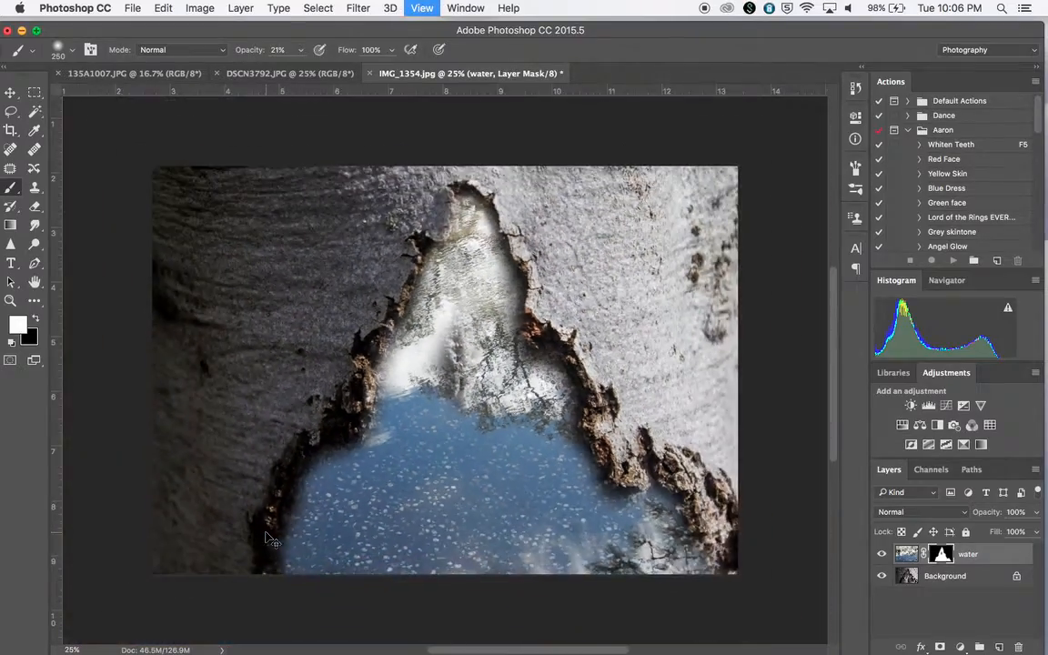
key("super+equal")
key("super+equal")
key("super+equal")
key("super+equal")
key("super+minus")
scroll(265, 532, "down", 5)
scroll(266, 532, "left", 4)
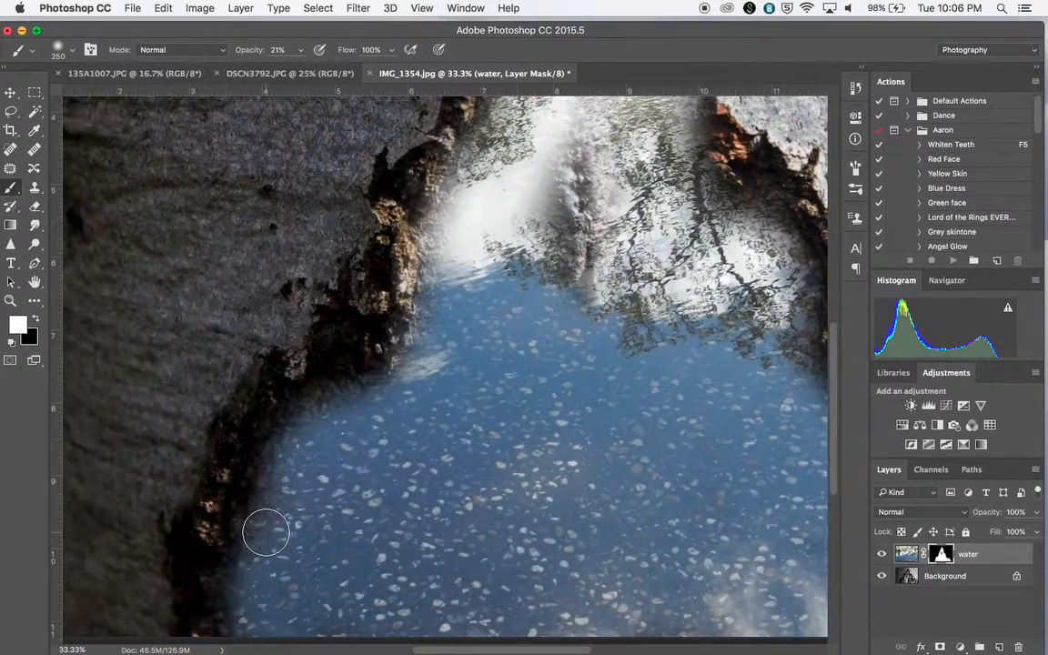
key("bracketleft")
key("bracketleft")
mouse_move(315, 405)
left_mouse_down()
mouse_move(365, 393)
mouse_move(284, 440)
mouse_move(237, 616)
left_mouse_up()
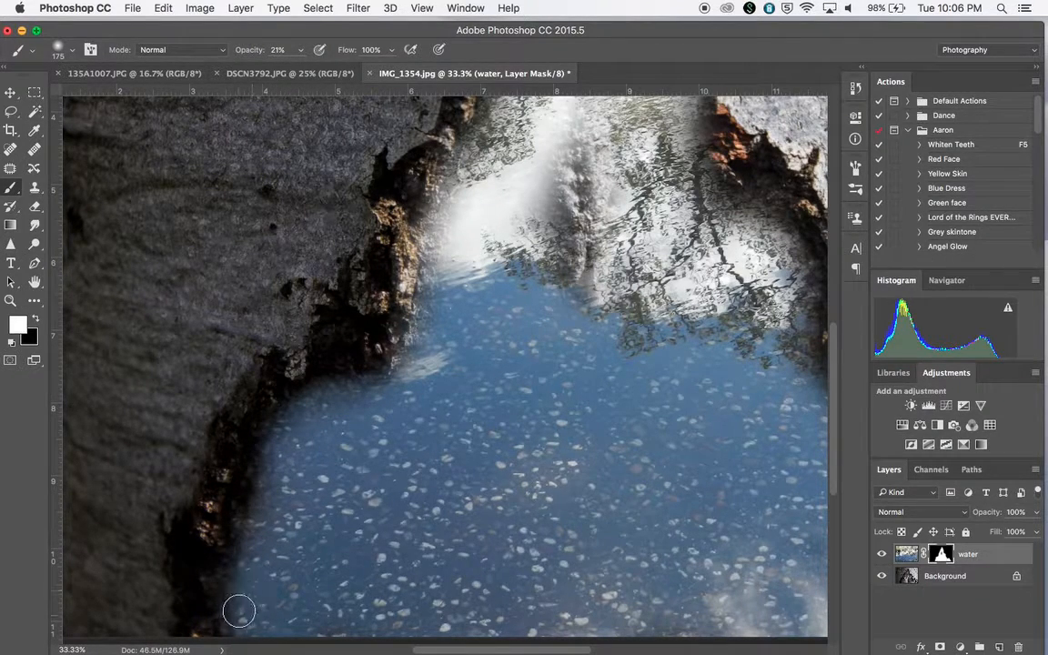
Paint more low-opacity strokes on the mask along the crevice edges to soften the water's transition into the bark.
scroll(253, 438, "up", 4)
scroll(253, 437, "right", 3)
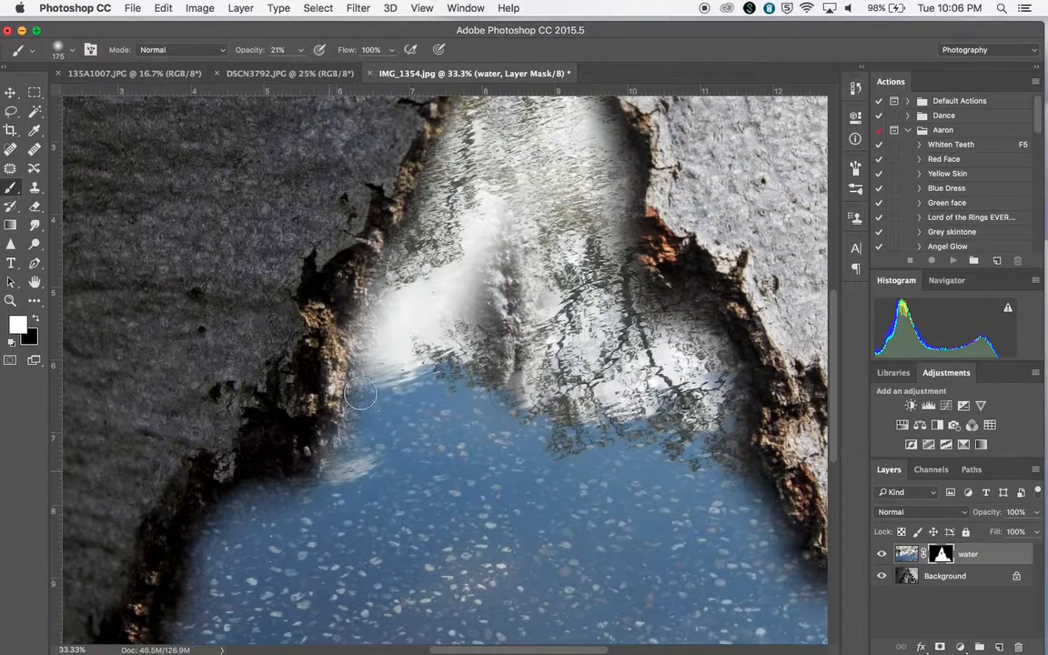
scroll(432, 249, "up", 15)
scroll(433, 249, "down", 14)
left_click_drag(469, 292, 454, 338)
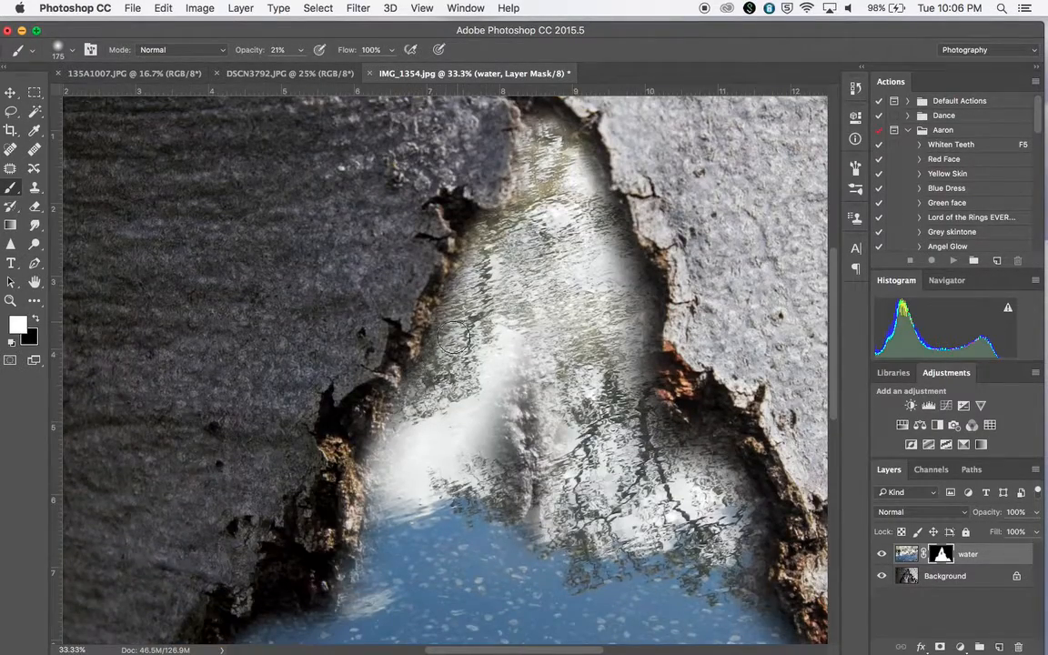
mouse_move(551, 173)
left_mouse_down()
mouse_move(559, 205)
mouse_move(585, 176)
mouse_move(582, 162)
mouse_move(627, 300)
mouse_move(630, 291)
mouse_move(638, 302)
mouse_move(641, 288)
mouse_move(637, 373)
left_mouse_up()
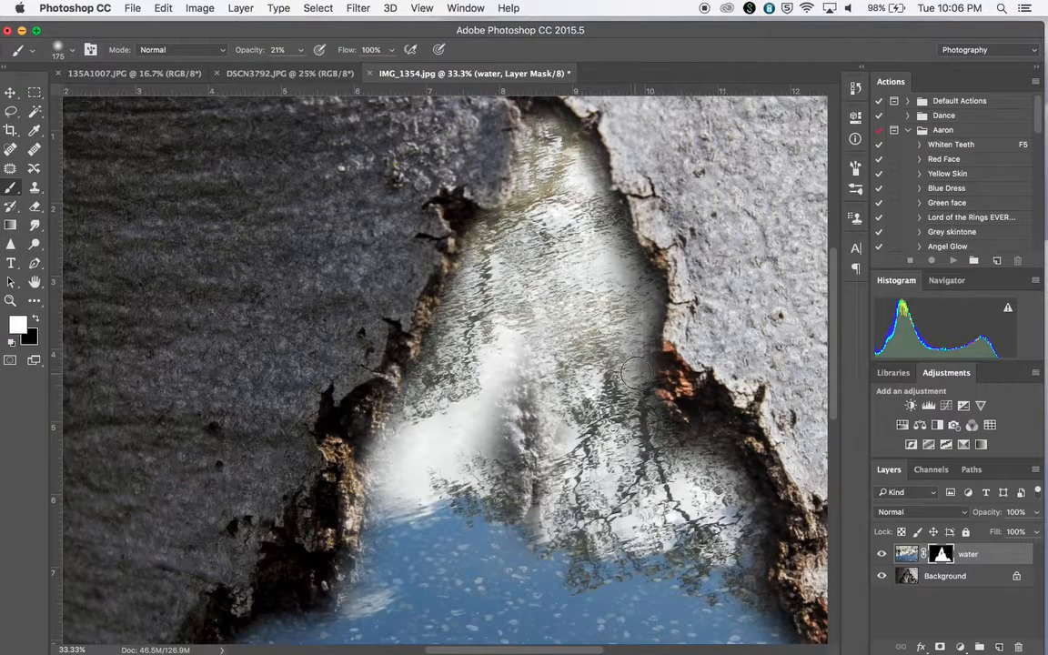
mouse_move(640, 422)
left_mouse_down()
mouse_move(688, 457)
mouse_move(707, 435)
mouse_move(703, 413)
mouse_move(715, 433)
mouse_move(714, 403)
mouse_move(720, 458)
mouse_move(749, 506)
mouse_move(741, 481)
mouse_move(755, 536)
left_mouse_up()
scroll(731, 573, "down", 3)
mouse_move(744, 459)
left_mouse_down()
mouse_move(746, 498)
mouse_move(750, 457)
mouse_move(771, 509)
left_mouse_up()
left_click_drag(394, 386, 418, 373)
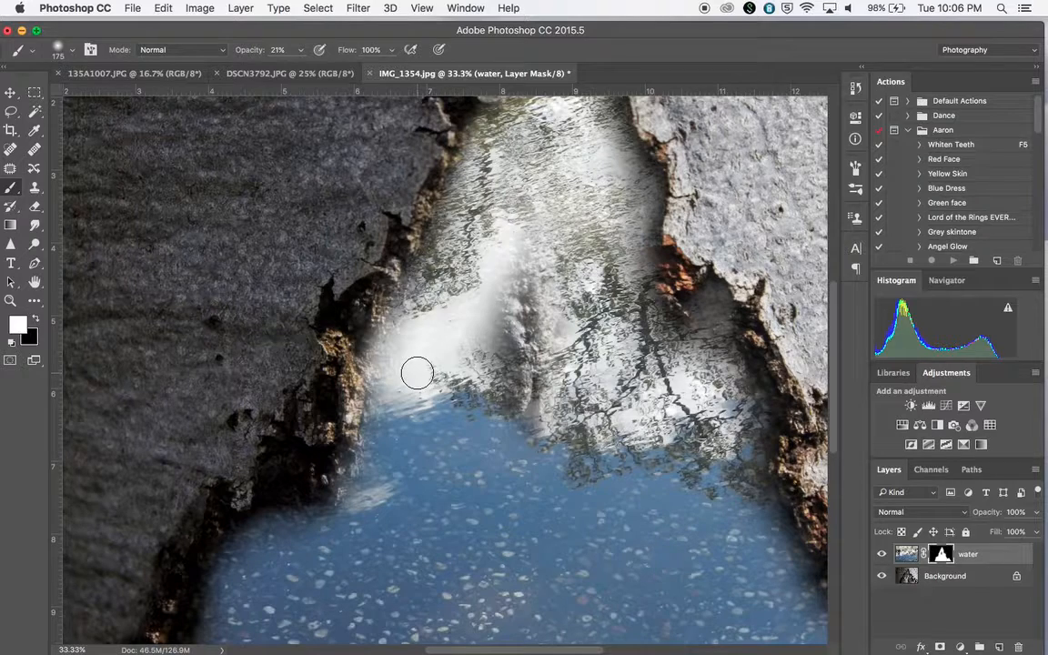
mouse_move(418, 373)
left_mouse_down()
mouse_move(407, 348)
mouse_move(273, 273)
mouse_move(308, 373)
left_mouse_up()
Raise the brush opacity to 87% and paint white over the bark beside the crevice's upper-left edge.
left_click(299, 51)
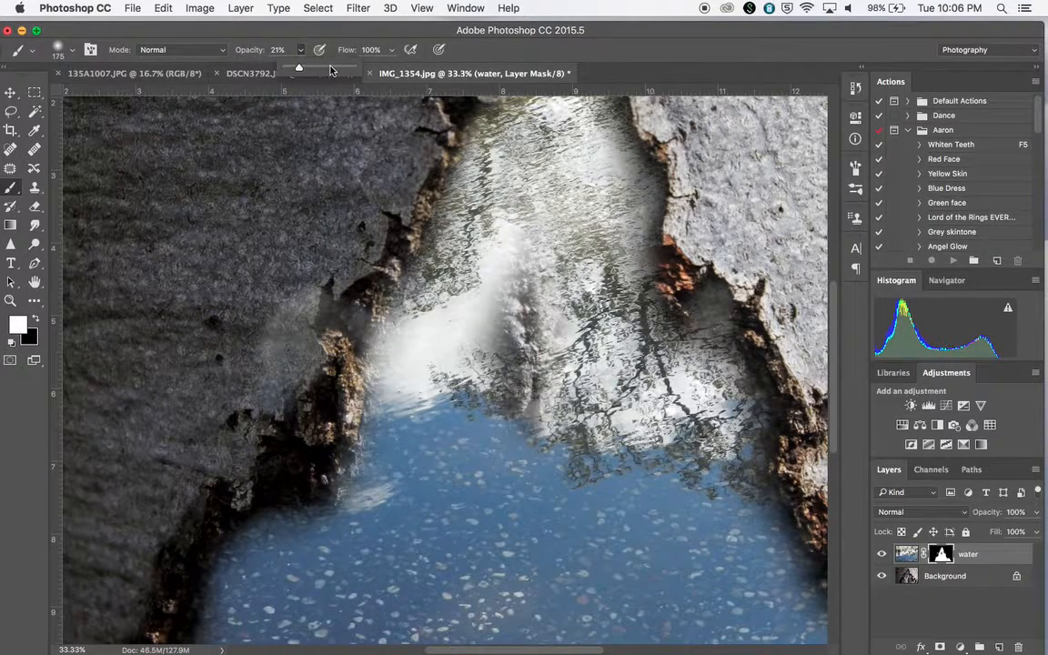
left_click_drag(333, 71, 346, 71)
mouse_move(273, 259)
left_mouse_down()
mouse_move(300, 282)
mouse_move(291, 482)
mouse_move(269, 505)
mouse_move(223, 409)
mouse_move(300, 272)
mouse_move(424, 241)
left_mouse_up()
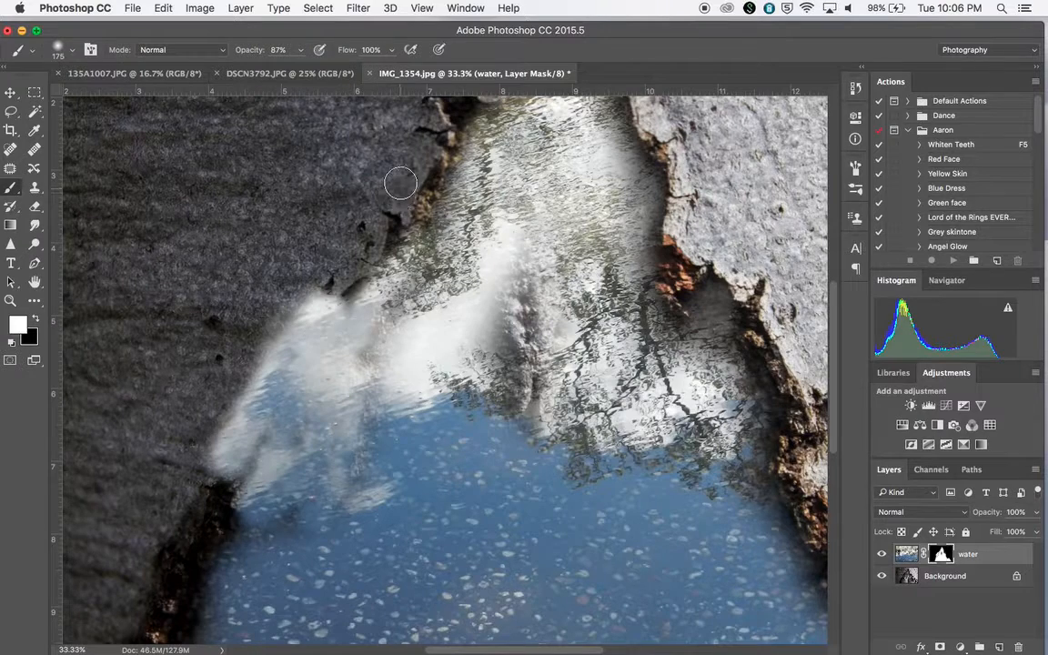
mouse_move(268, 313)
left_mouse_down()
mouse_move(369, 238)
mouse_move(327, 259)
mouse_move(362, 232)
left_mouse_up()
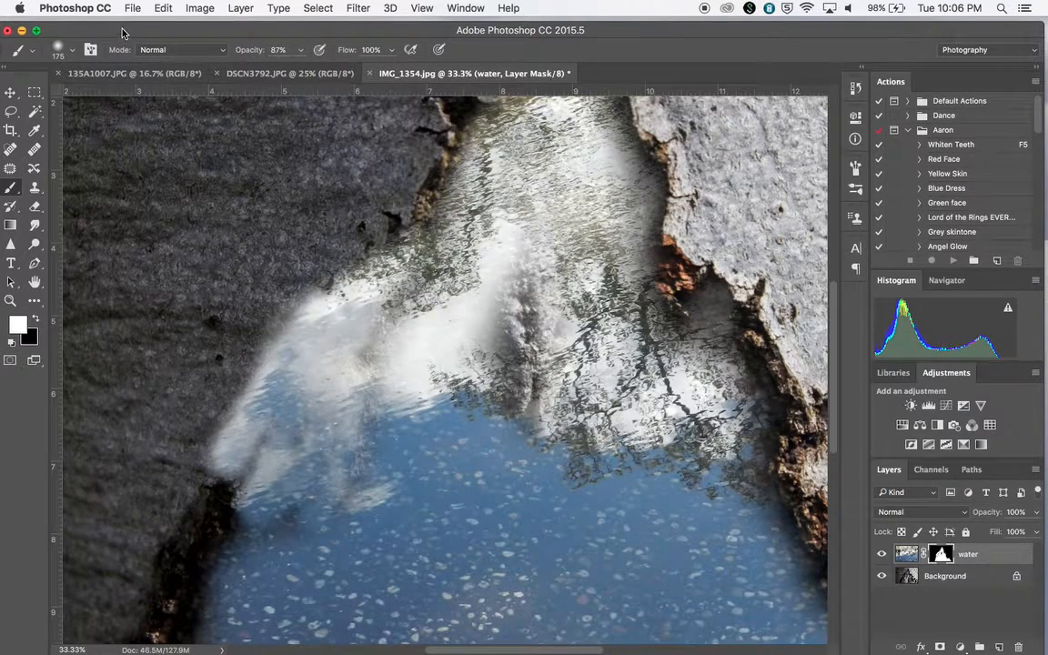
Switch the foreground to black and paint over the left bark to hide the overspilled water.
left_click_drag(122, 32, 146, 34)
left_click(60, 320)
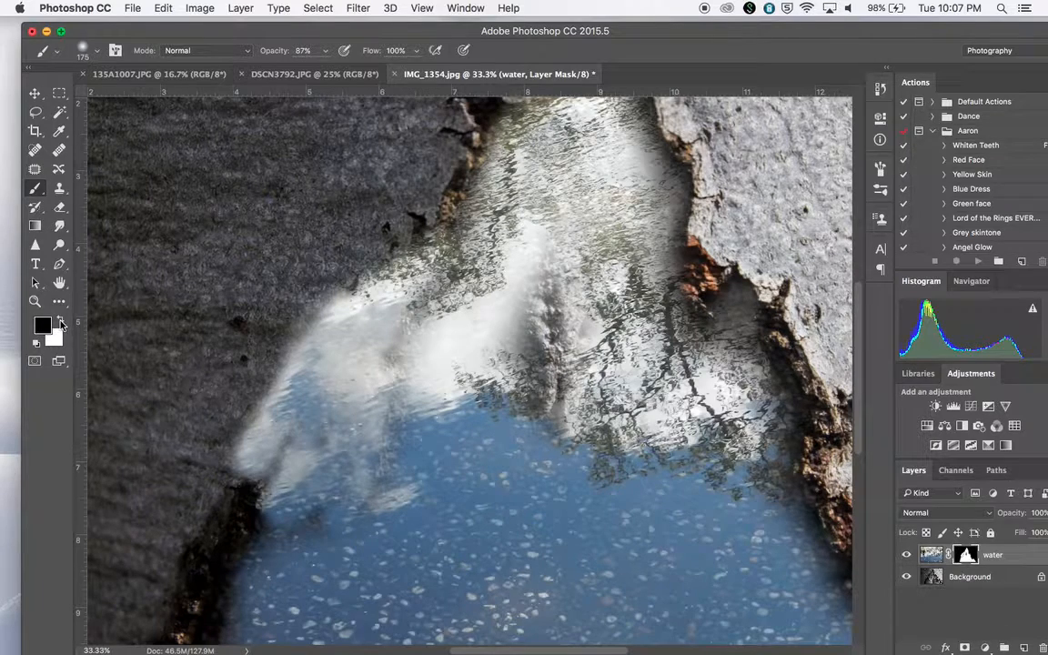
mouse_move(218, 445)
left_mouse_down()
mouse_move(256, 402)
mouse_move(229, 465)
mouse_move(241, 452)
mouse_move(239, 465)
mouse_move(321, 310)
mouse_move(294, 347)
mouse_move(413, 230)
mouse_move(392, 267)
mouse_move(420, 216)
mouse_move(350, 345)
mouse_move(363, 317)
mouse_move(316, 383)
mouse_move(334, 334)
mouse_move(309, 409)
mouse_move(331, 415)
mouse_move(361, 351)
mouse_move(351, 447)
mouse_move(358, 427)
mouse_move(359, 468)
mouse_move(319, 462)
mouse_move(288, 400)
mouse_move(267, 498)
mouse_move(202, 452)
mouse_move(293, 486)
mouse_move(331, 448)
mouse_move(293, 492)
mouse_move(342, 469)
mouse_move(261, 536)
mouse_move(368, 471)
mouse_move(363, 337)
mouse_move(433, 244)
mouse_move(427, 266)
mouse_move(371, 318)
mouse_move(369, 333)
mouse_move(380, 314)
mouse_move(378, 354)
mouse_move(387, 341)
mouse_move(363, 385)
mouse_move(383, 373)
mouse_move(421, 262)
mouse_move(368, 393)
mouse_move(411, 362)
mouse_move(430, 302)
mouse_move(420, 411)
mouse_move(483, 429)
mouse_move(406, 298)
mouse_move(355, 315)
mouse_move(346, 345)
mouse_move(477, 413)
mouse_move(405, 309)
mouse_move(400, 359)
mouse_move(442, 382)
mouse_move(432, 371)
mouse_move(461, 455)
mouse_move(414, 345)
mouse_move(386, 327)
mouse_move(364, 345)
mouse_move(431, 329)
mouse_move(391, 273)
mouse_move(428, 223)
mouse_move(418, 200)
mouse_move(492, 232)
mouse_move(482, 300)
mouse_move(557, 346)
mouse_move(491, 304)
left_mouse_up()
Swap the foreground back to white and enlarge the brush to 300 px.
left_click(61, 318)
key("bracketright")
key("bracketright")
key("bracketright")
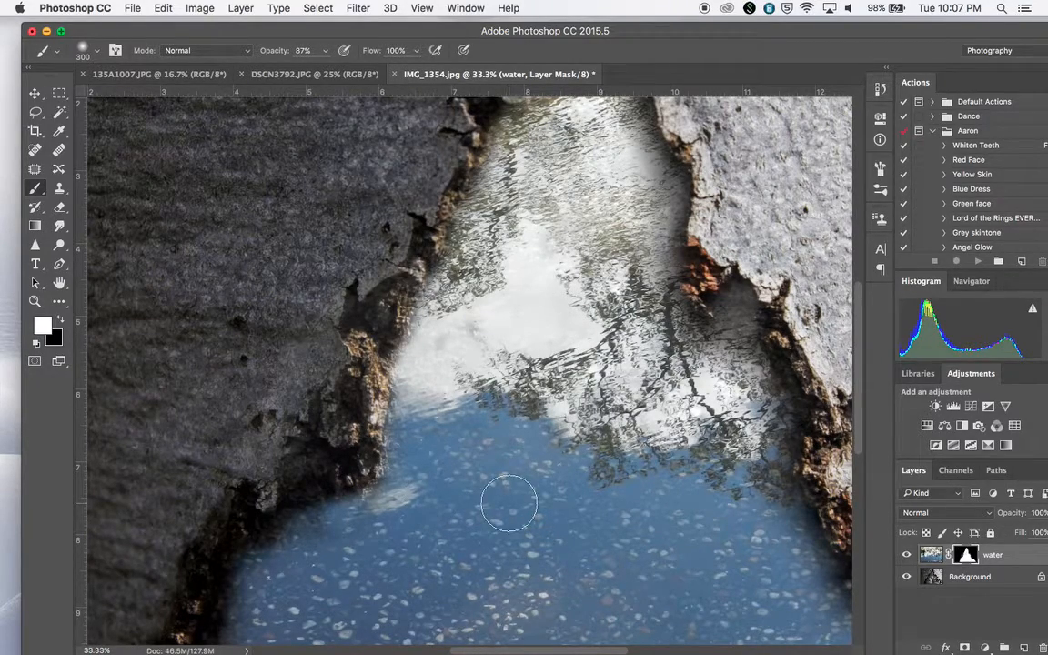
key("super+minus")
key("super+minus")
key("super+minus")
key("super+plus")
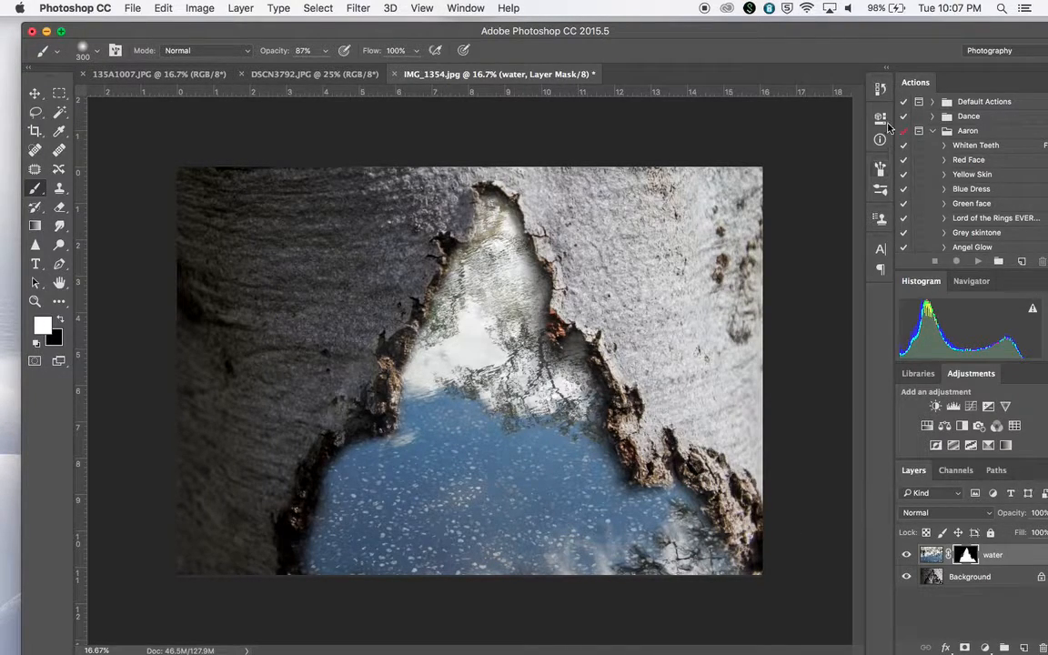
left_click_drag(887, 43, 844, 47)
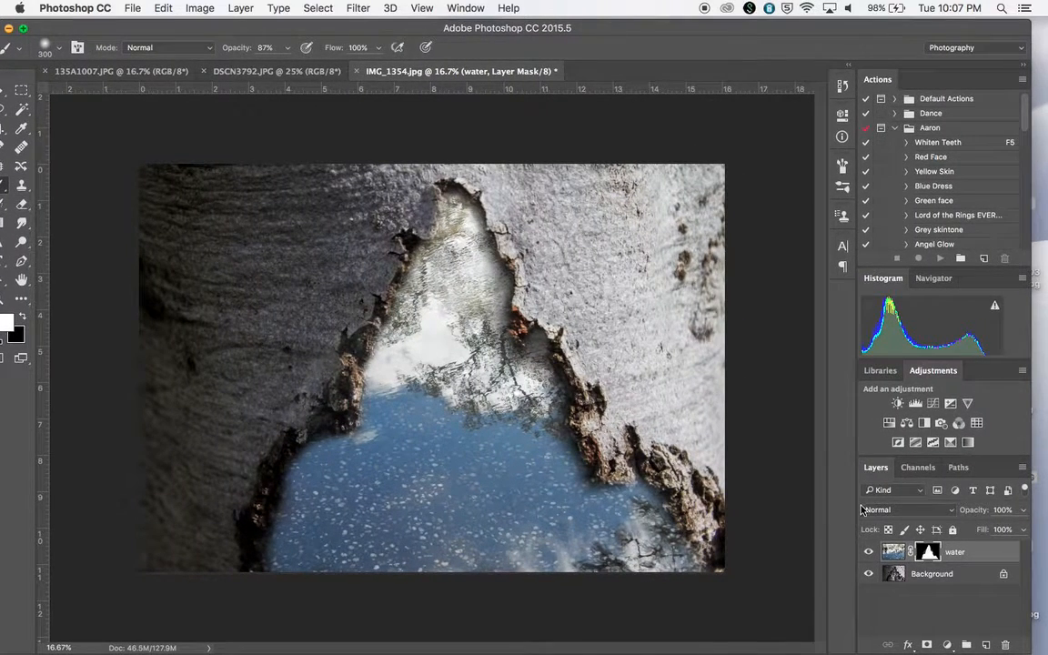
Toggle the water layer's visibility to compare the composite with the bark alone.
left_click(869, 555)
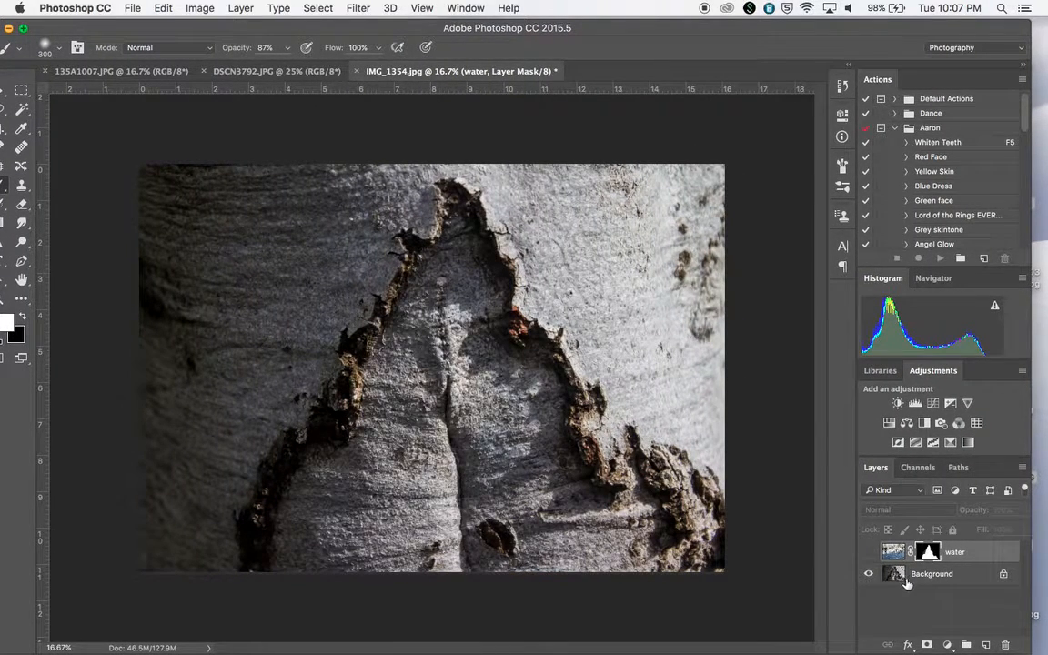
left_click(869, 553)
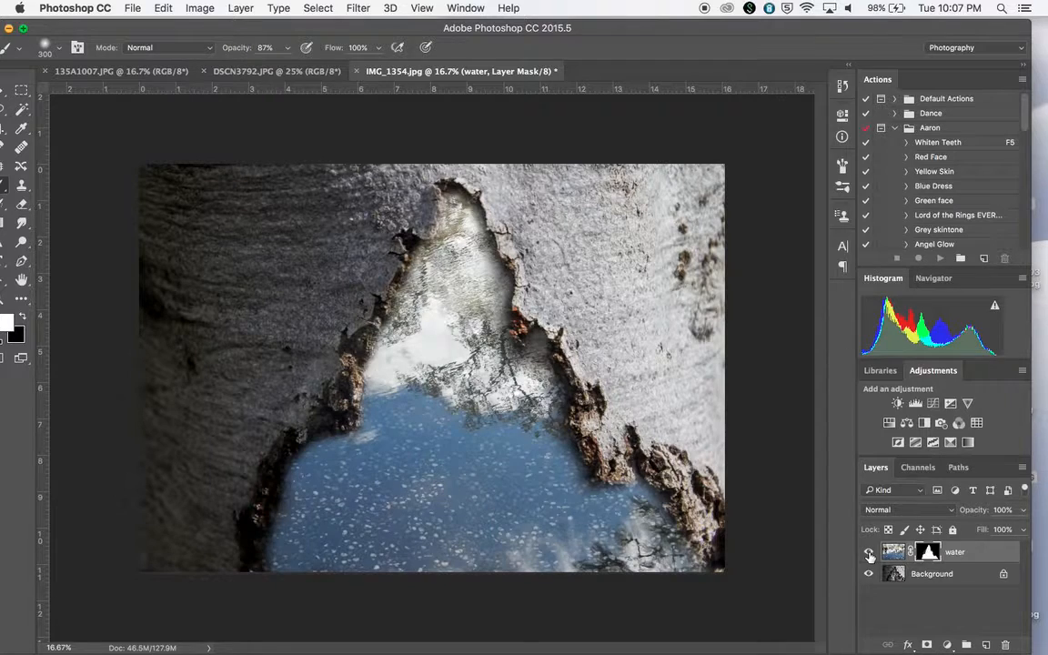
left_click_drag(409, 29, 414, 34)
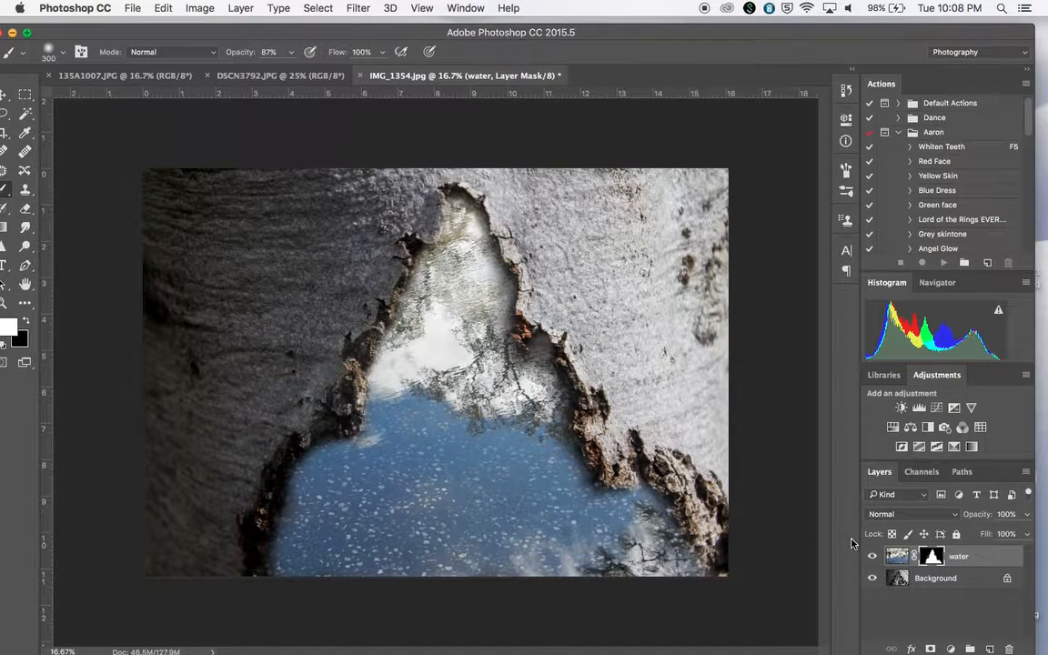
left_click(1027, 514)
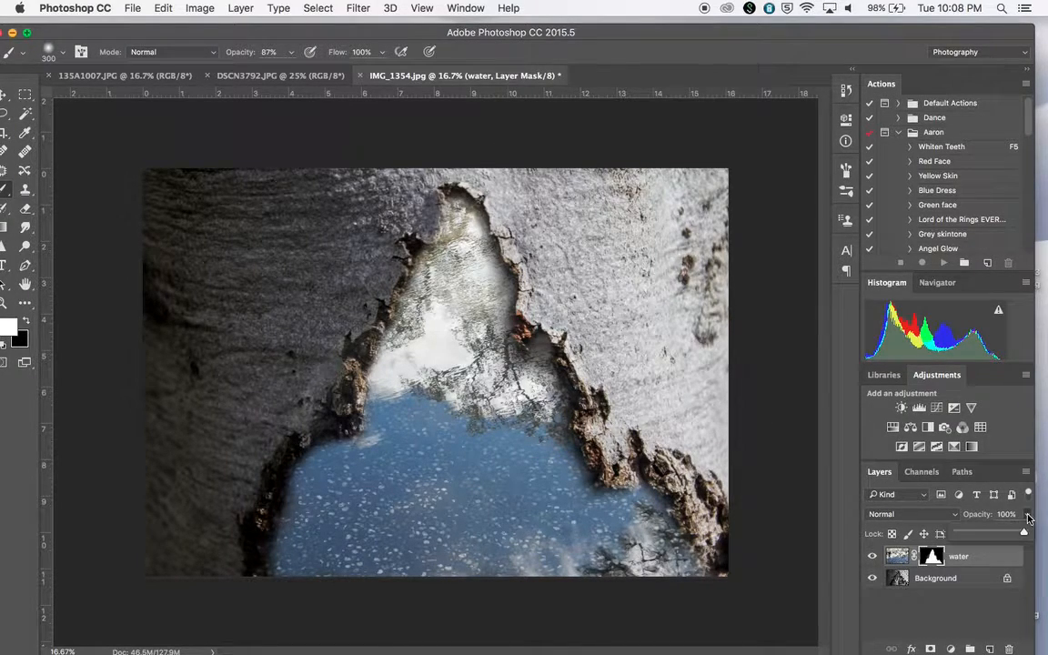
left_click_drag(1014, 534, 1004, 534)
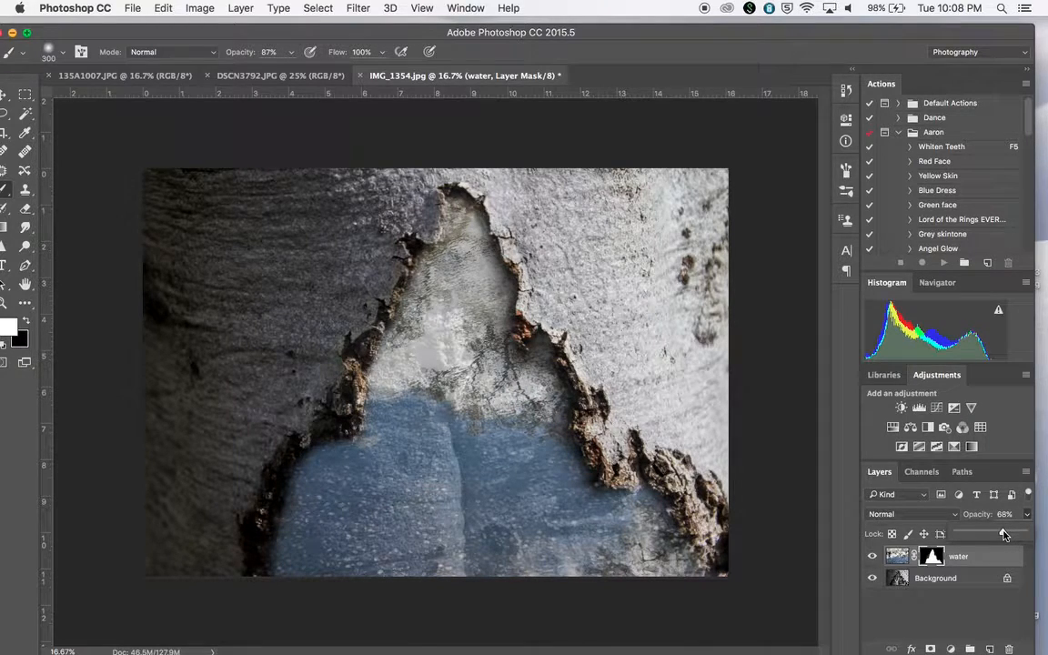
Select the water layer's image thumbnail, browse its blend modes keeping Normal, and switch to the Move tool.
left_click(898, 558)
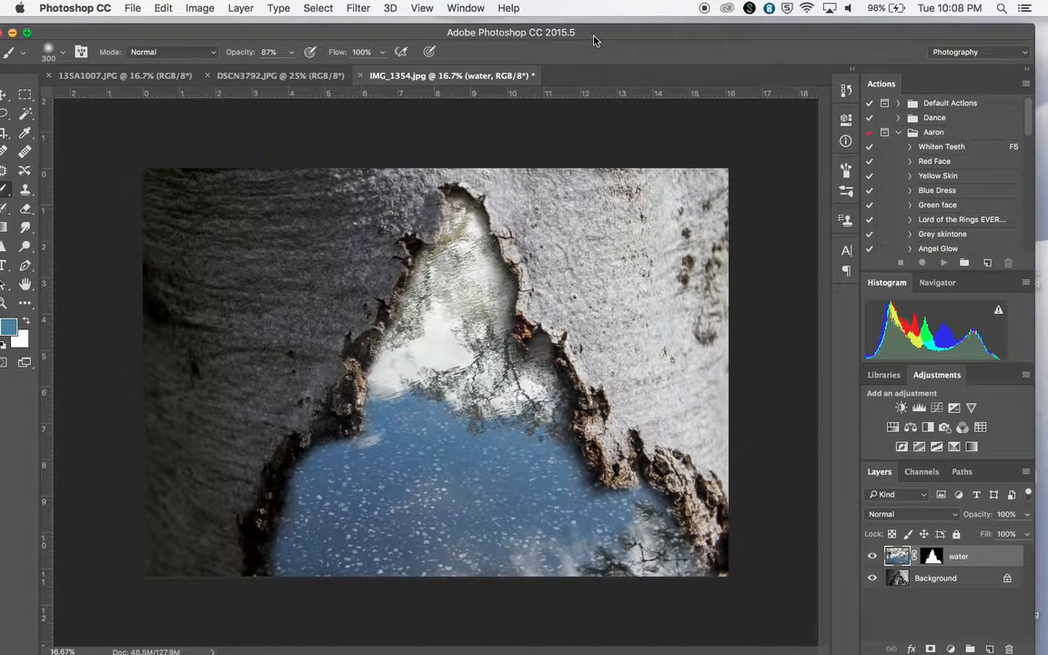
left_click(905, 518)
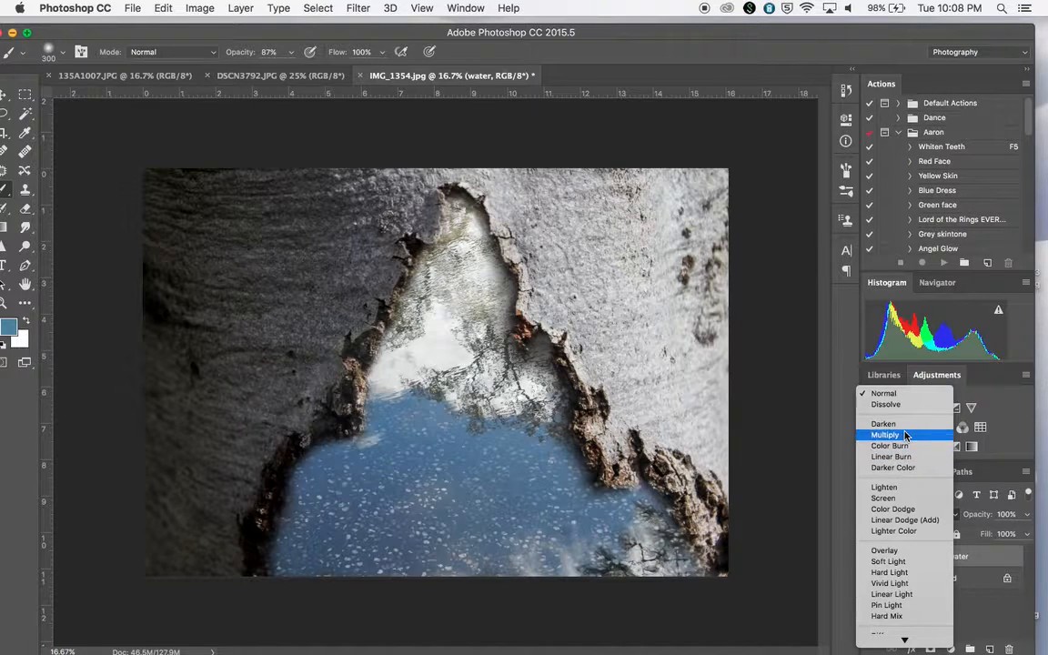
left_click(973, 566)
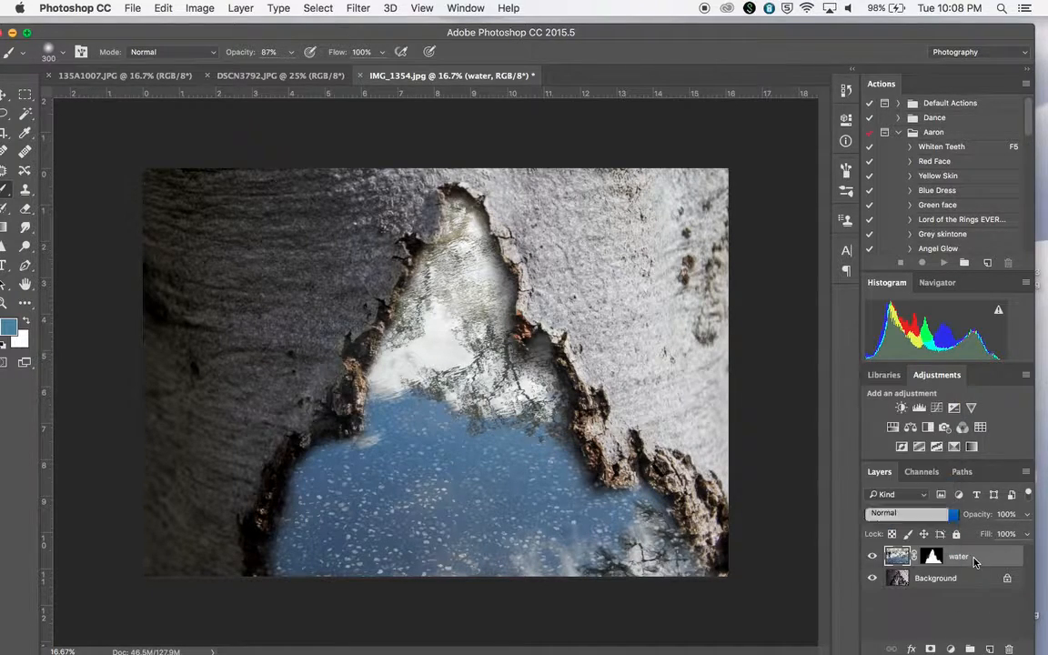
left_click(900, 519)
left_click(893, 520)
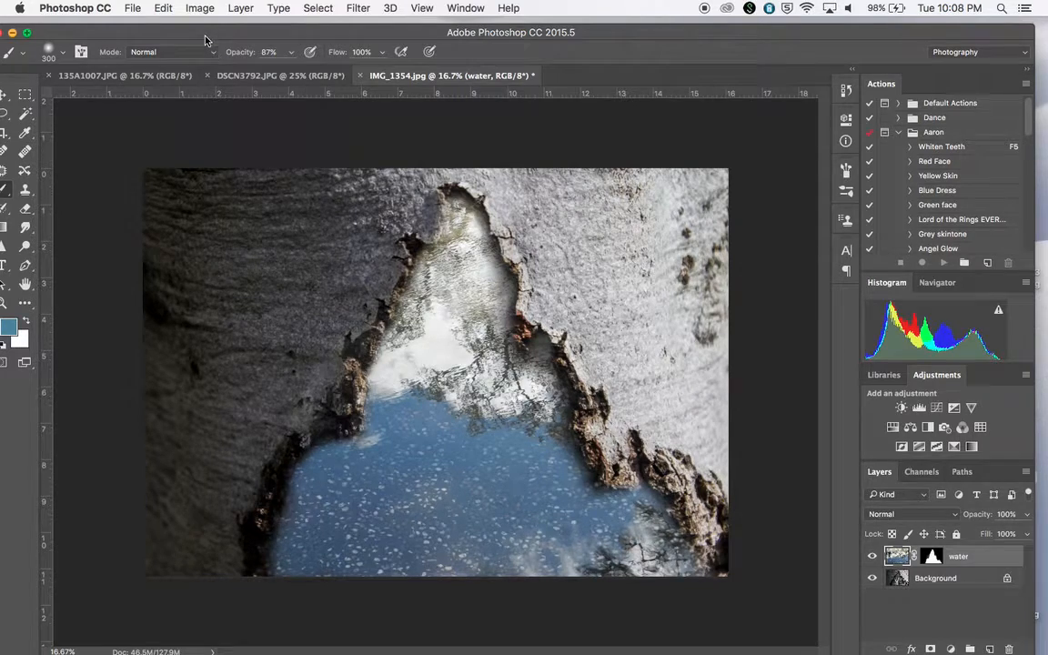
left_click_drag(205, 40, 219, 43)
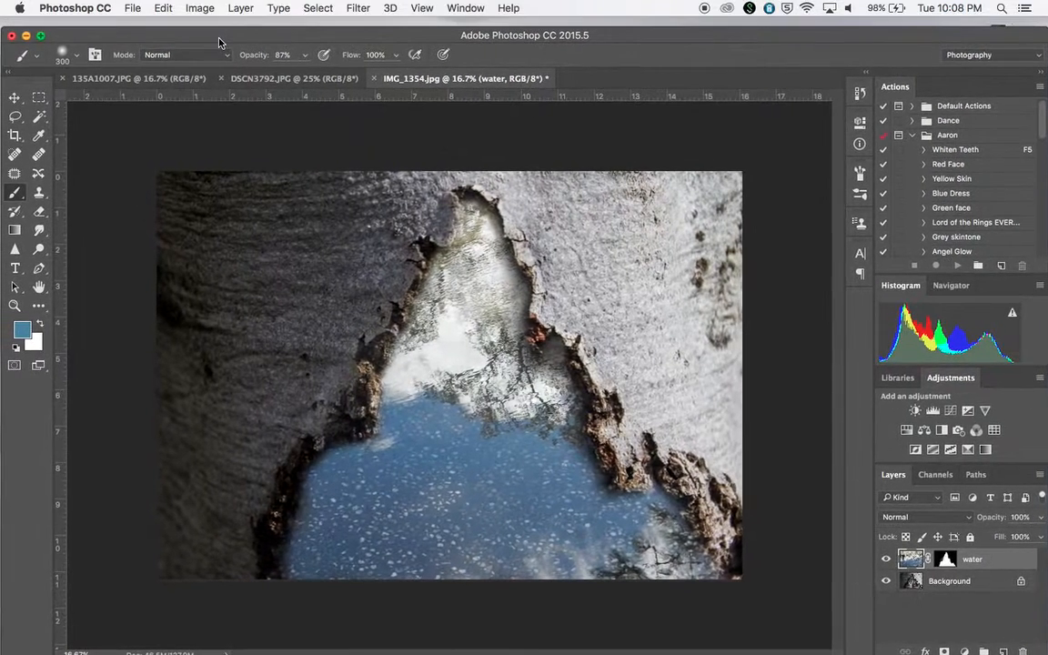
left_click(16, 98)
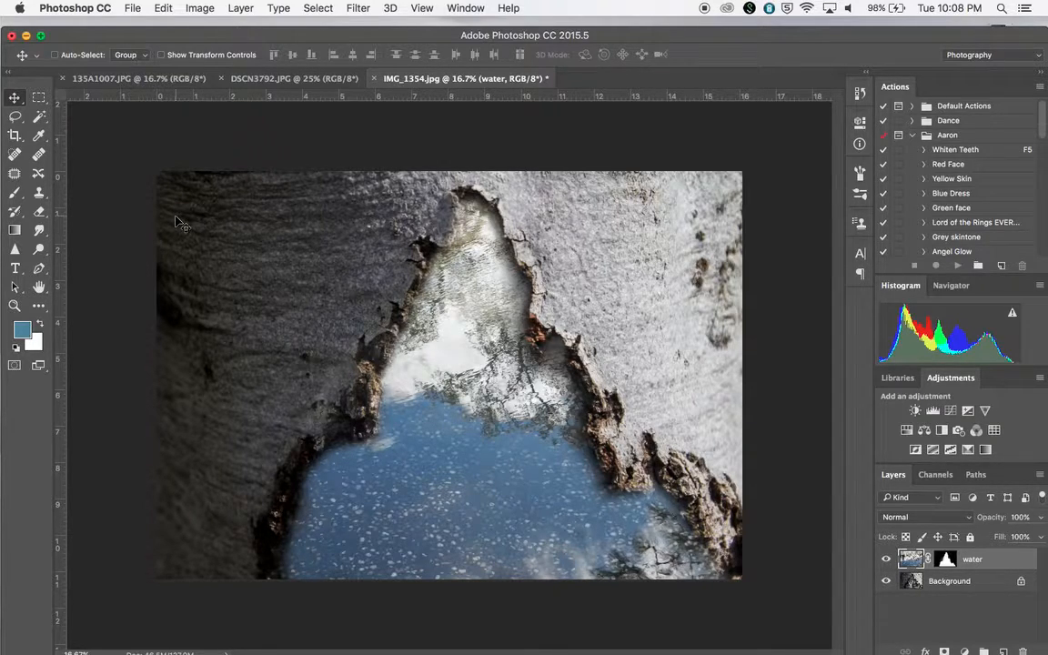
Cycle through the water layer's blend modes to compare them, settling on Soft Light.
key("shift+minus")
key("shift+minus")
key("shift+minus")
key("shift+minus")
key("shift+minus")
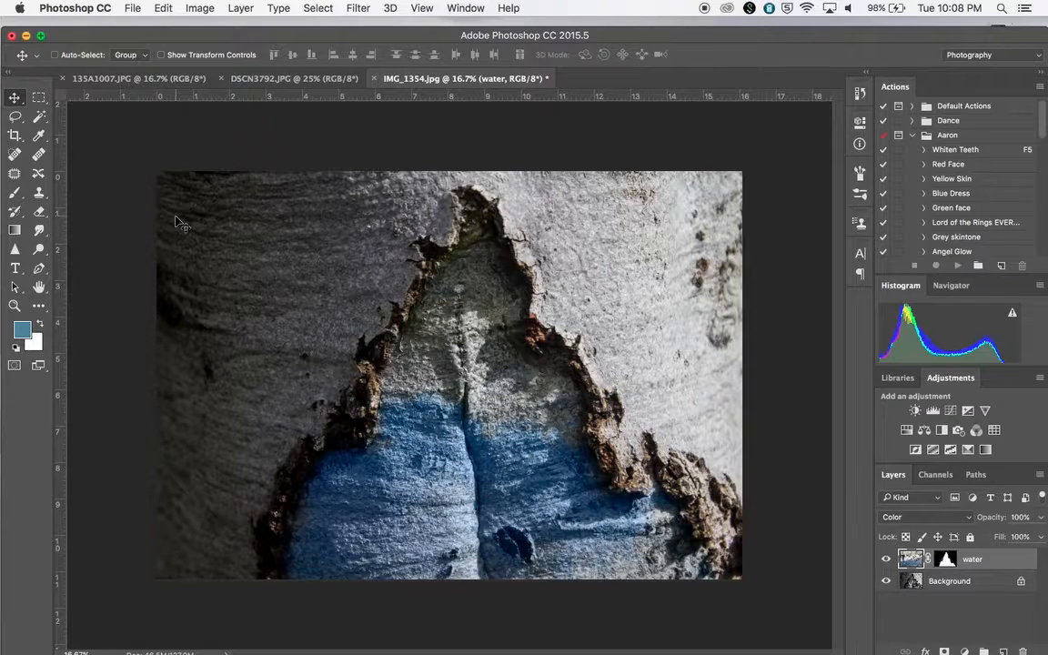
key("shift+minus")
key("shift+minus")
key("shift+minus")
key("shift+minus")
key("shift+minus")
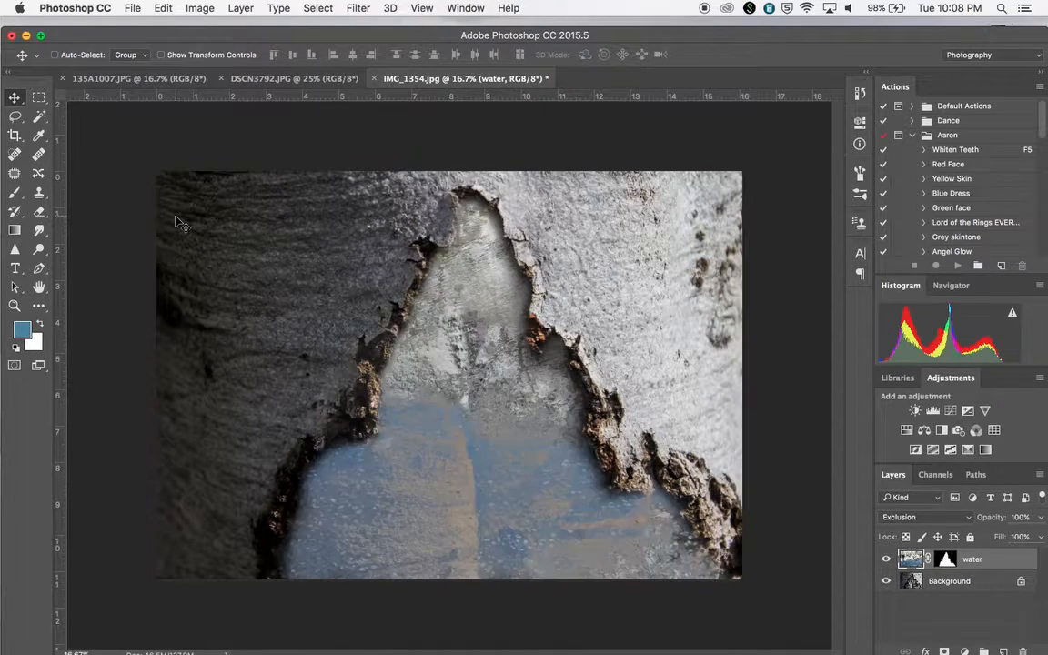
key("shift+minus")
key("shift+equal")
key("shift+minus")
key("shift+equal")
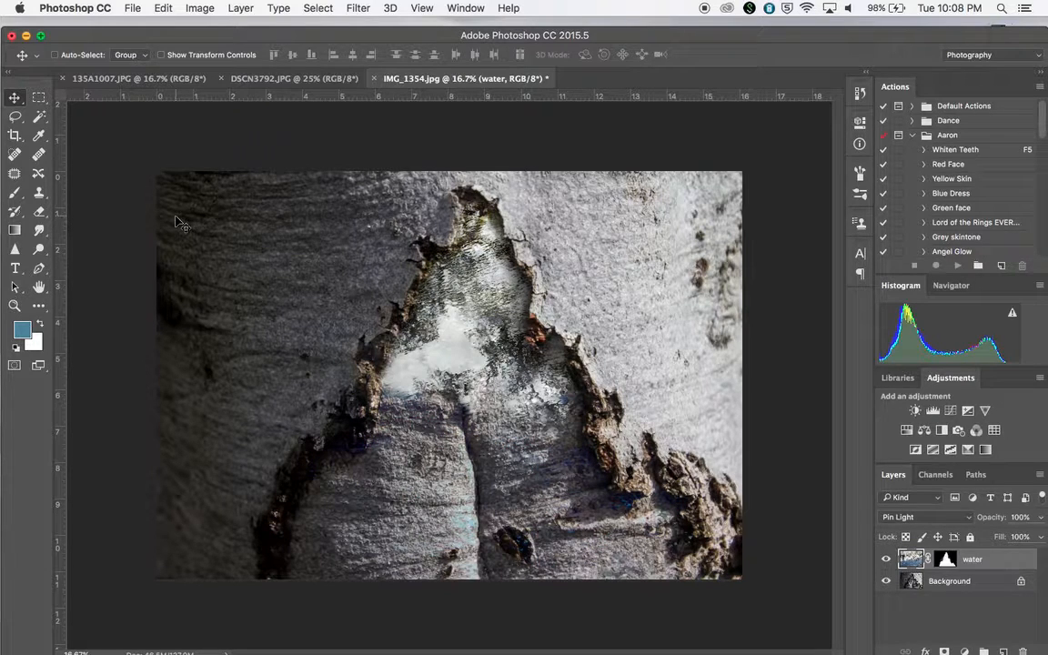
key("shift+minus")
key("shift+minus")
key("shift+minus")
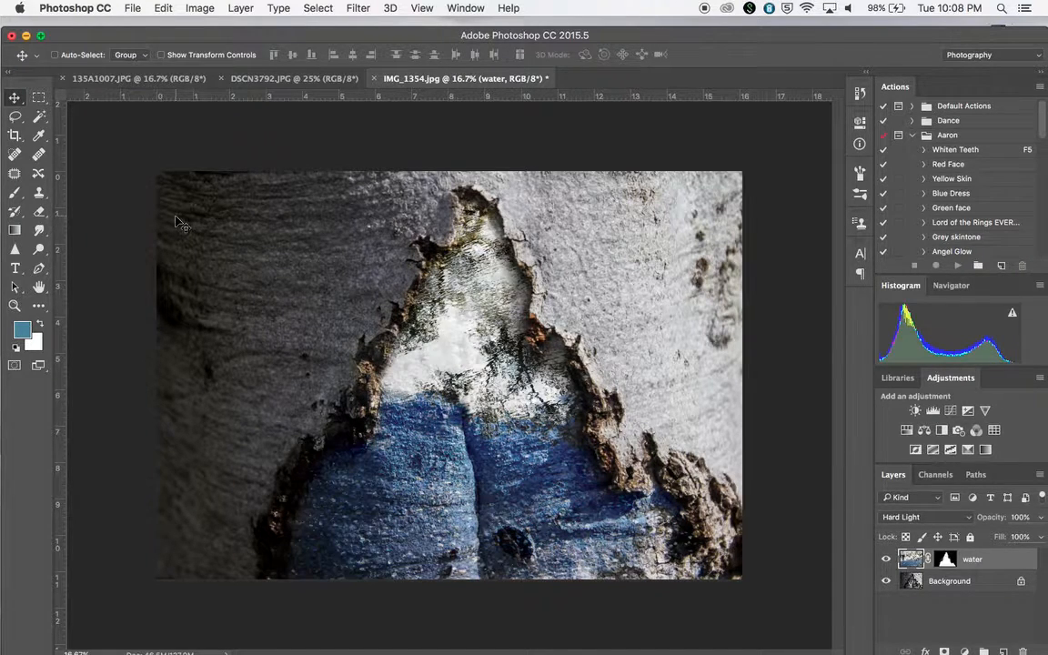
key("shift+minus")
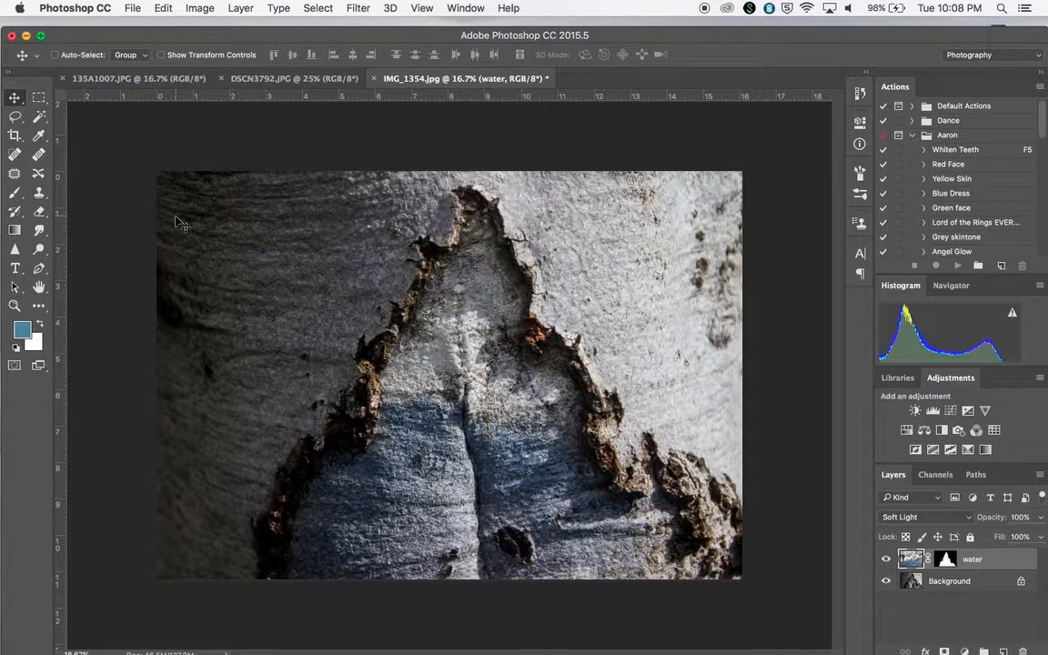
key("shift+equal")
key("shift+equal")
key("shift+equal")
key("shift+equal")
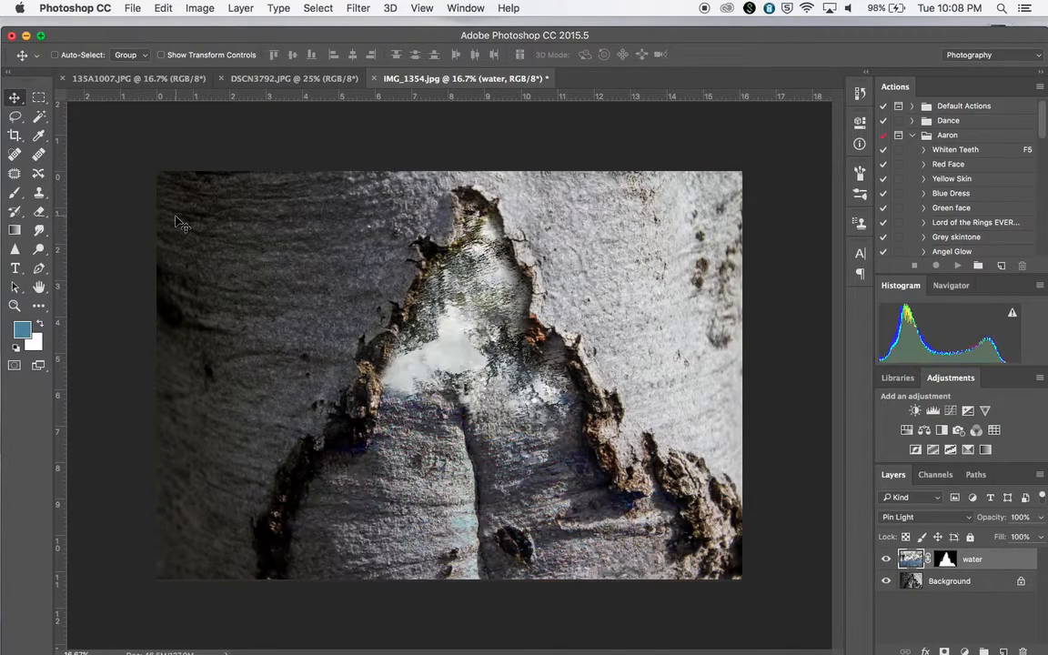
key("shift+minus")
key("shift+minus")
key("shift+minus")
key("shift+minus")
key("shift+minus")
key("shift+equal")
key("shift+equal")
key("shift+minus")
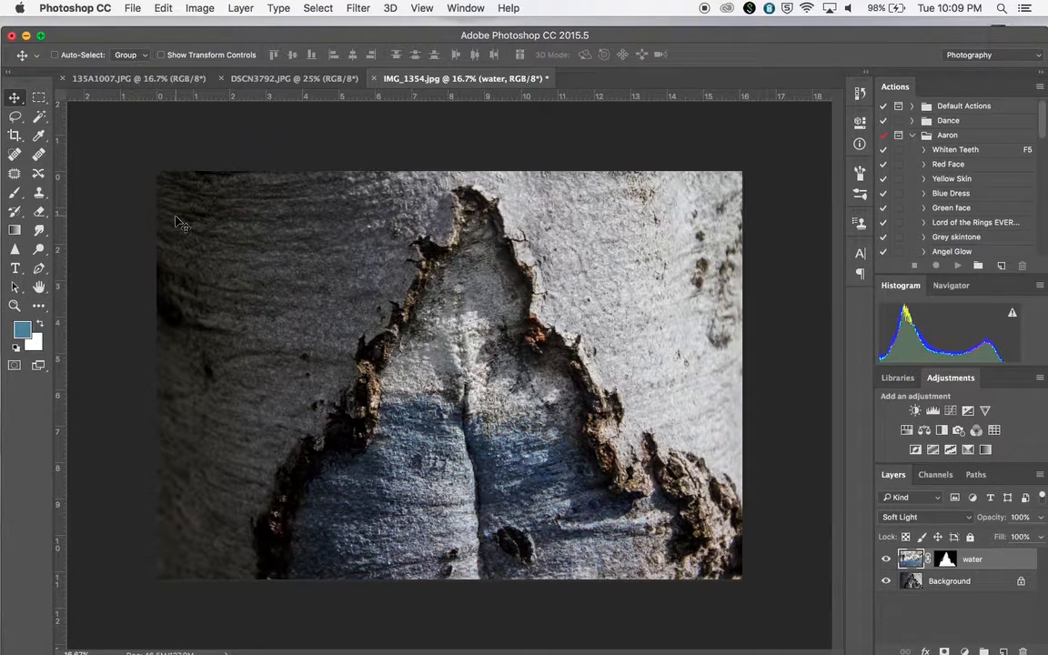
key("super+minus")
key("super+equal")
key("super+minus")
key("super+equal")
key("super+minus")
key("super+equal")
key("shift+equal")
key("shift+equal")
key("shift+equal")
key("shift+equal")
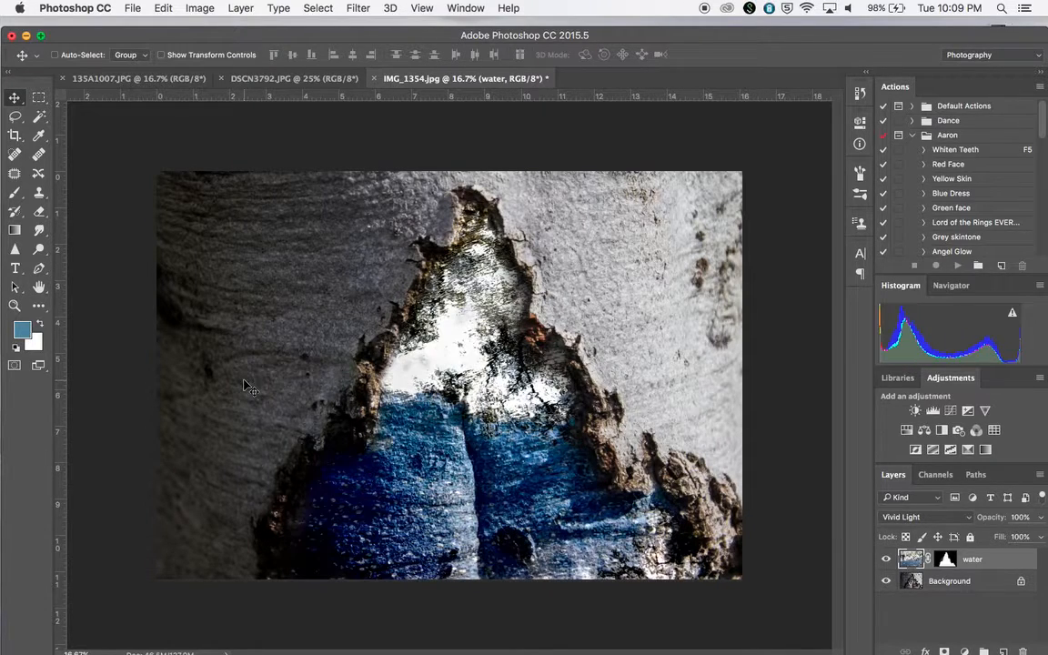
key("shift+equal")
key("shift+equal")
key("shift+equal")
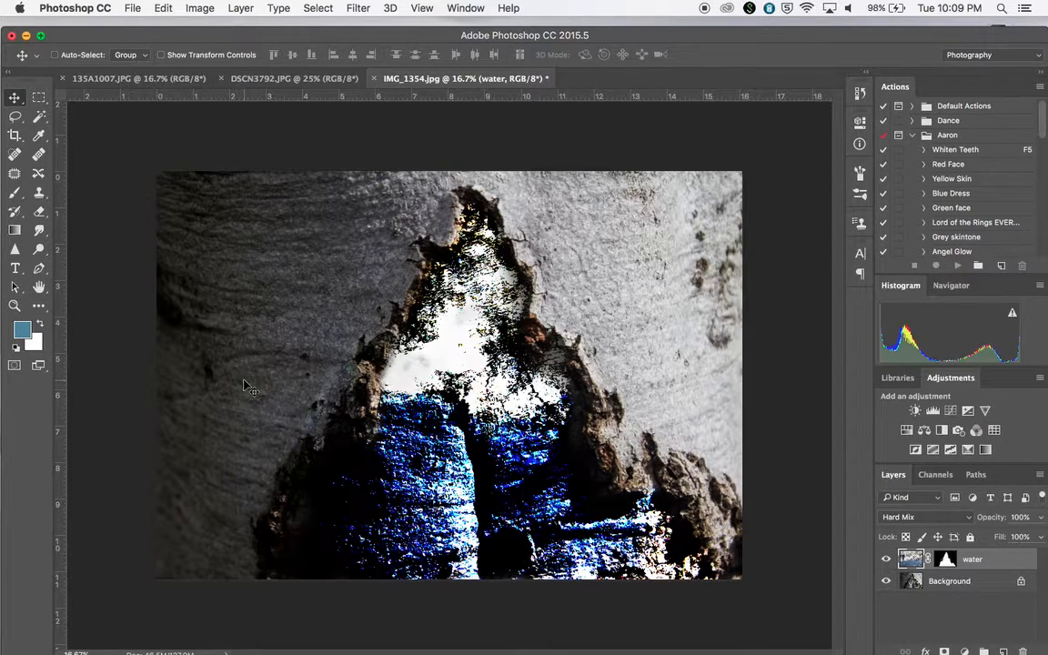
key("shift+equal")
key("shift+equal")
key("shift+equal")
key("shift+equal")
key("shift+equal")
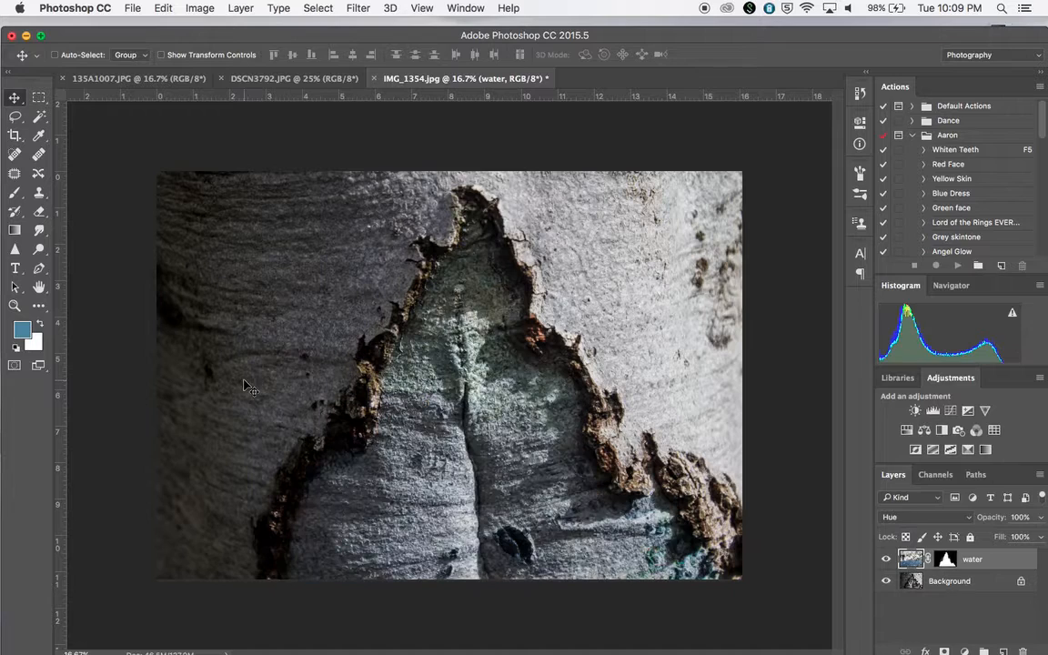
key("shift+equal")
key("shift+equal")
key("shift+equal")
key("shift+equal")
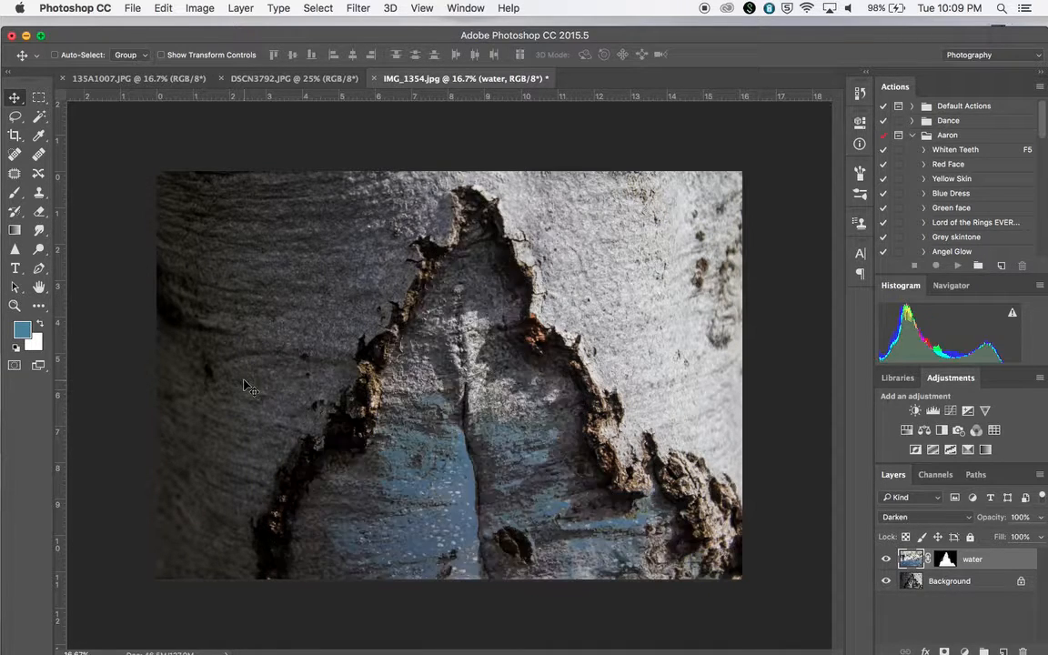
key("shift+equal")
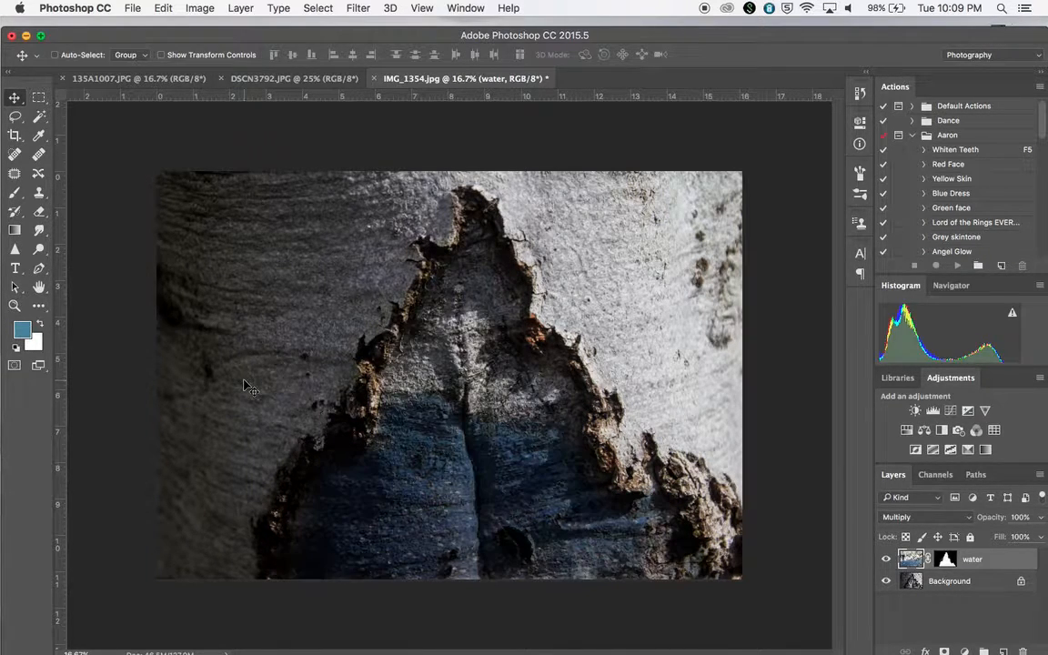
key("shift+equal")
key("shift+equal")
key("shift+equal")
key("shift+equal")
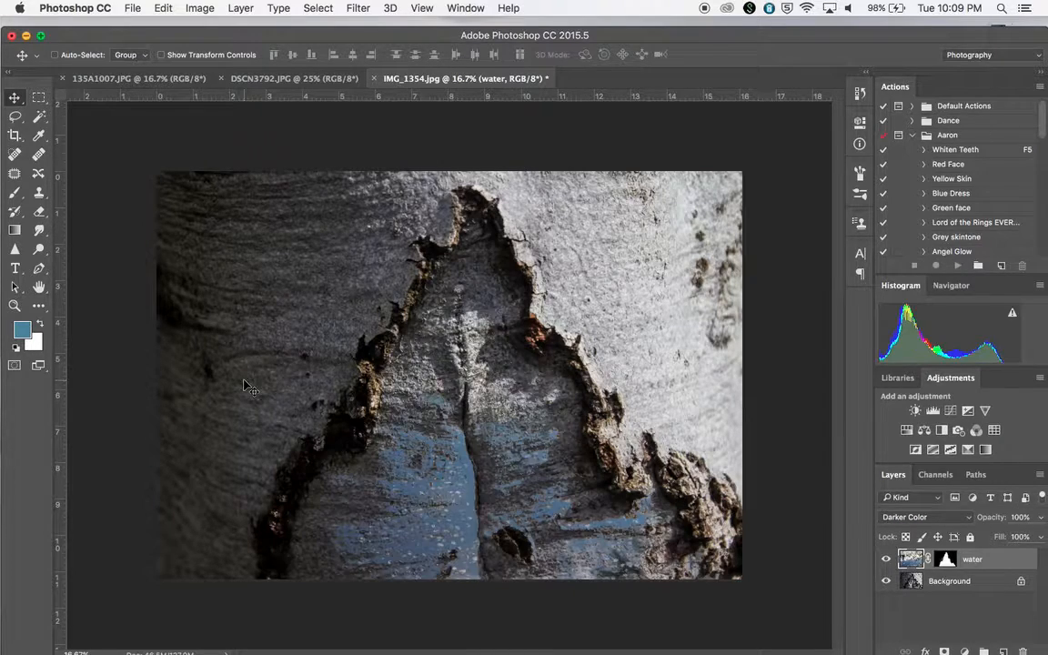
key("shift+equal")
key("shift+equal")
key("shift+equal")
key("shift+equal")
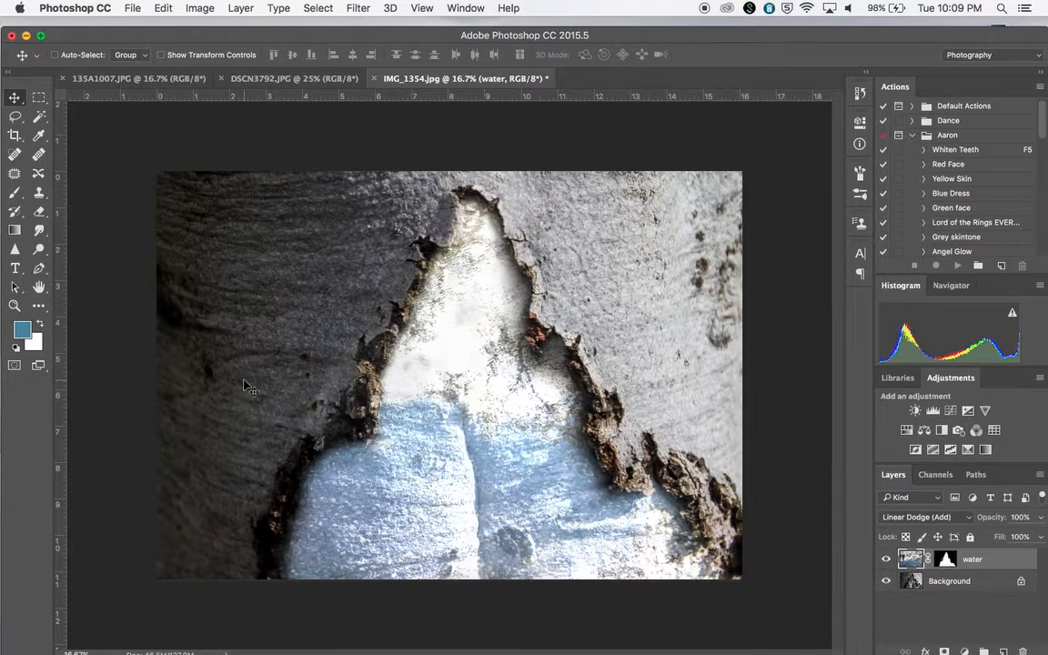
key("shift+equal")
key("shift+equal")
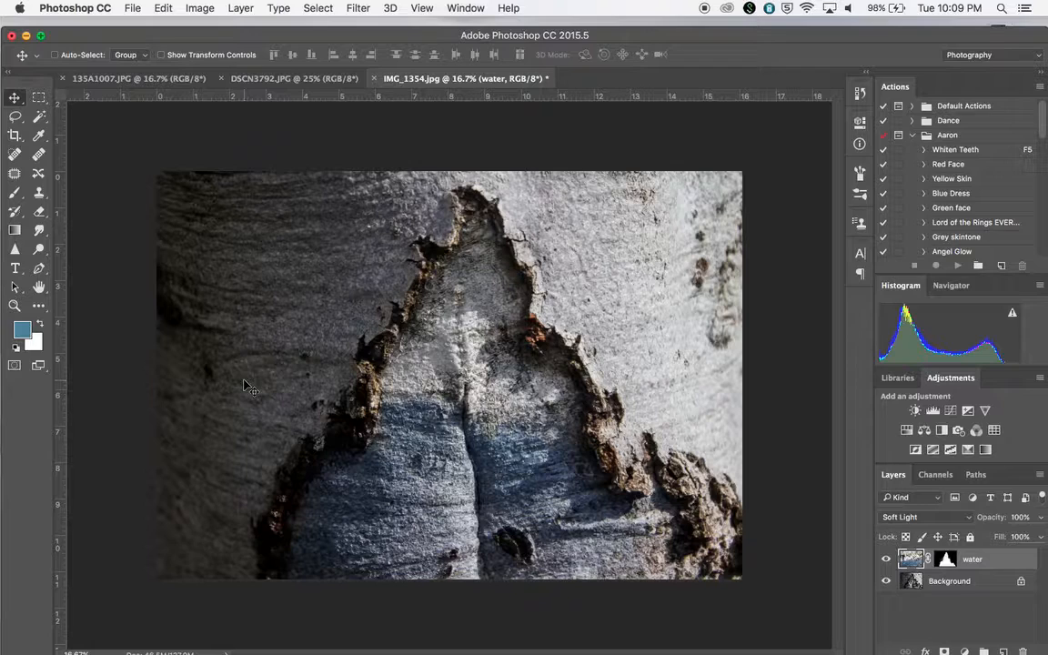
Undock the composite document into a floating window.
key("super+minus")
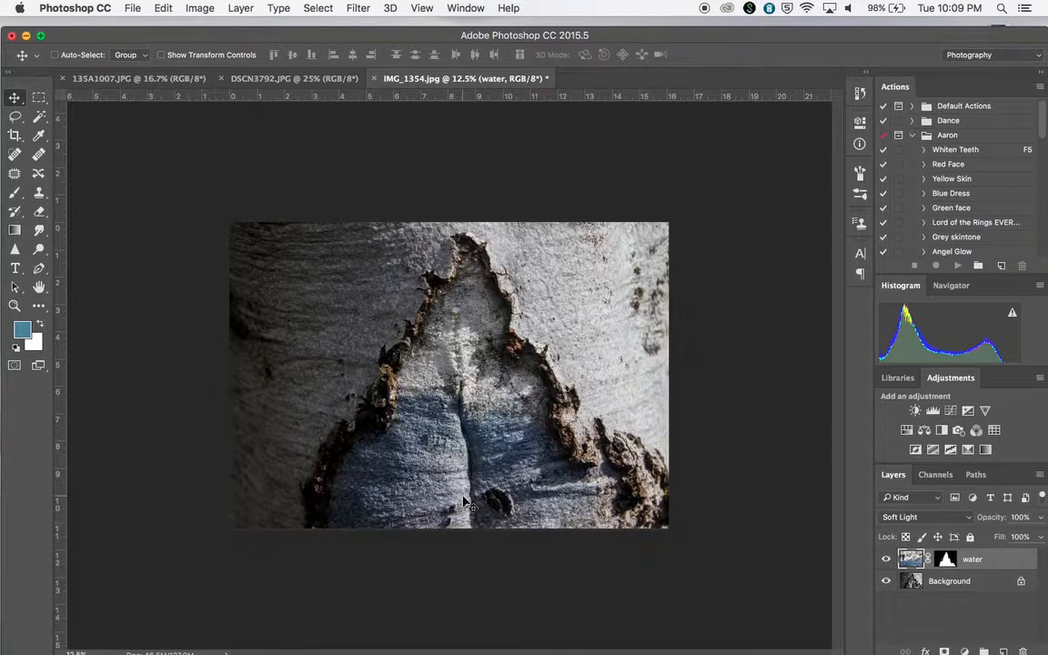
left_click_drag(421, 32, 402, 122)
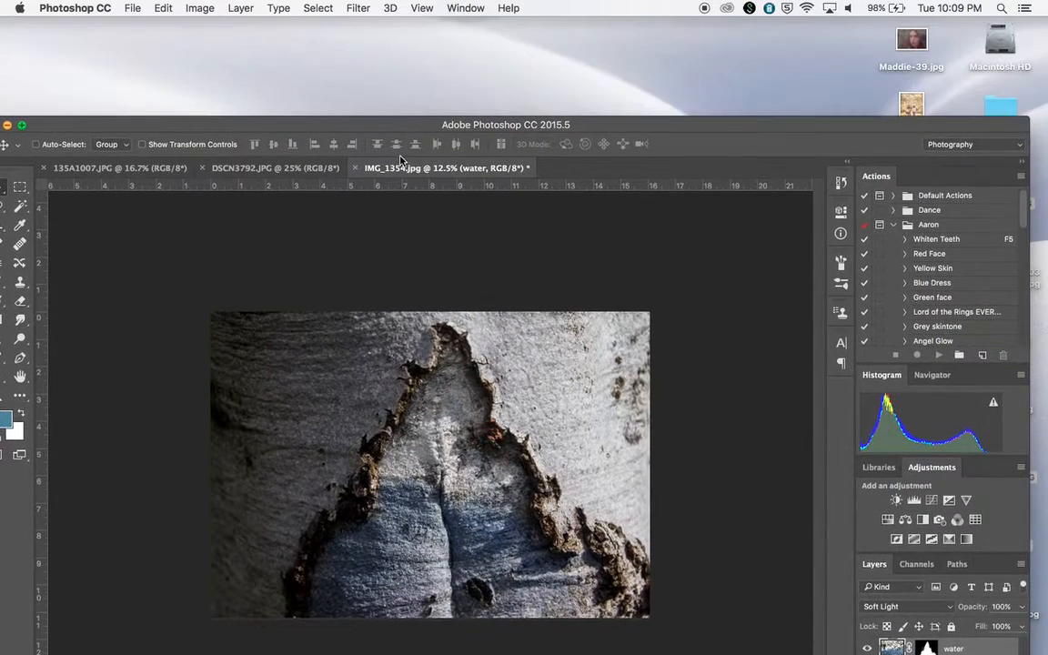
left_click_drag(412, 169, 457, 47)
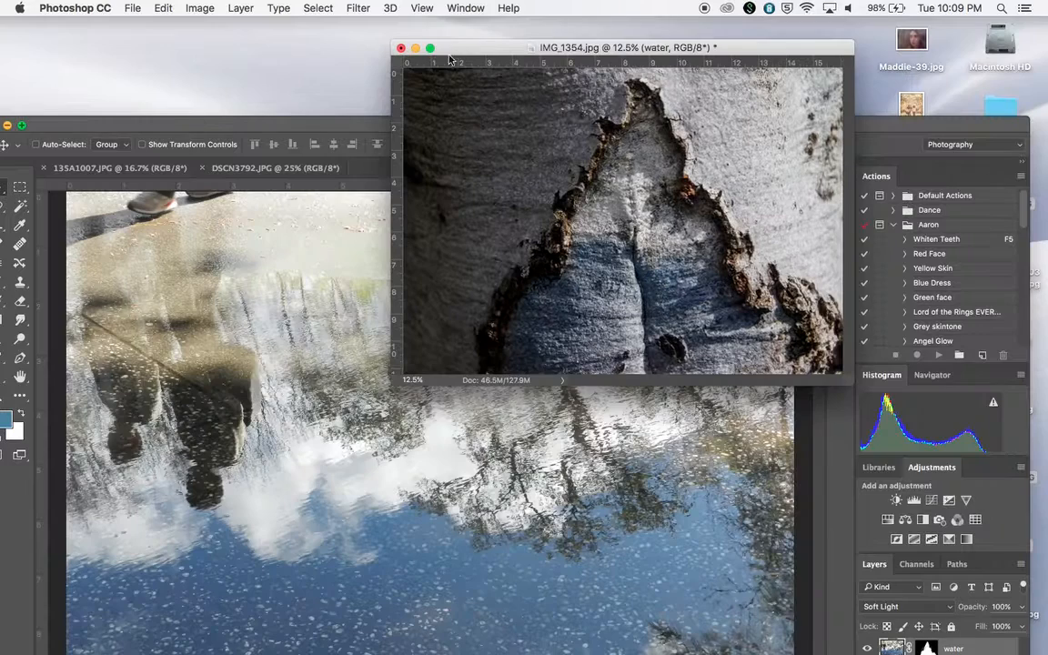
Close the DSCN3792 water reflection photo without saving.
left_click(295, 212)
left_click(203, 168)
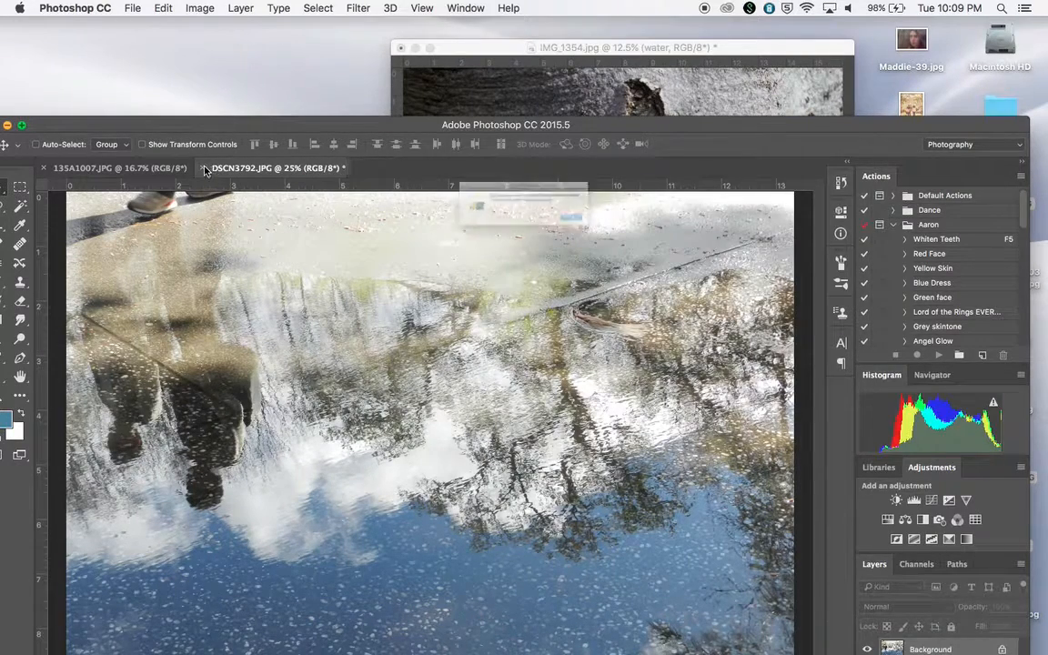
left_click(461, 236)
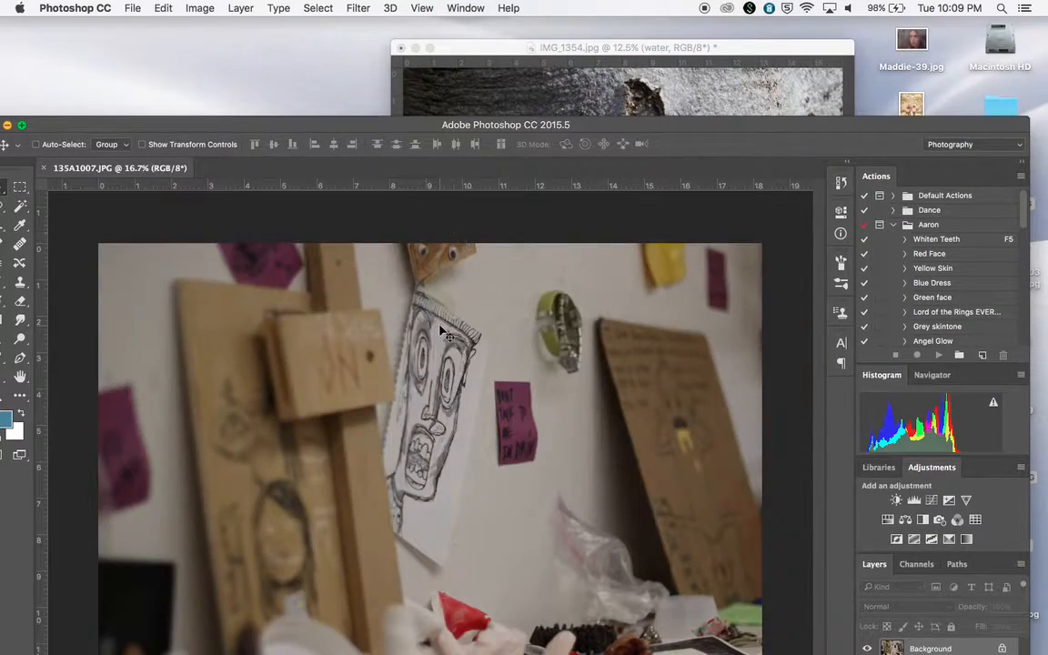
Copy the 135A1007 drawing photo into the composite document as a new layer.
left_click_drag(408, 130, 452, 136)
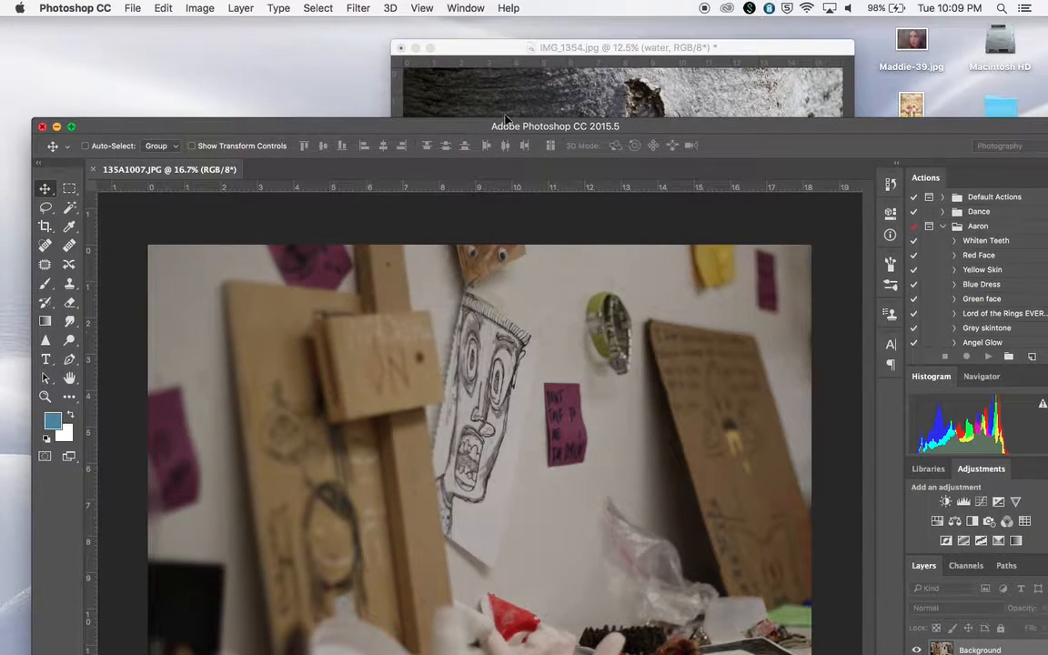
left_click_drag(511, 94, 516, 98)
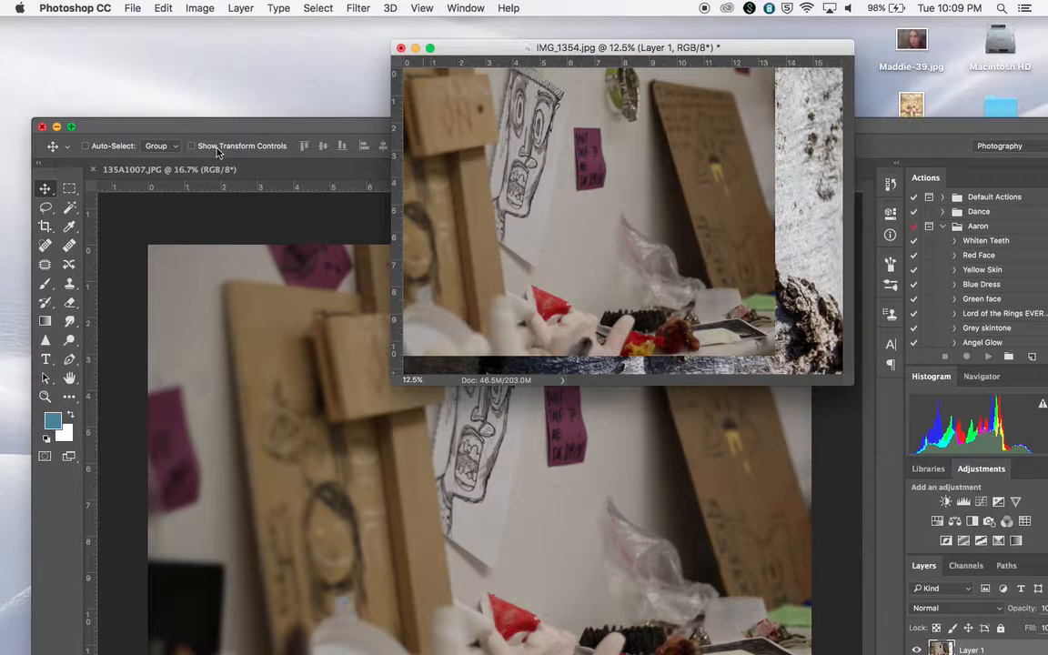
Close the 135A1007 photo without saving.
left_click(87, 167)
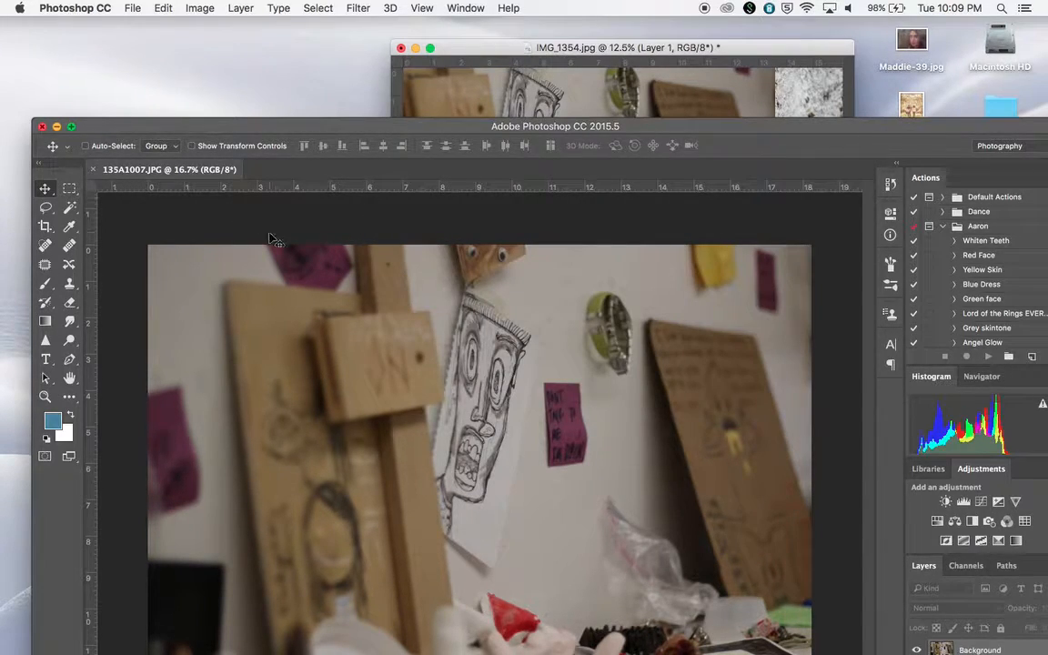
left_click(91, 170)
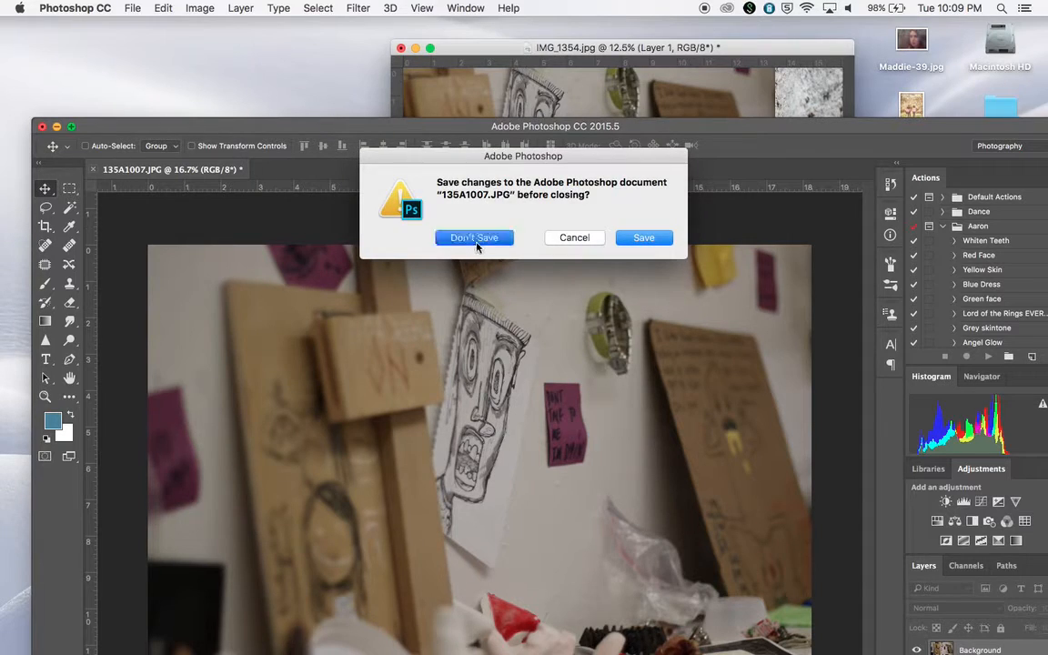
left_click(428, 218)
Dock the composite back into the tabs and move the new layer to fill the canvas.
left_click_drag(486, 54, 403, 171)
left_click_drag(400, 126, 380, 45)
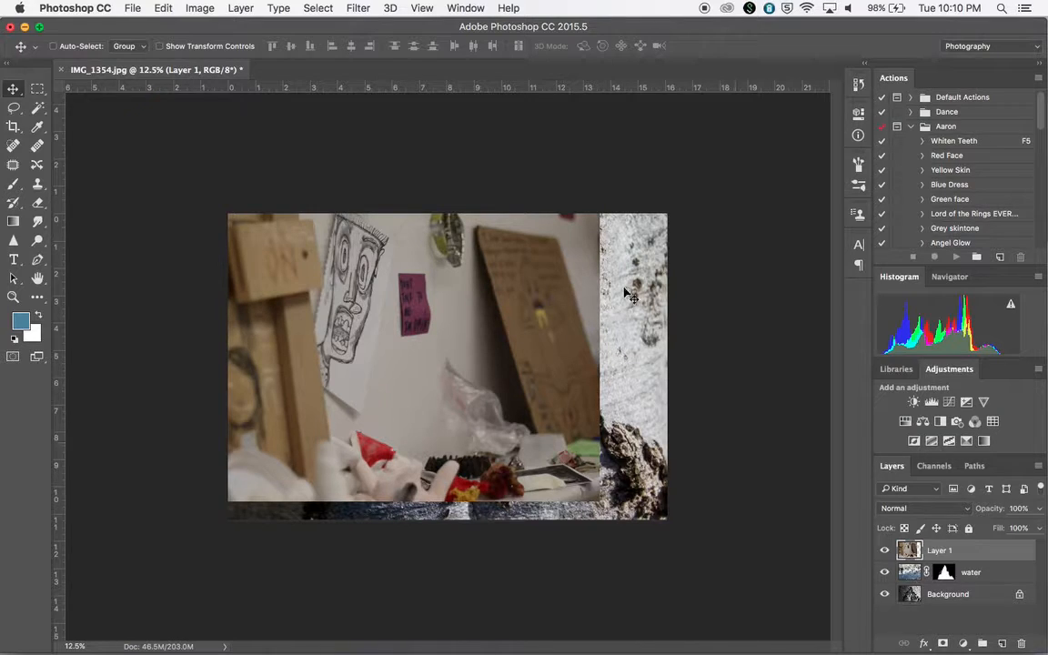
left_click_drag(479, 329, 510, 314)
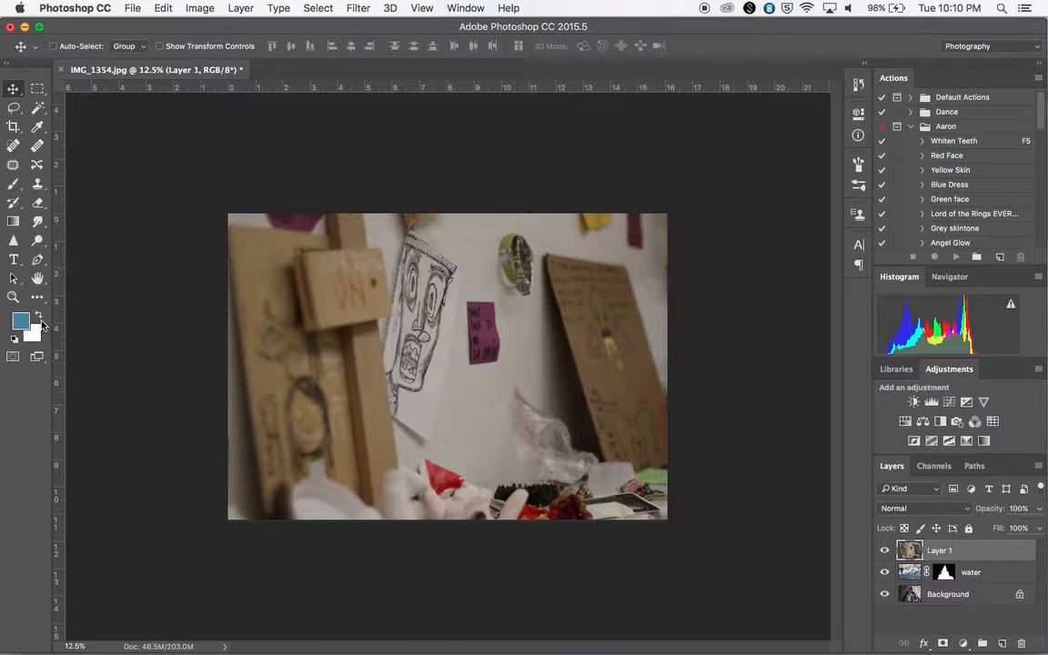
Reset the default colours and rename the new layer to face.
key("d")
double_click(940, 550)
key("BackSpace")
key("Return")
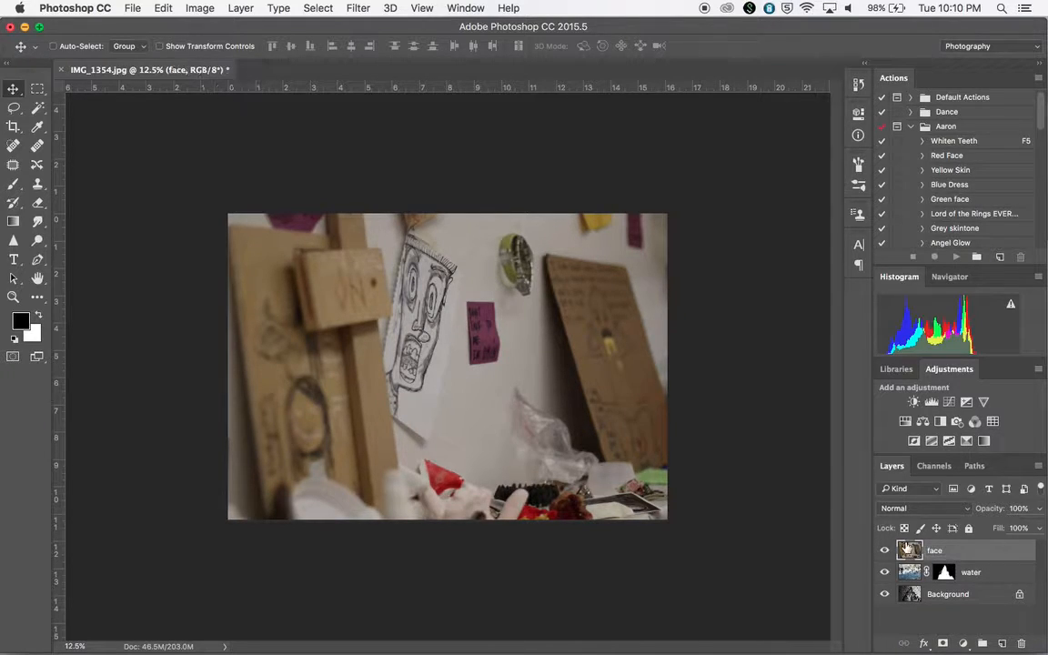
Add a layer mask to the face layer and invert it to black to hide the layer.
left_click(943, 643)
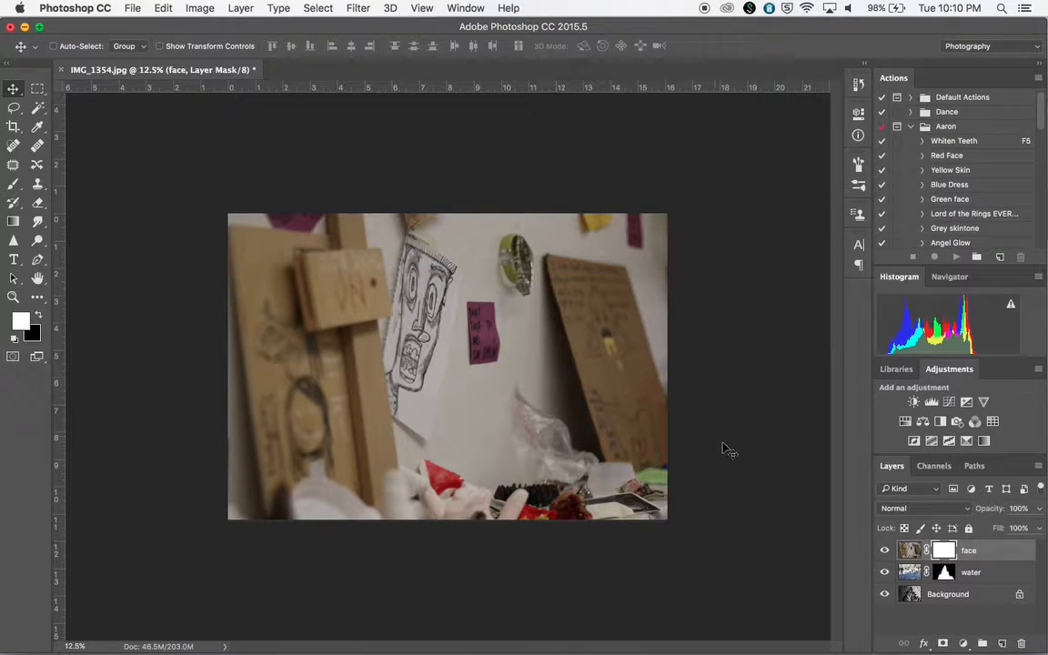
left_click(38, 315)
key("super+i")
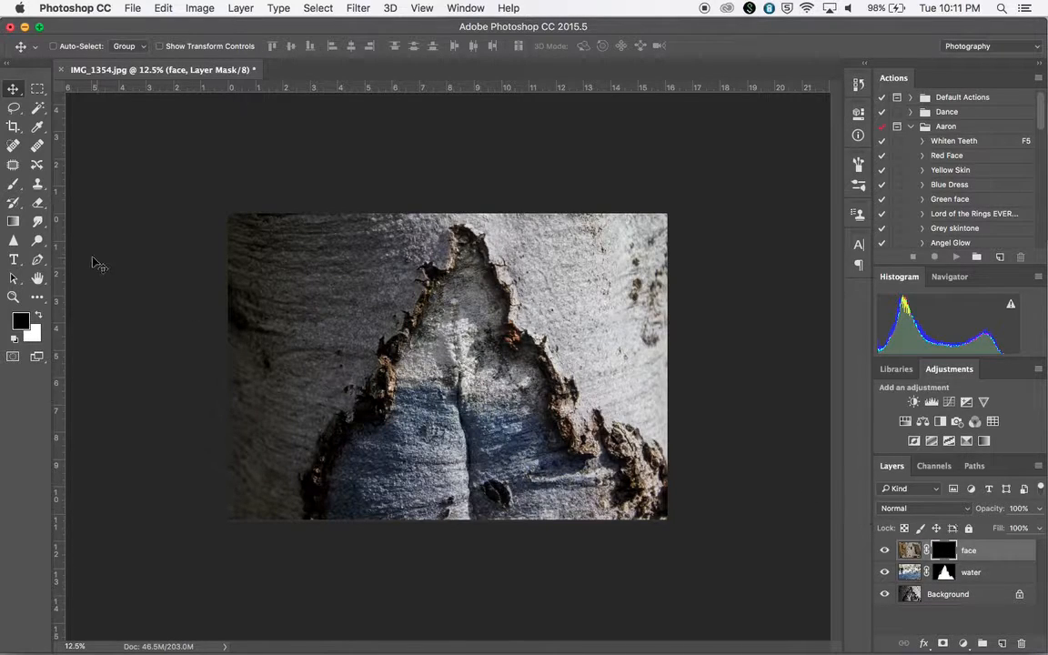
Switch the foreground to white and paint the face layer's mask to reveal the drawing over the bark's centre.
left_click(40, 314)
left_click(13, 183)
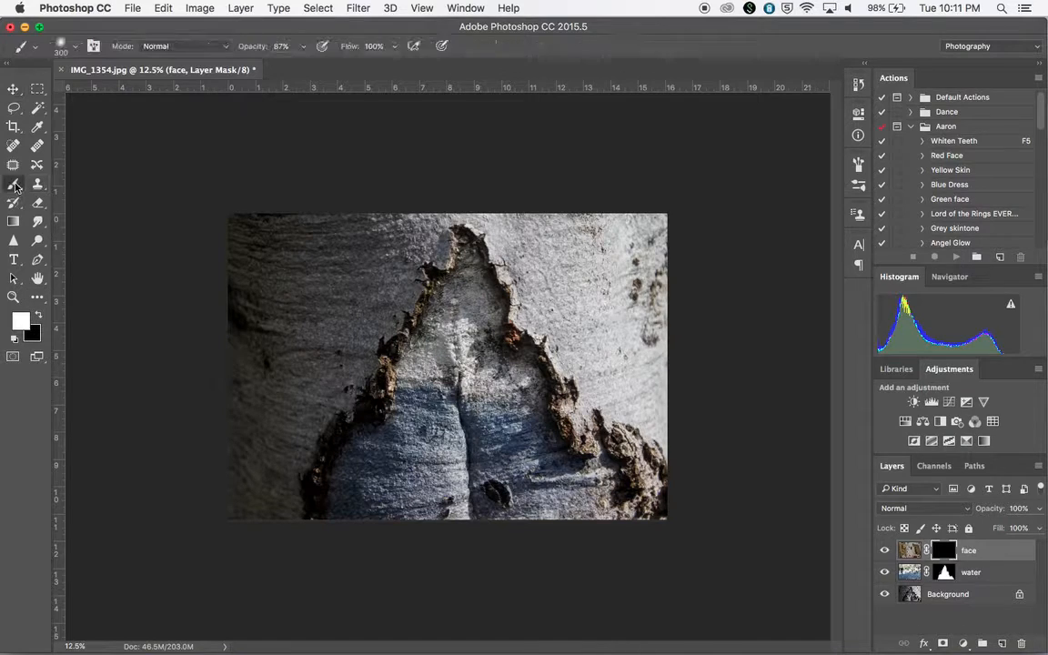
mouse_move(372, 299)
left_mouse_down()
mouse_move(393, 271)
mouse_move(374, 278)
mouse_move(399, 258)
mouse_move(406, 297)
mouse_move(423, 272)
mouse_move(416, 251)
mouse_move(405, 281)
mouse_move(418, 238)
mouse_move(410, 232)
mouse_move(409, 260)
mouse_move(410, 244)
mouse_move(454, 270)
mouse_move(440, 300)
mouse_move(437, 285)
mouse_move(424, 334)
mouse_move(422, 321)
mouse_move(397, 324)
mouse_move(390, 343)
mouse_move(391, 310)
mouse_move(388, 378)
mouse_move(386, 366)
mouse_move(402, 384)
mouse_move(388, 377)
mouse_move(421, 336)
mouse_move(428, 374)
mouse_move(413, 396)
mouse_move(402, 381)
mouse_move(390, 390)
mouse_move(388, 366)
mouse_move(383, 391)
mouse_move(389, 253)
mouse_move(413, 235)
mouse_move(461, 267)
mouse_move(448, 301)
mouse_move(421, 321)
mouse_move(381, 292)
left_mouse_up()
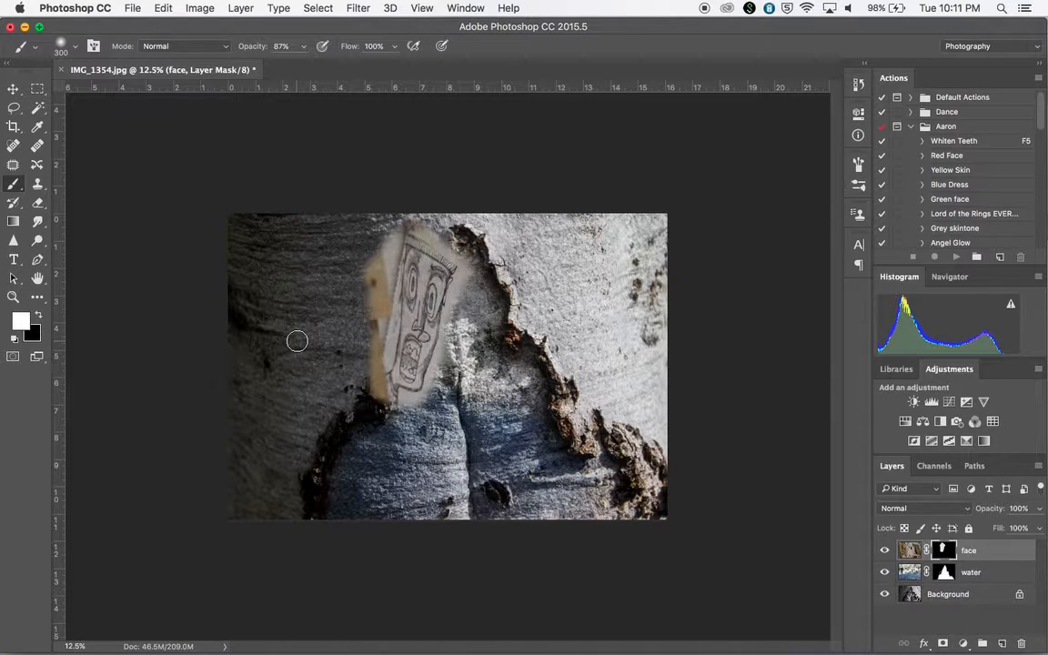
Zoom in on the drawing and paint more of the face layer's mask in white to reveal more of it.
key("super+equal")
key("super+equal")
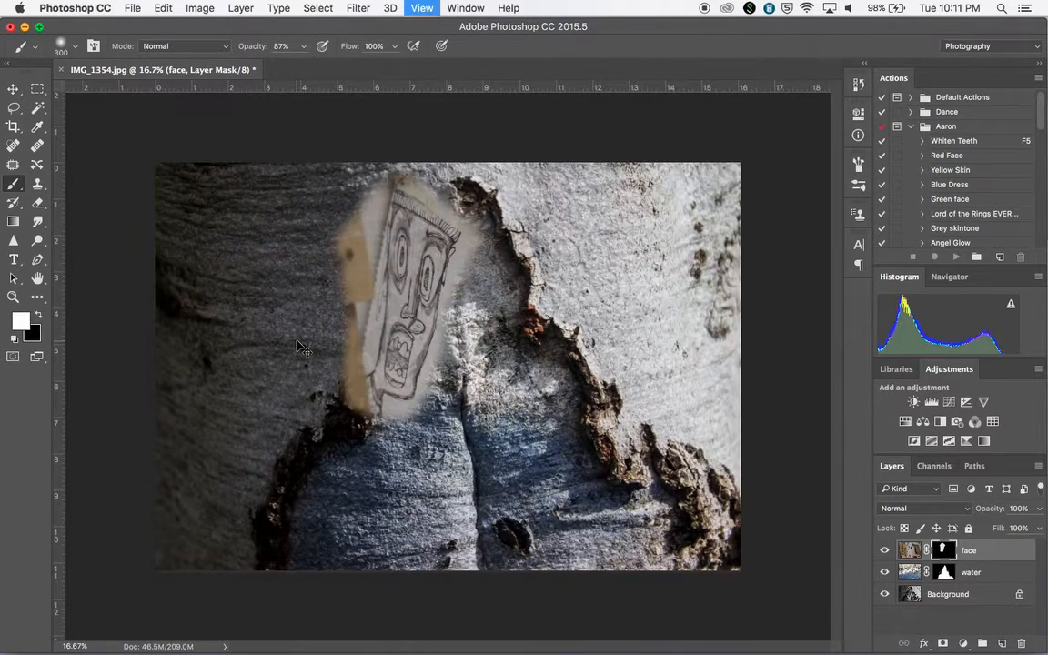
key("super+equal")
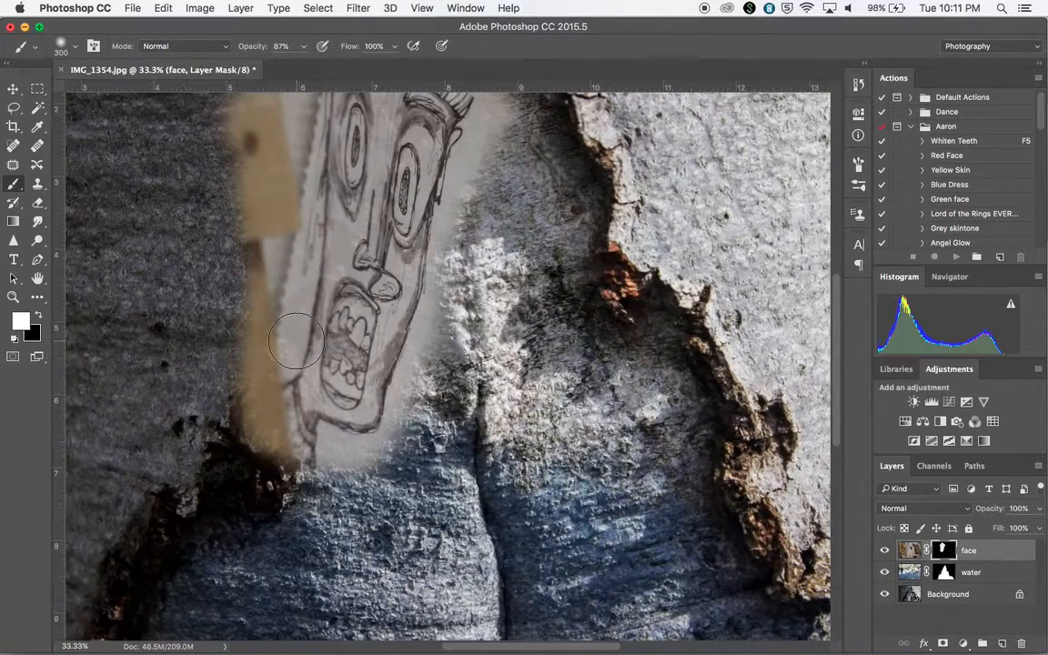
scroll(295, 341, "up", 5)
scroll(295, 341, "left", 2)
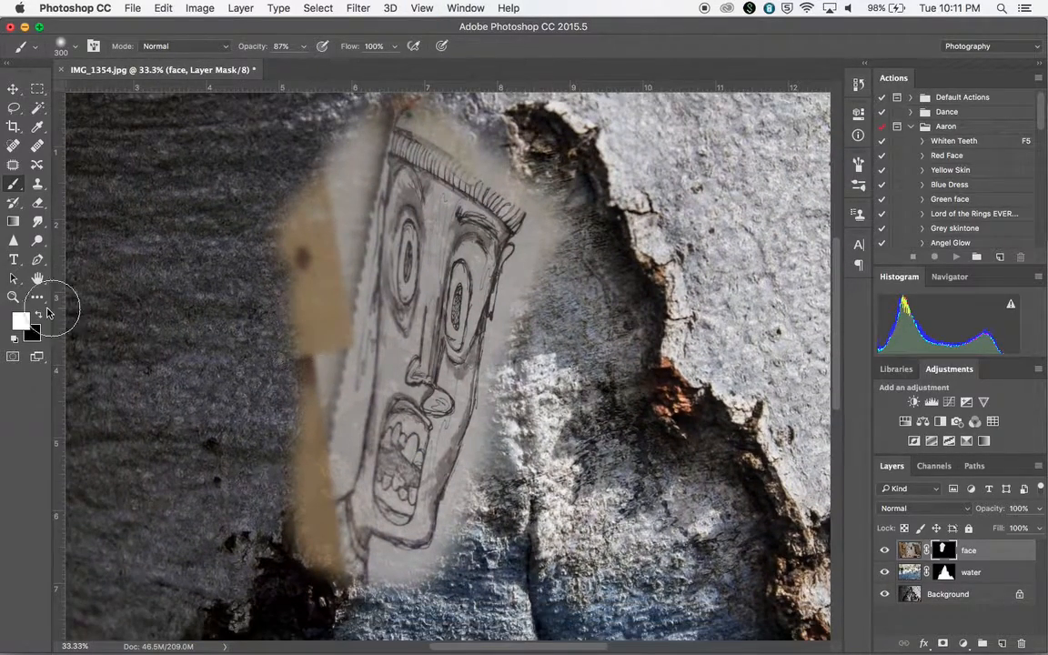
mouse_move(473, 302)
left_mouse_down()
mouse_move(504, 287)
mouse_move(554, 340)
left_mouse_up()
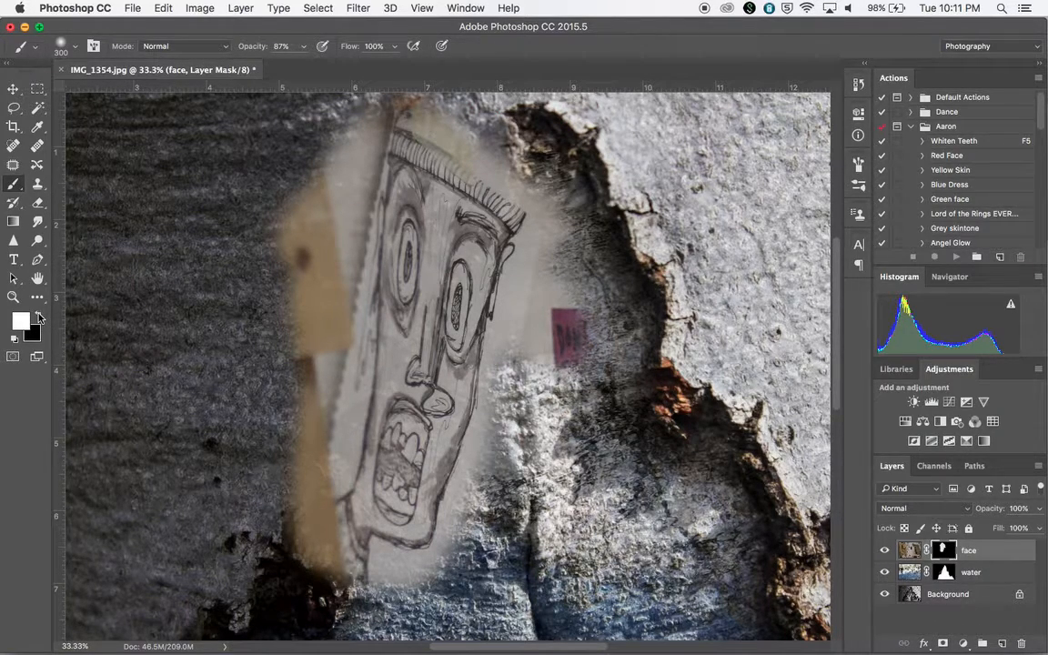
Switch the brush to black, shrink it, and paint the face mask to hide the paper edges around the drawing.
left_click(38, 316)
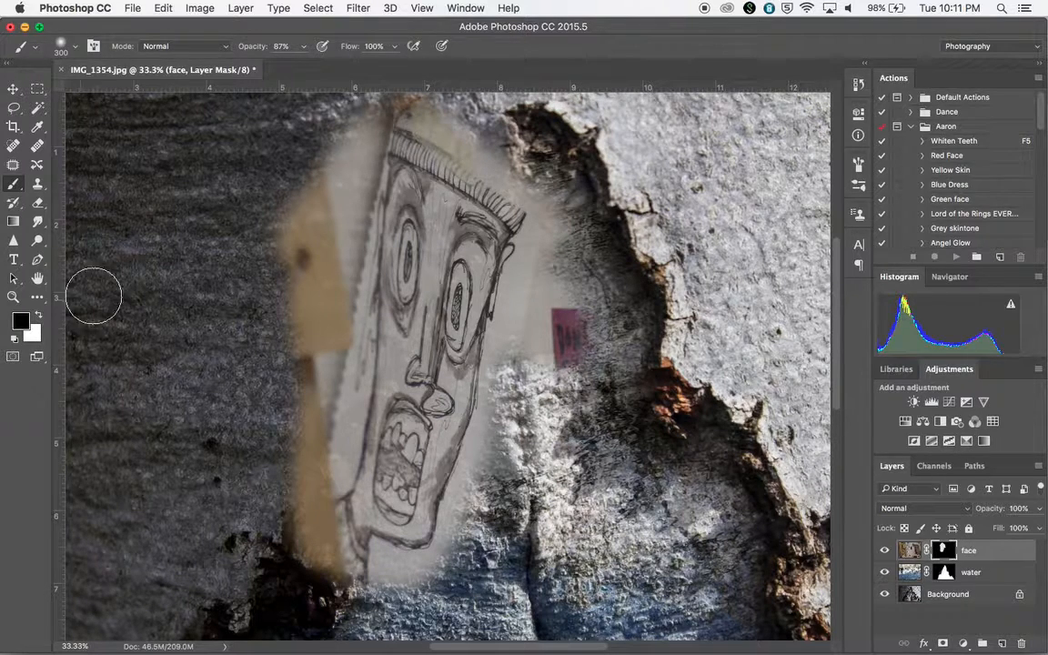
key("bracketleft")
key("bracketleft")
key("bracketleft")
mouse_move(282, 246)
left_mouse_down()
mouse_move(283, 196)
mouse_move(286, 269)
mouse_move(323, 206)
mouse_move(336, 299)
mouse_move(319, 365)
mouse_move(326, 322)
mouse_move(320, 363)
mouse_move(299, 304)
mouse_move(293, 405)
mouse_move(315, 344)
mouse_move(315, 373)
left_mouse_up()
mouse_move(304, 453)
left_mouse_down()
mouse_move(313, 578)
mouse_move(312, 473)
mouse_move(324, 563)
mouse_move(354, 595)
mouse_move(378, 579)
mouse_move(380, 556)
mouse_move(402, 568)
mouse_move(437, 561)
mouse_move(477, 464)
mouse_move(519, 270)
mouse_move(548, 228)
mouse_move(510, 367)
mouse_move(525, 364)
mouse_move(530, 387)
mouse_move(572, 317)
mouse_move(568, 346)
mouse_move(557, 271)
mouse_move(570, 215)
mouse_move(431, 123)
mouse_move(398, 117)
mouse_move(423, 109)
mouse_move(388, 113)
mouse_move(355, 167)
mouse_move(363, 135)
mouse_move(348, 224)
mouse_move(361, 127)
mouse_move(327, 161)
mouse_move(279, 373)
mouse_move(317, 330)
mouse_move(278, 488)
left_mouse_up()
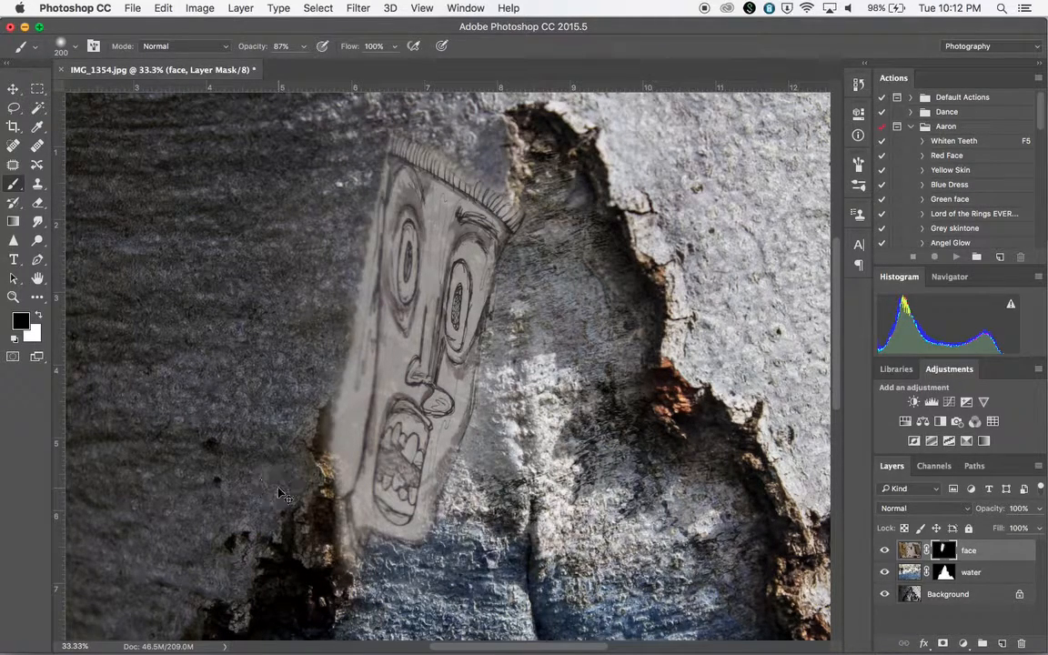
key("super+minus")
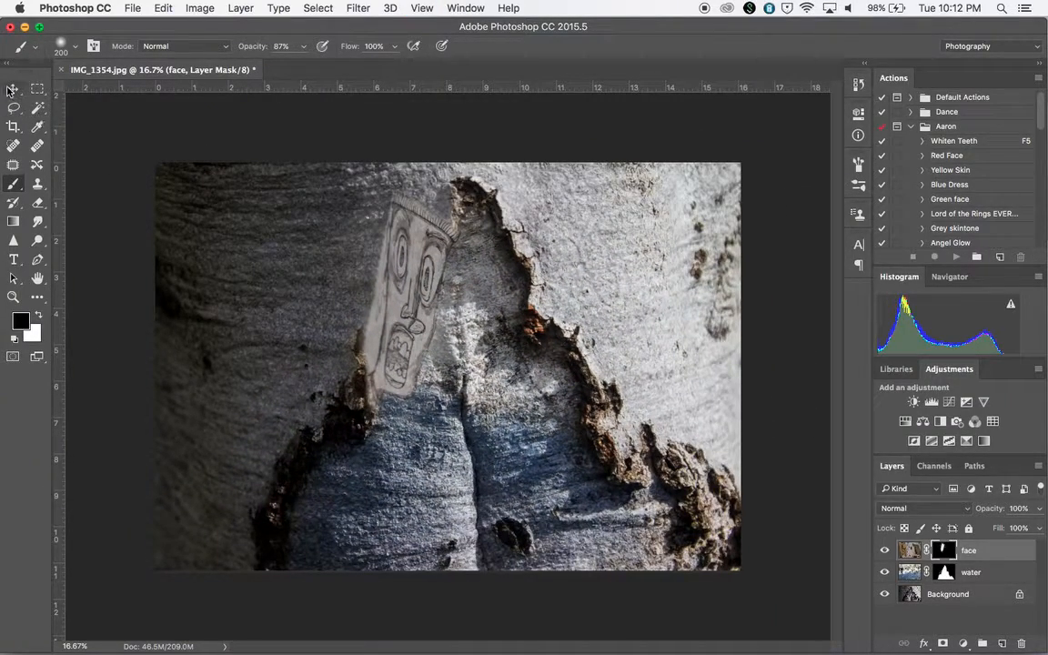
Move the face layer toward the upper left area of the bark.
left_click(13, 88)
mouse_move(393, 239)
left_mouse_down()
mouse_move(318, 228)
mouse_move(278, 291)
left_mouse_up()
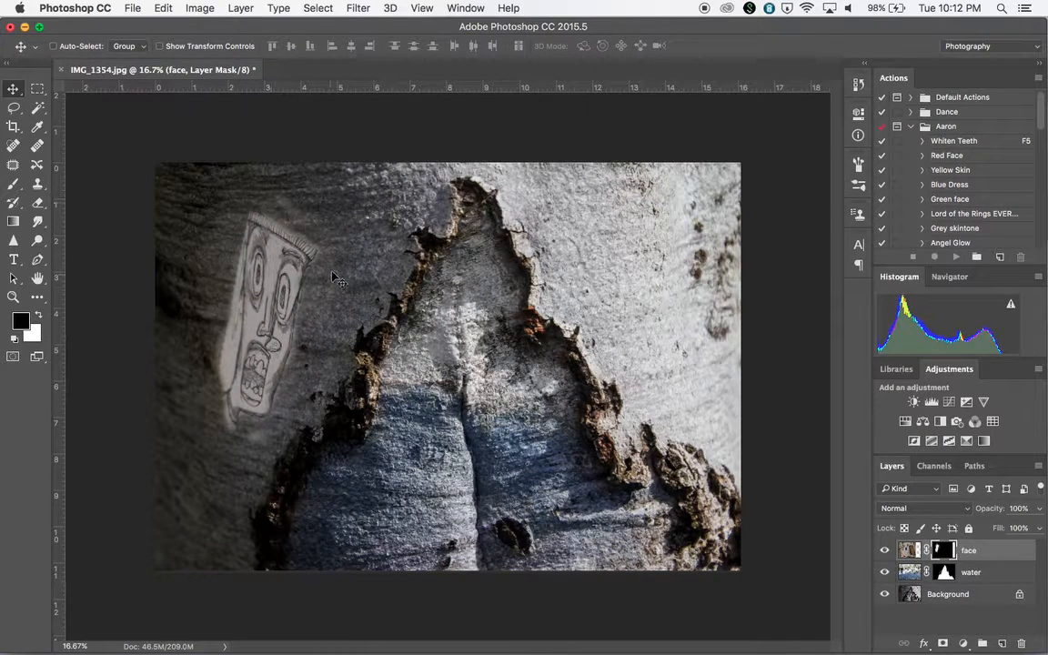
mouse_move(273, 211)
left_mouse_down()
mouse_move(209, 257)
mouse_move(238, 249)
mouse_move(257, 198)
left_mouse_up()
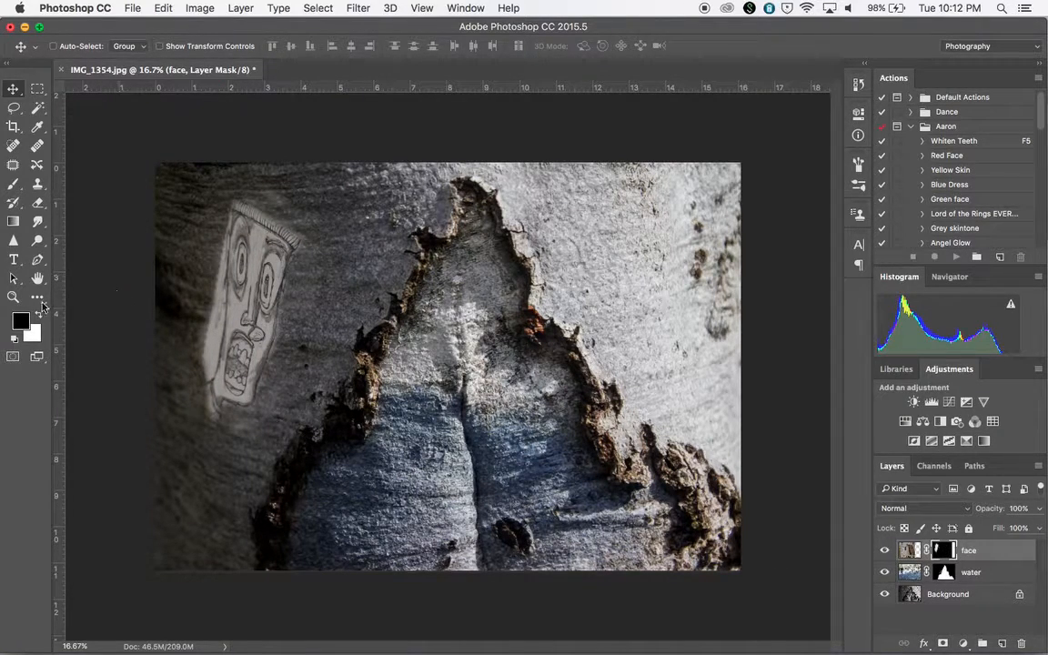
Paint out the drawing's lower corner on the face mask in black and nudge the face layer slightly down.
left_click(14, 185)
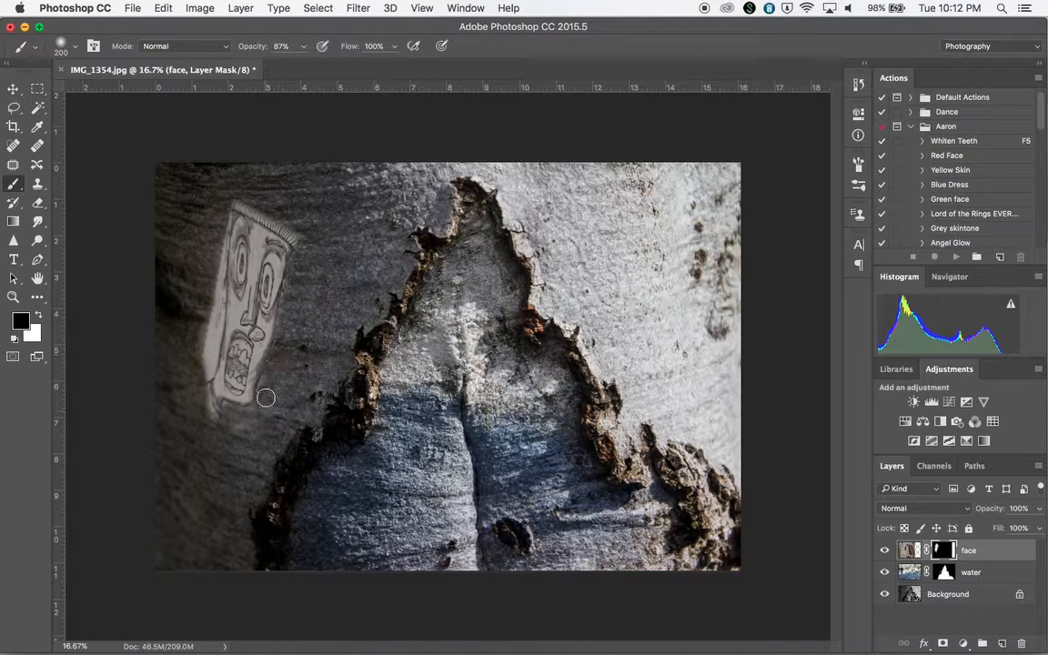
mouse_move(232, 428)
left_mouse_down()
mouse_move(232, 411)
mouse_move(196, 393)
mouse_move(202, 309)
mouse_move(209, 340)
mouse_move(202, 259)
mouse_move(213, 281)
mouse_move(220, 218)
mouse_move(200, 370)
left_mouse_up()
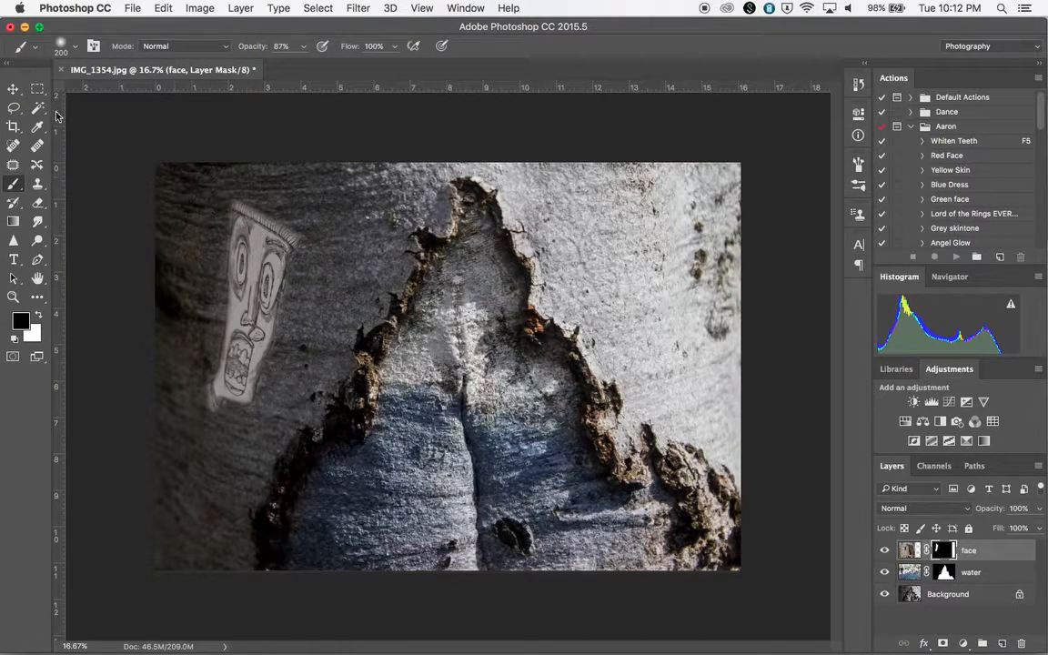
left_click(12, 88)
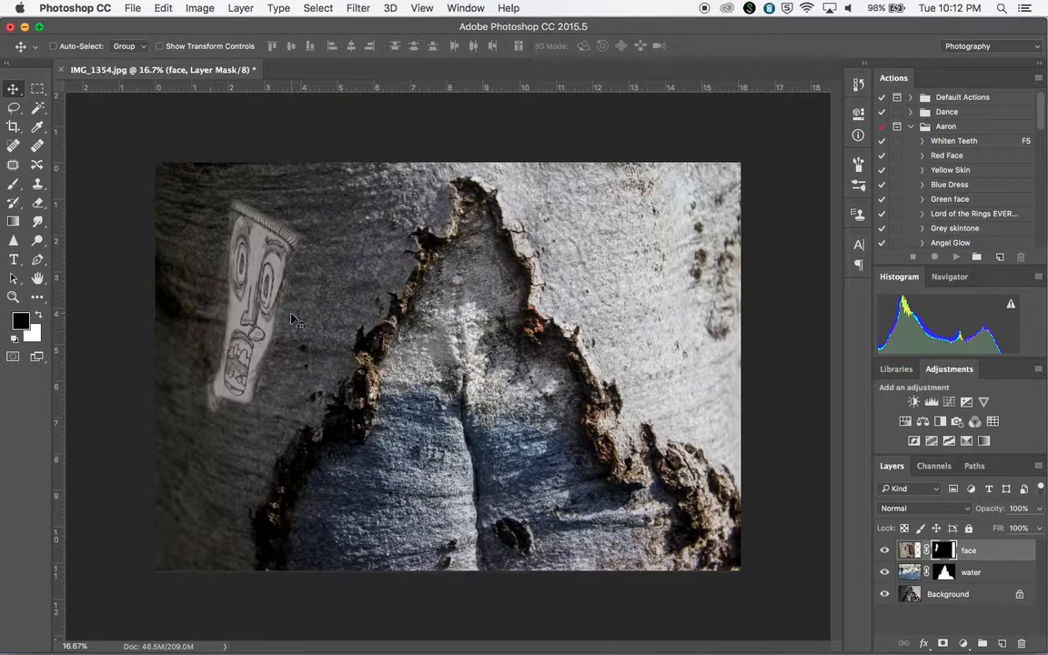
mouse_move(261, 276)
left_mouse_down()
mouse_move(271, 256)
mouse_move(268, 294)
left_mouse_up()
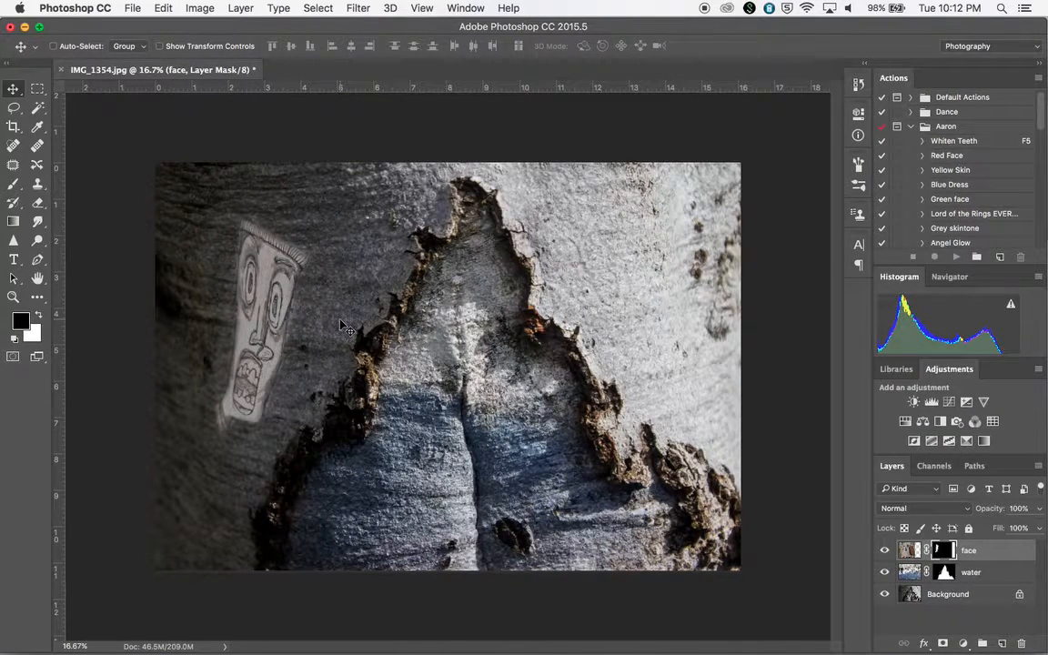
Free transform the face layer, enlarging it to about 192% and rotating it about 9 degrees.
key("super+t")
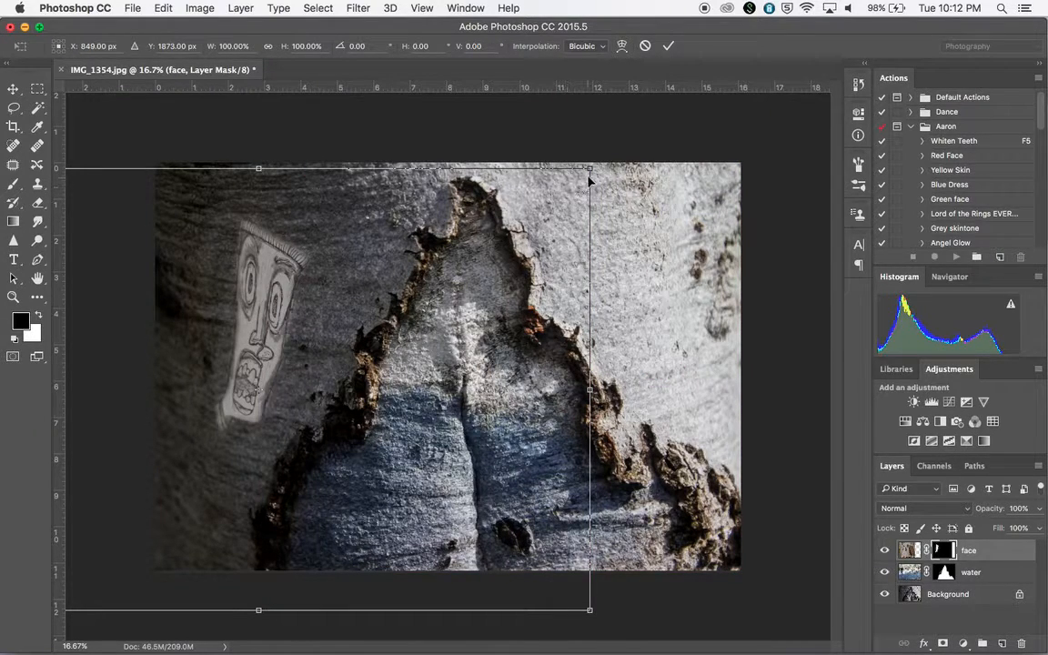
left_click_drag(589, 170, 720, 84)
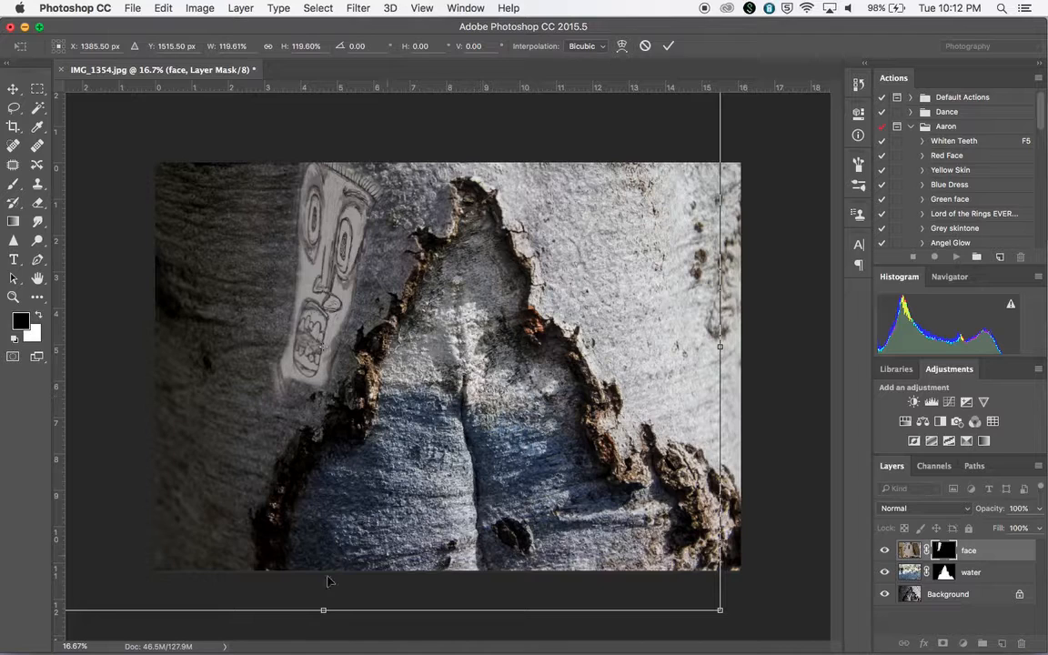
key("super+minus")
key("super+minus")
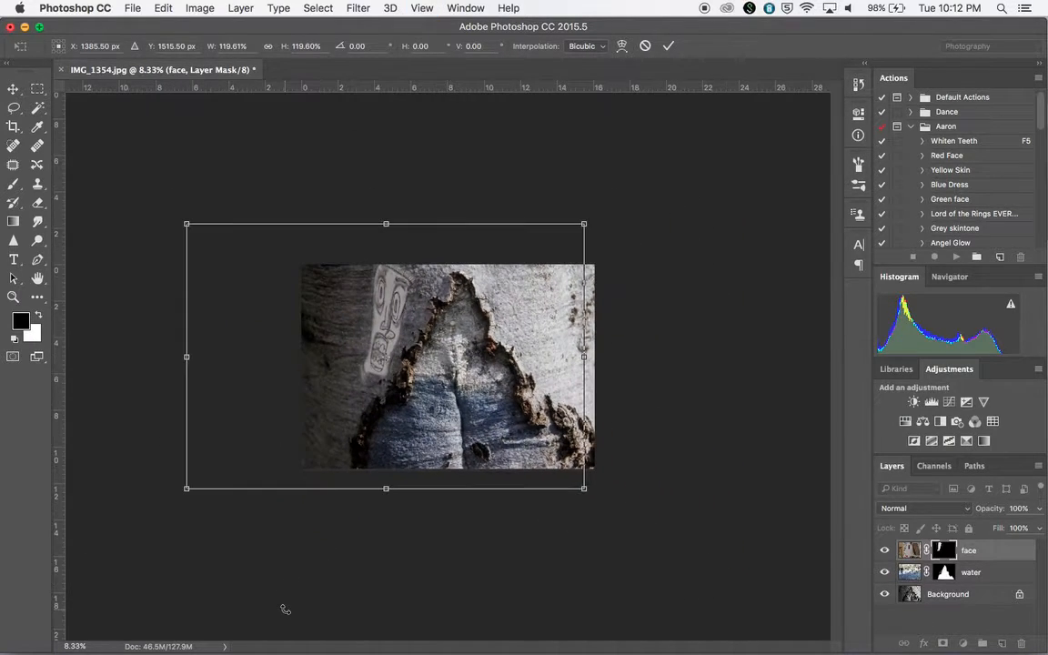
left_click_drag(186, 490, 57, 574)
left_click_drag(589, 215, 695, 141)
left_click_drag(504, 363, 479, 405)
left_click_drag(675, 179, 724, 229)
left_click_drag(550, 411, 543, 409)
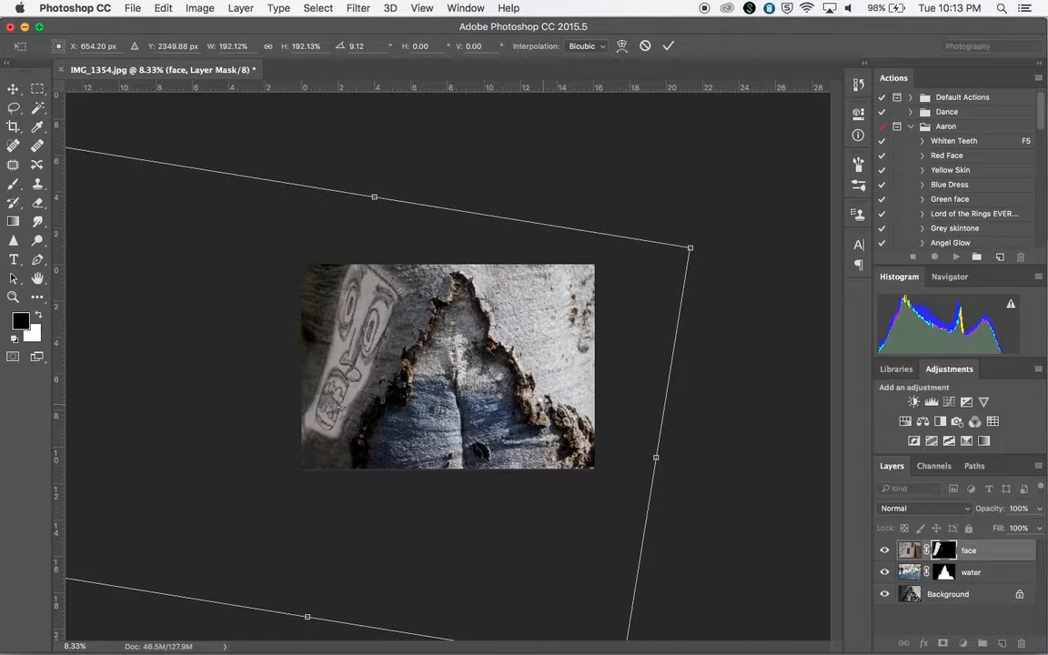
key("Return")
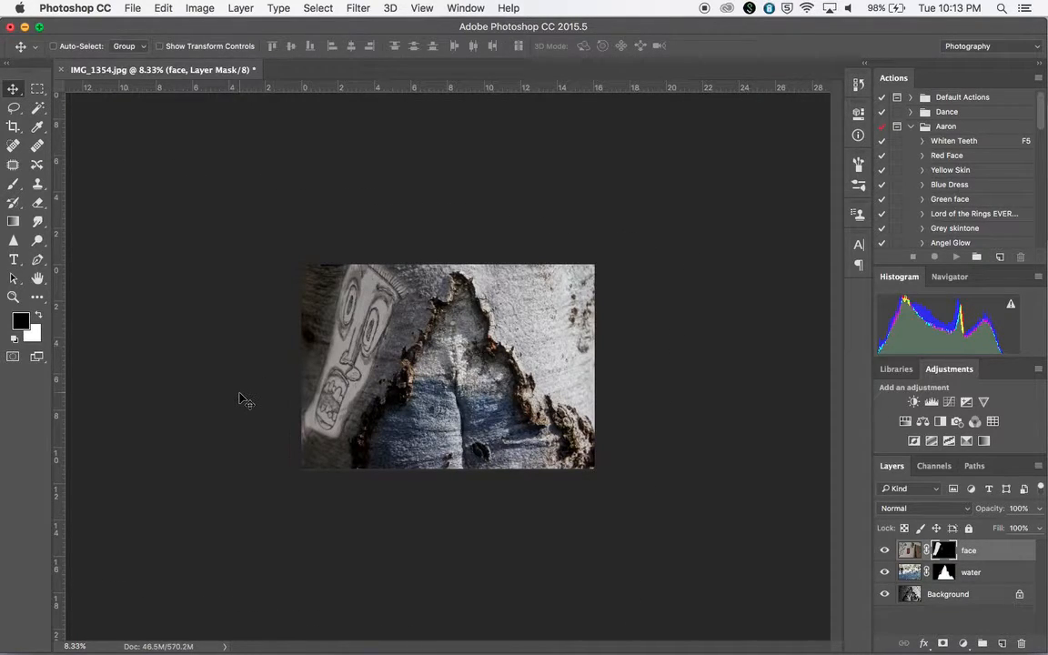
key("super+plus")
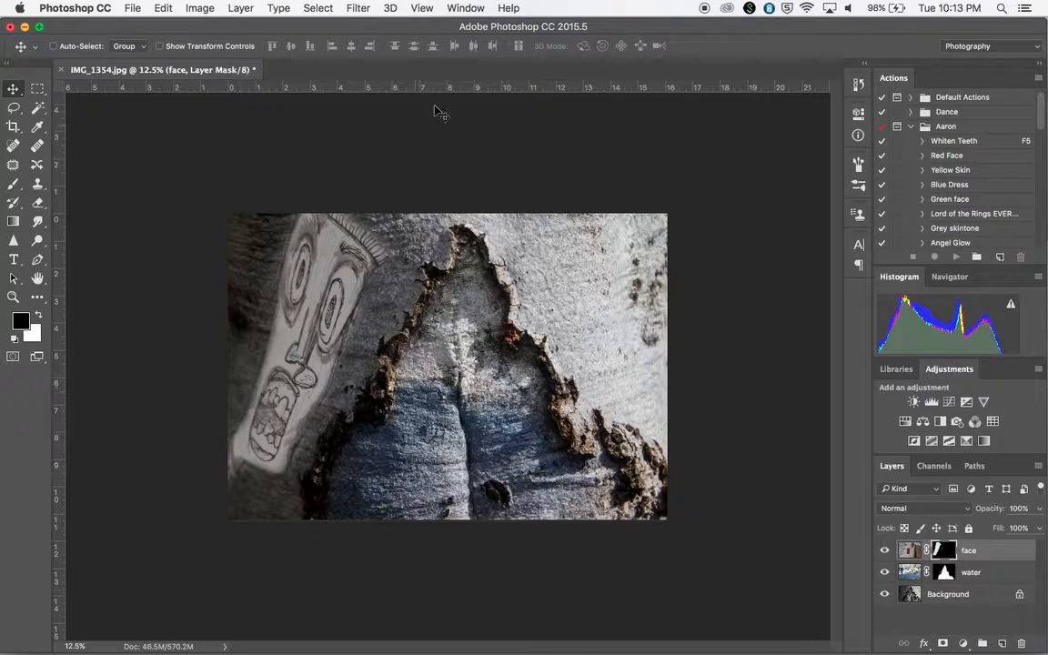
left_click_drag(741, 34, 715, 47)
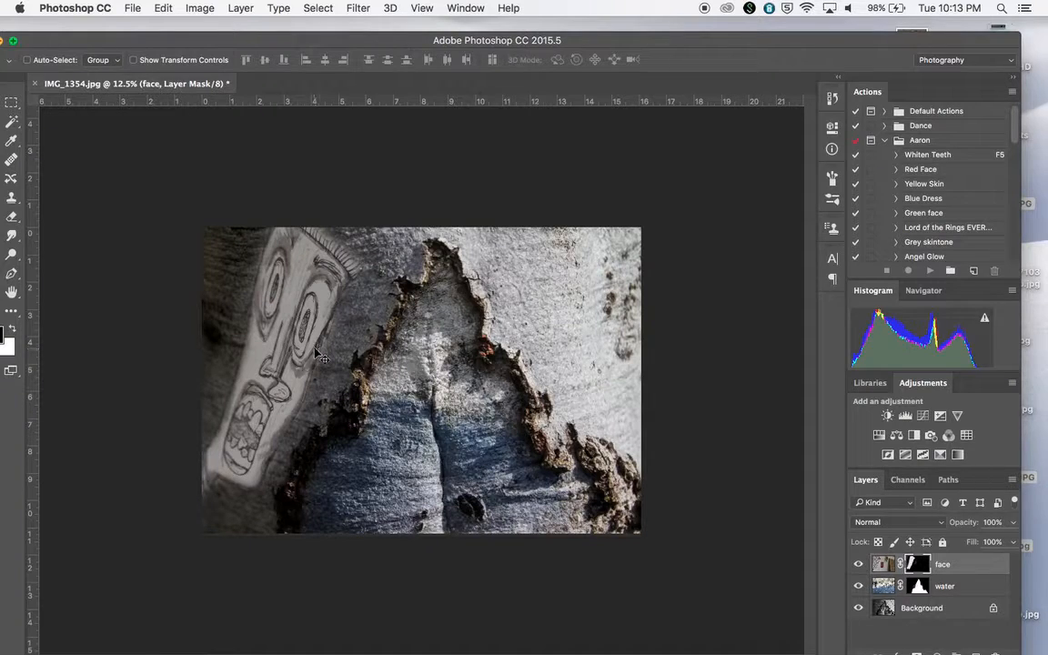
left_click_drag(359, 46, 385, 40)
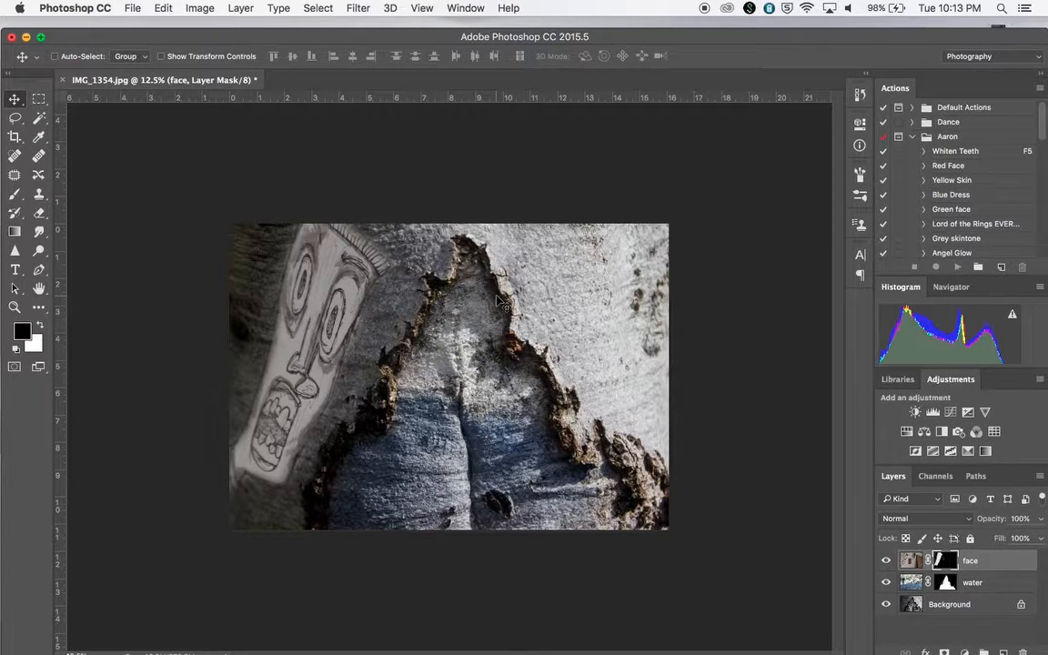
Cycle through the face layer's blend modes, settle on Overlay, and nudge the layer slightly.
key("shift+minus")
key("shift+minus")
key("shift+minus")
key("shift+minus")
key("shift+minus")
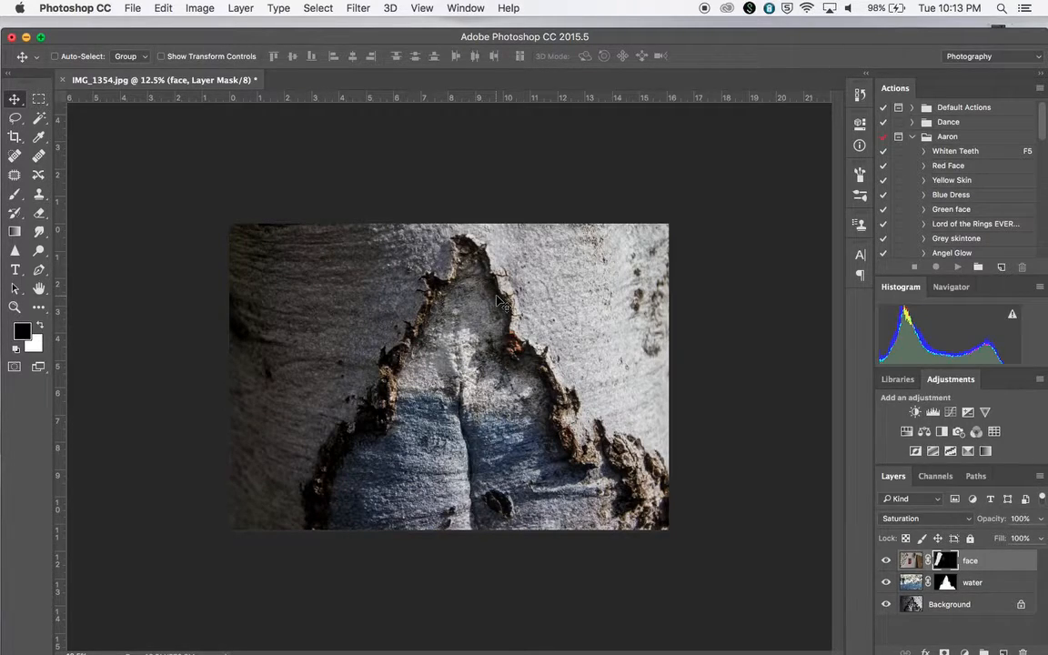
key("shift+minus")
key("shift+minus")
key("shift+minus")
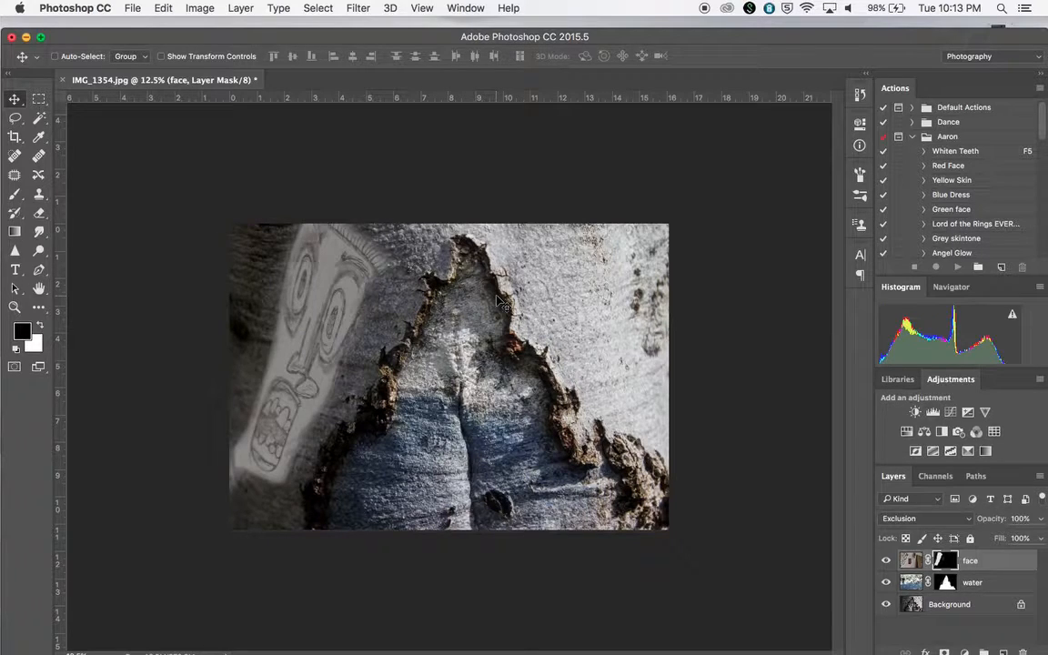
key("shift+minus")
key("shift+minus")
key("shift+minus")
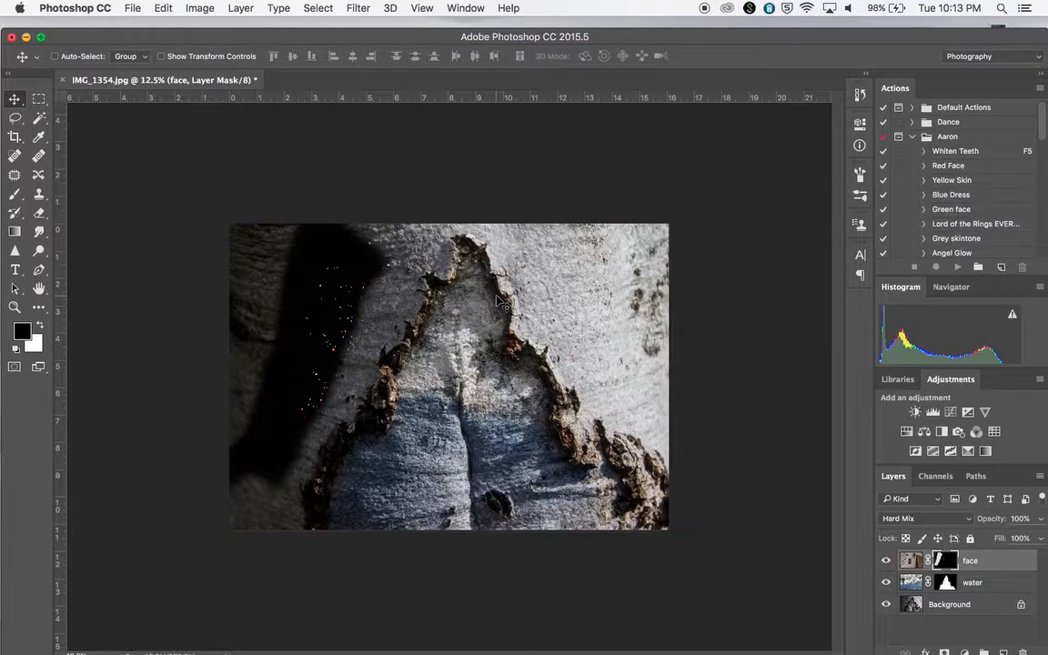
key("shift+minus")
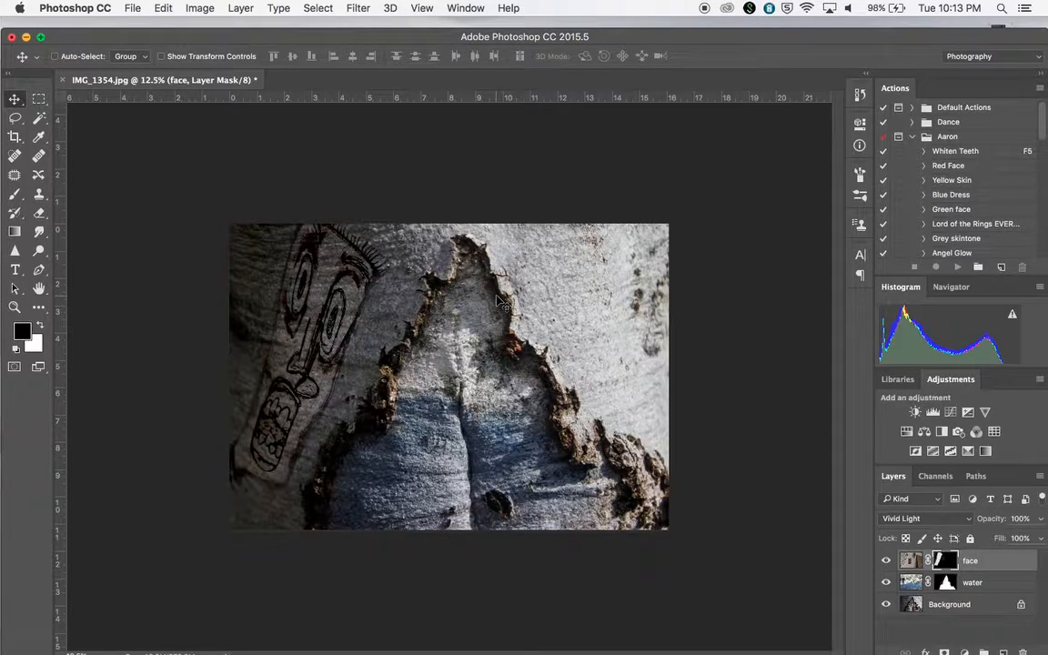
key("shift+minus")
key("shift+minus")
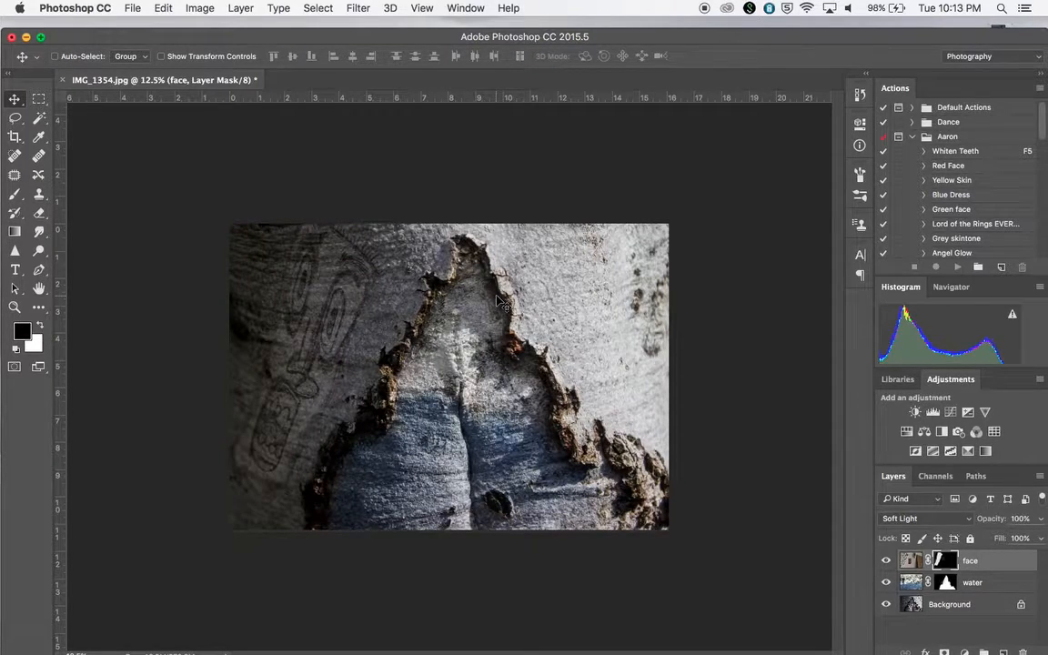
key("shift+minus")
mouse_move(340, 266)
left_mouse_down()
mouse_move(349, 305)
mouse_move(352, 284)
left_mouse_up()
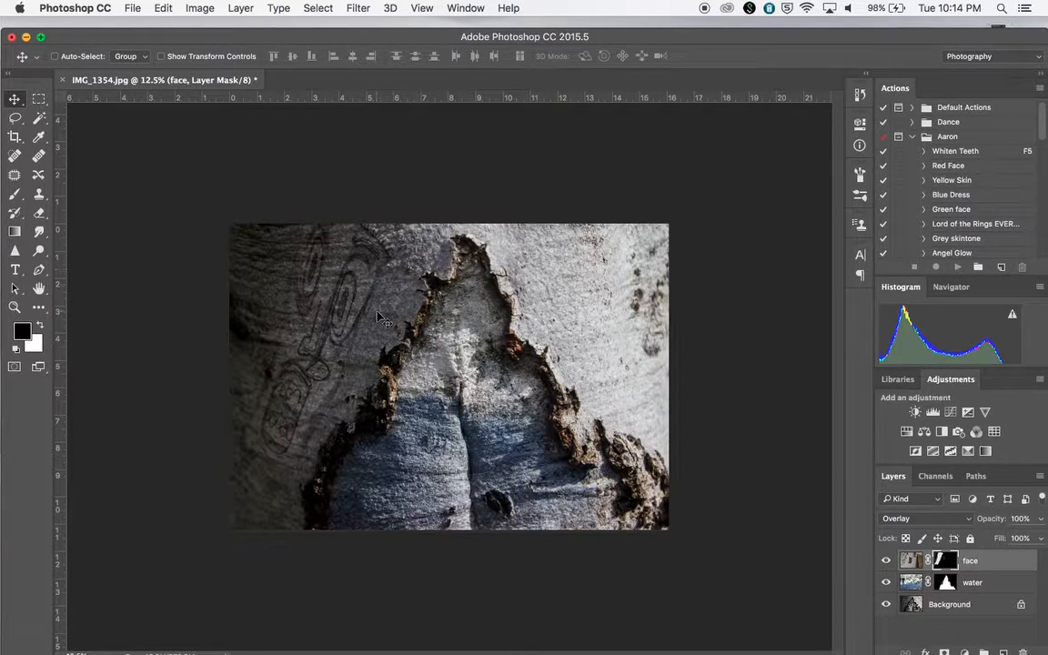
Select the water layer and set up the Brush tool with a black foreground at 100% opacity.
key("super+minus")
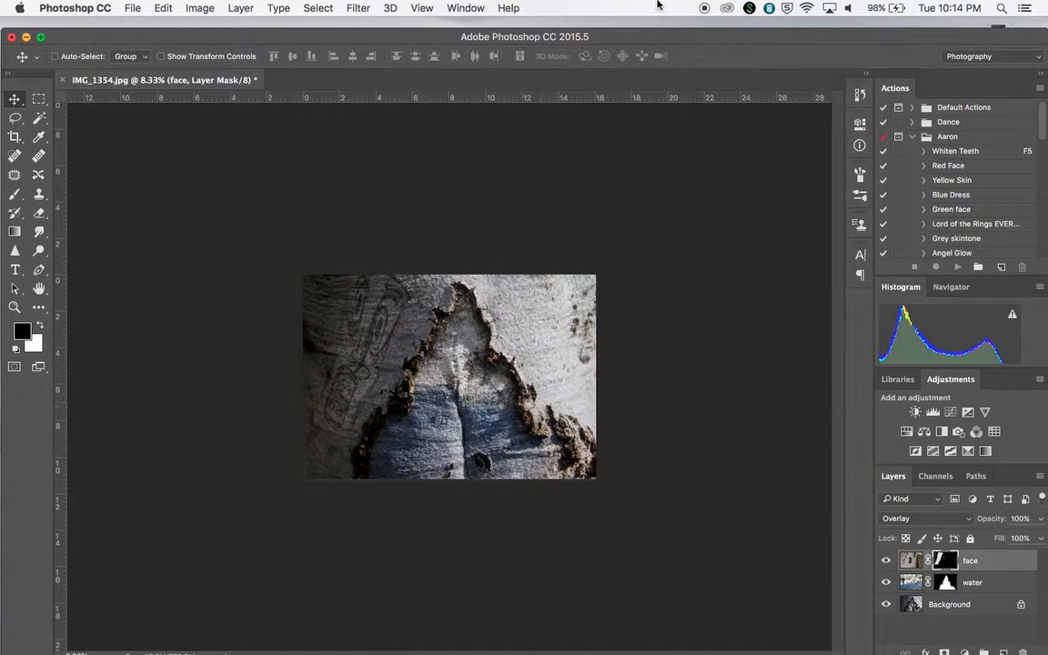
left_click_drag(681, 43, 658, 38)
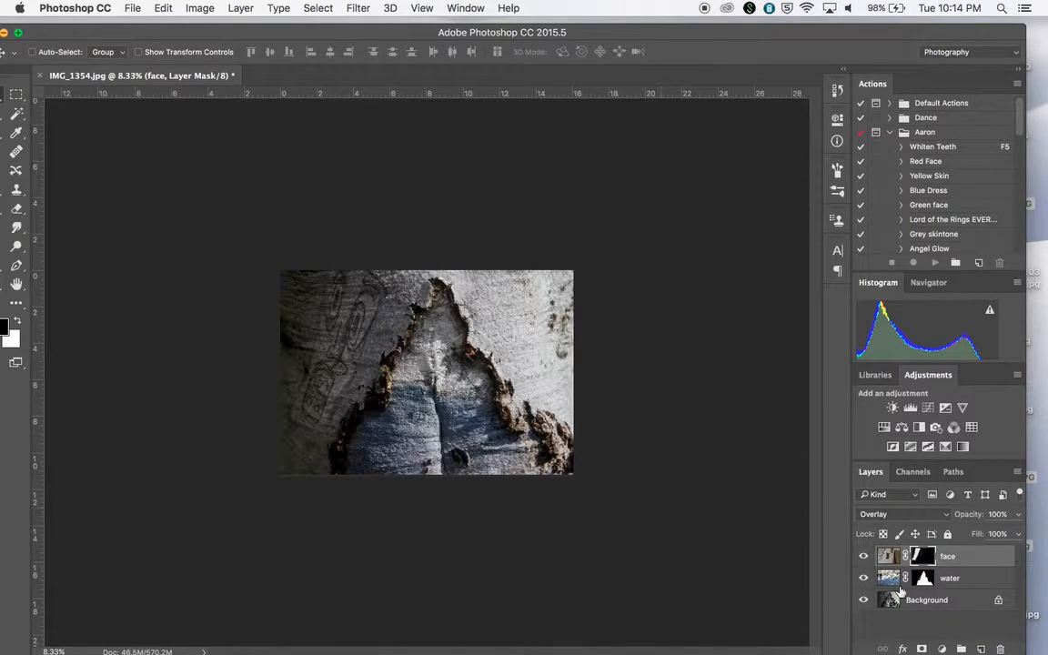
left_click(949, 583)
left_click(888, 556)
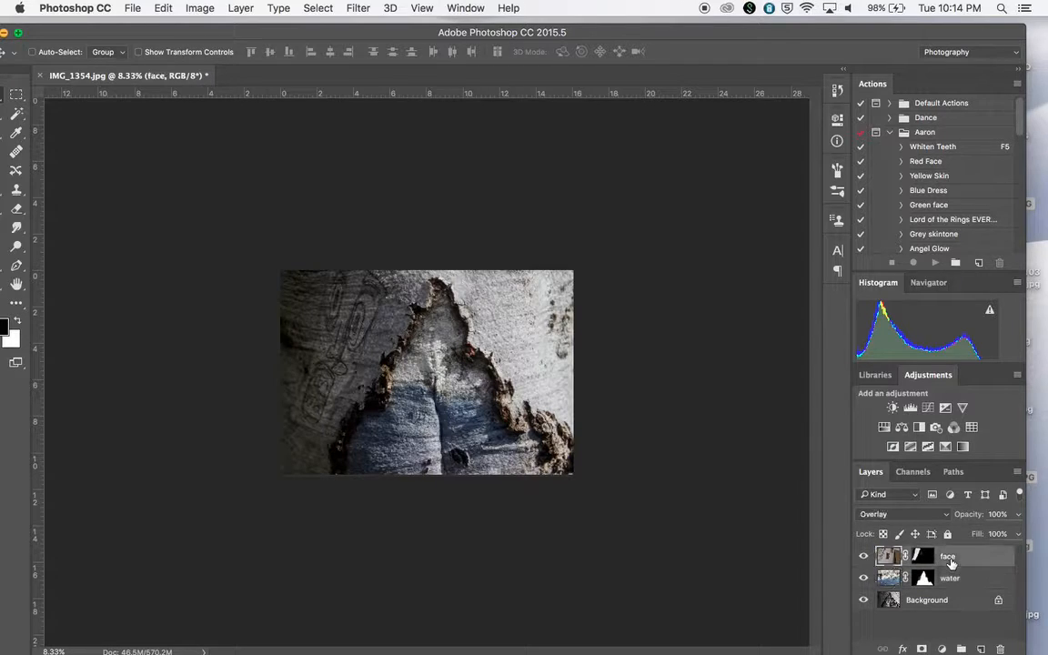
left_click(951, 582)
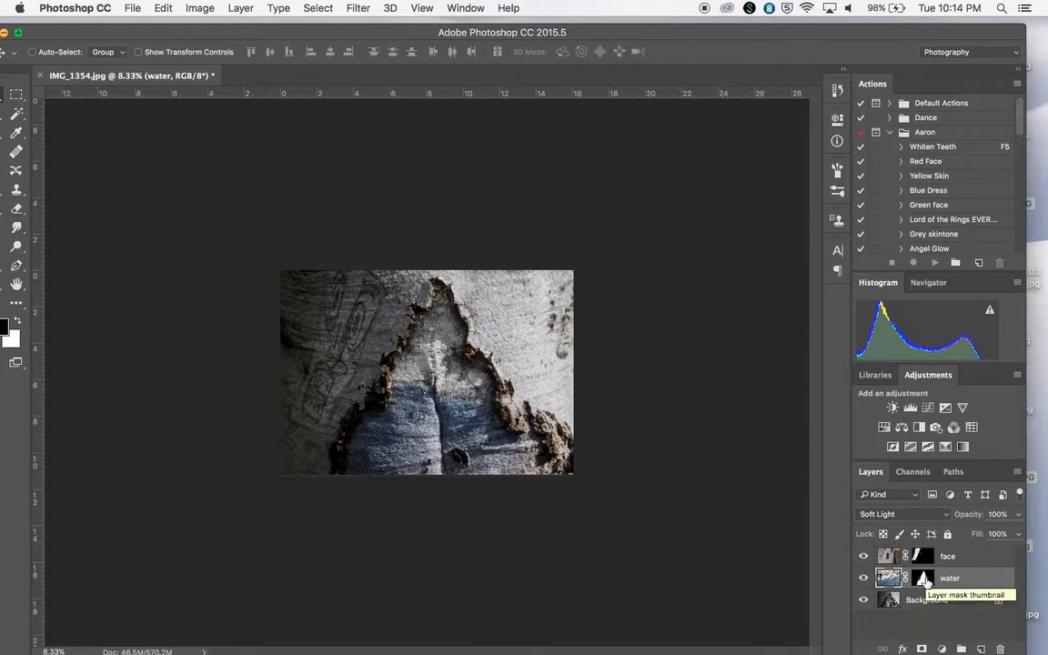
left_click_drag(672, 35, 688, 38)
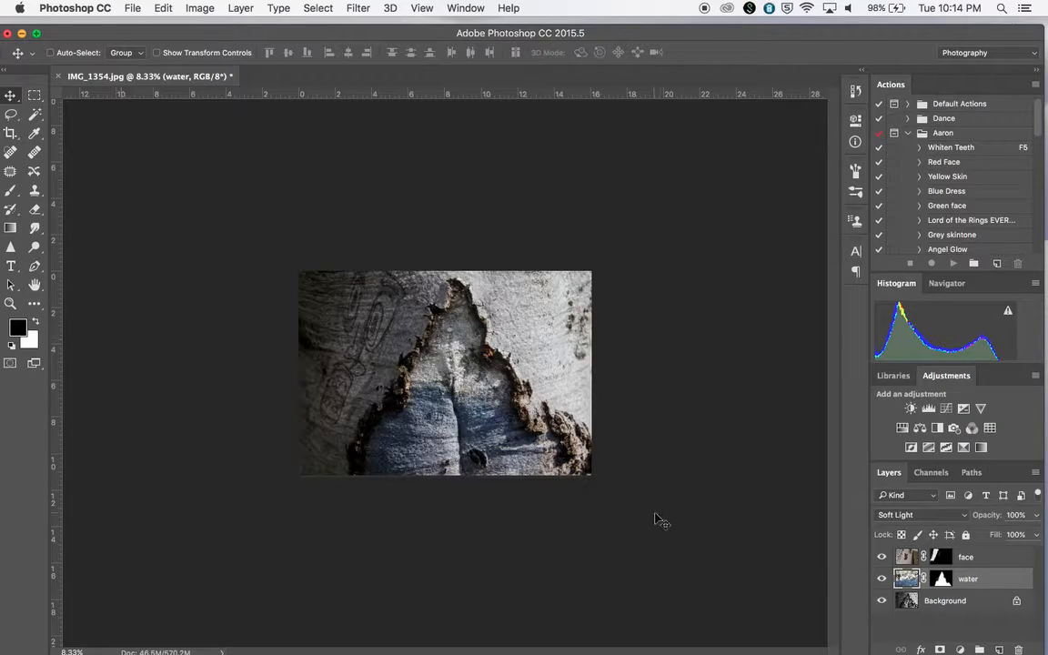
left_click(35, 321)
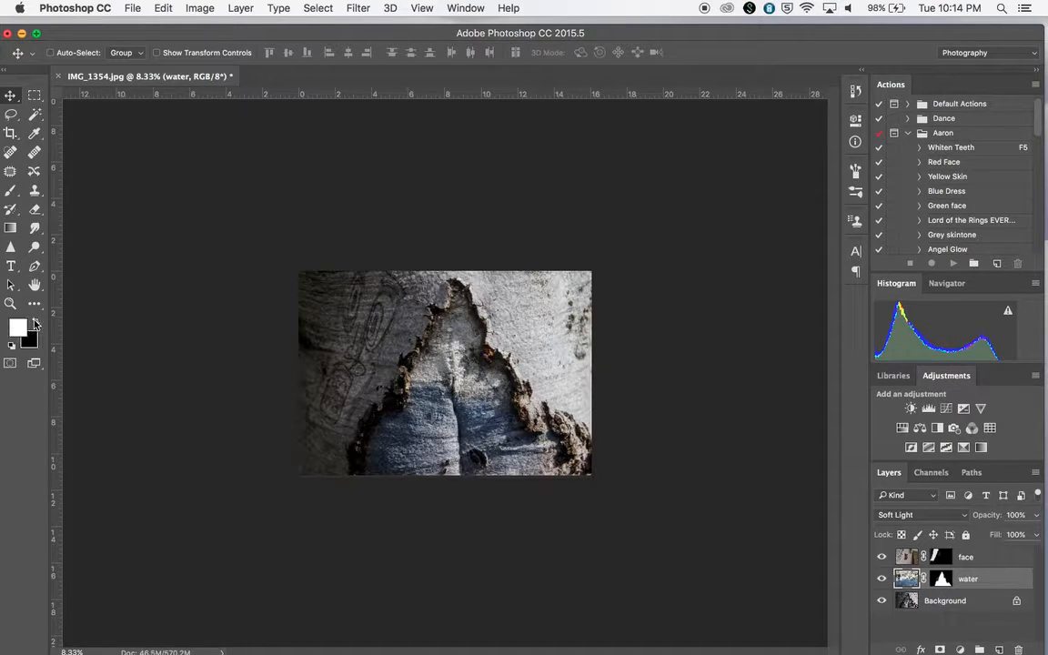
left_click(10, 190)
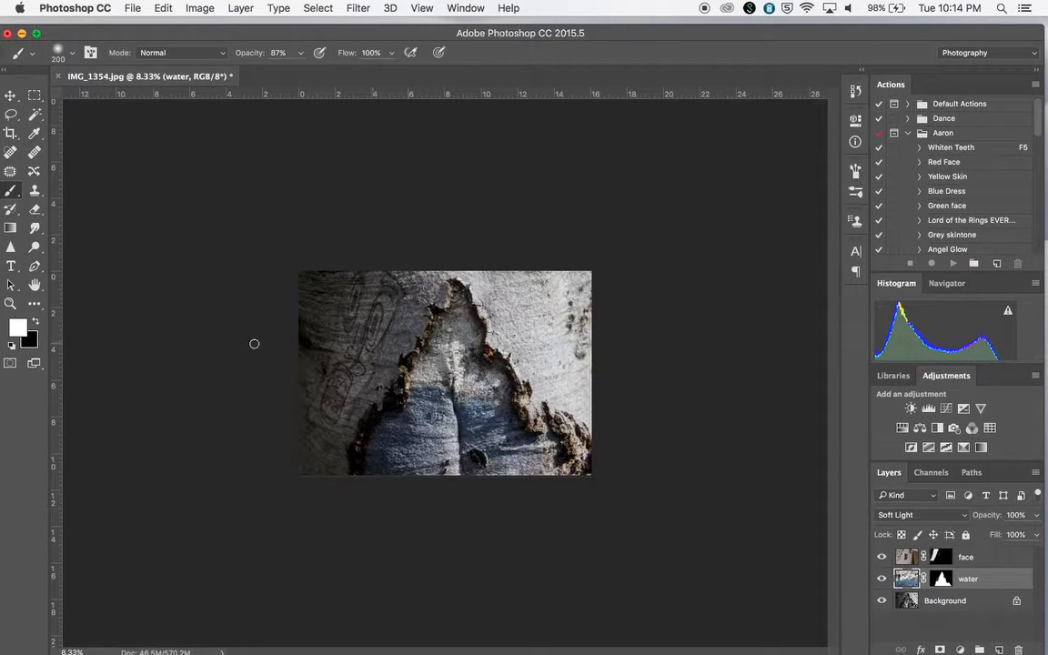
left_click(36, 319)
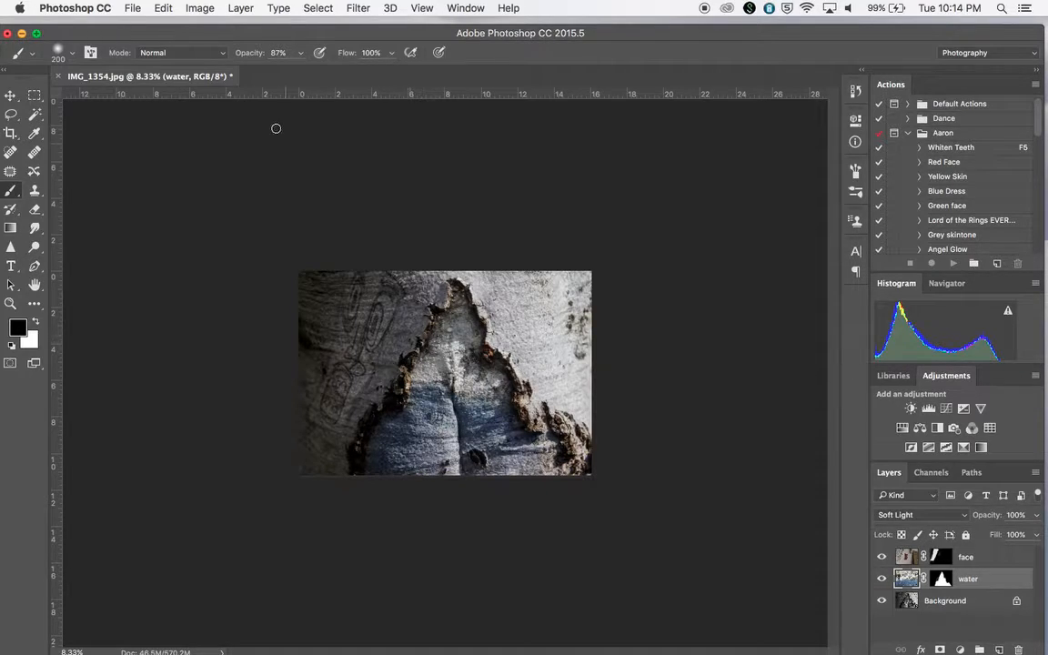
left_click(303, 54)
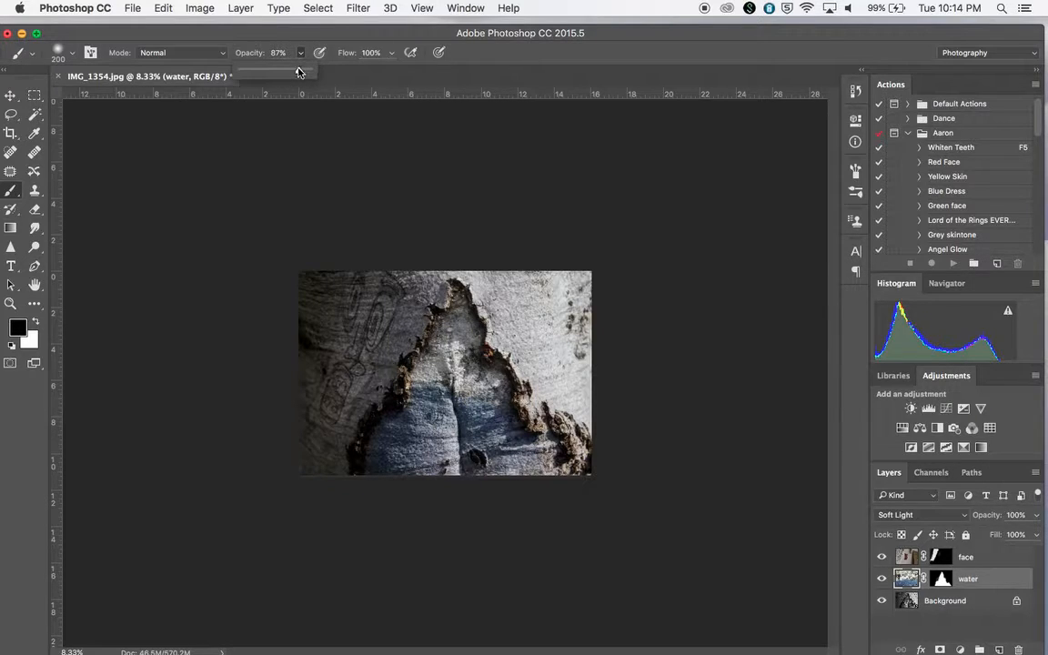
left_click_drag(300, 72, 254, 69)
left_click_drag(255, 73, 322, 84)
Resize the brush to 900 px and merge all visible layers into one.
key("bracketright")
key("bracketright")
key("bracketright")
key("bracketright")
key("bracketright")
key("bracketleft")
key("bracketleft")
key("bracketright")
key("bracketright")
key("bracketright")
key("bracketright")
key("bracketright")
key("bracketright")
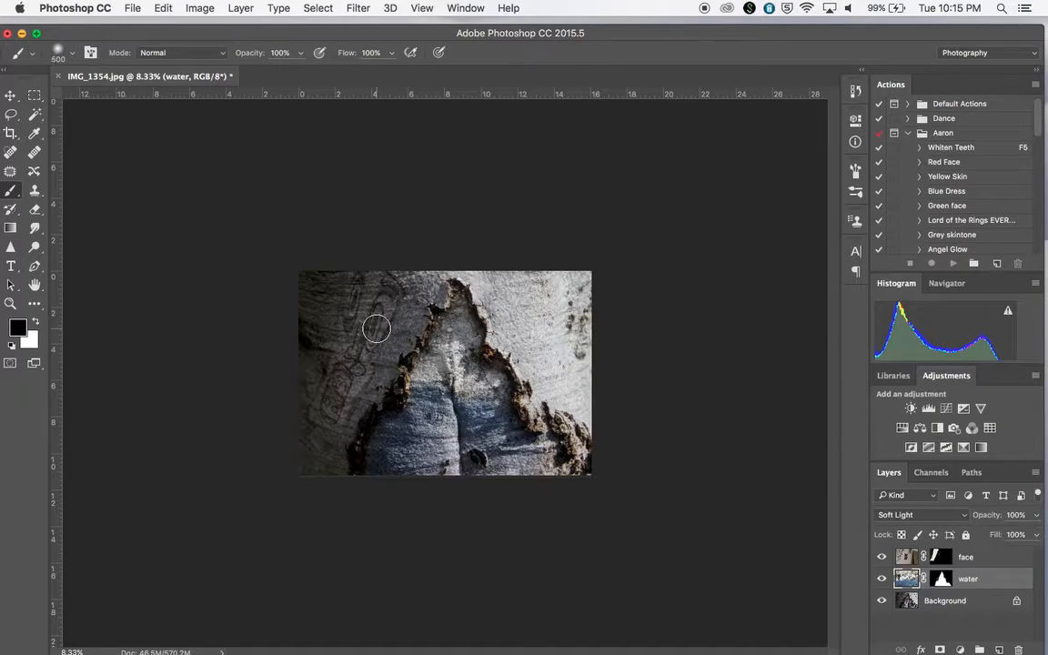
key("bracketleft")
key("bracketleft")
key("bracketright")
key("bracketright")
key("bracketright")
key("bracketright")
key("bracketright")
key("bracketright")
key("bracketright")
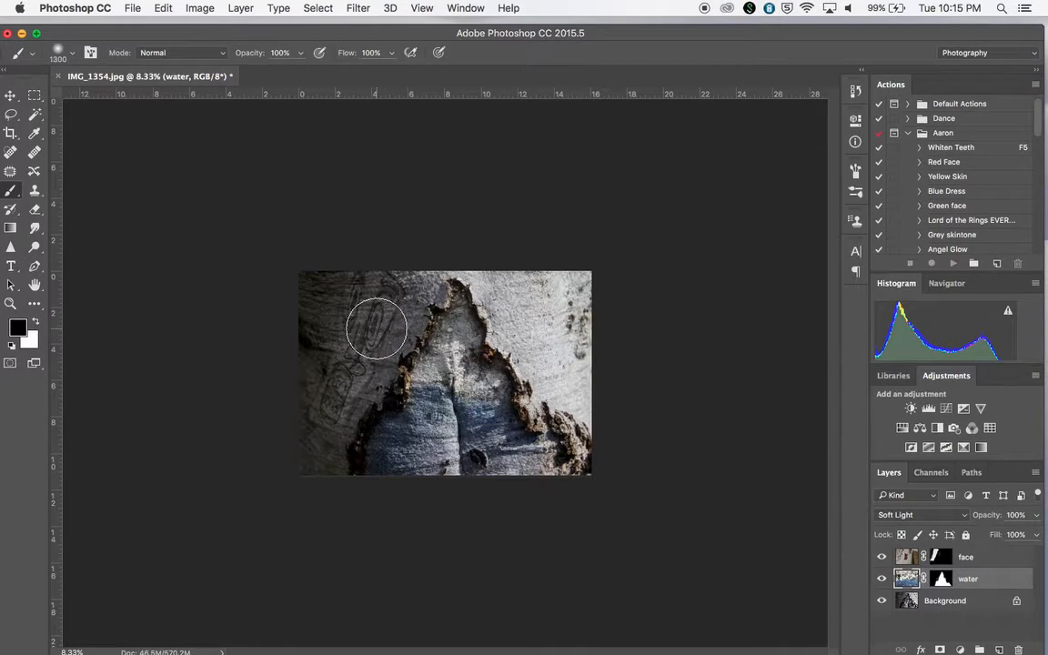
key("bracketleft")
key("bracketleft")
key("bracketleft")
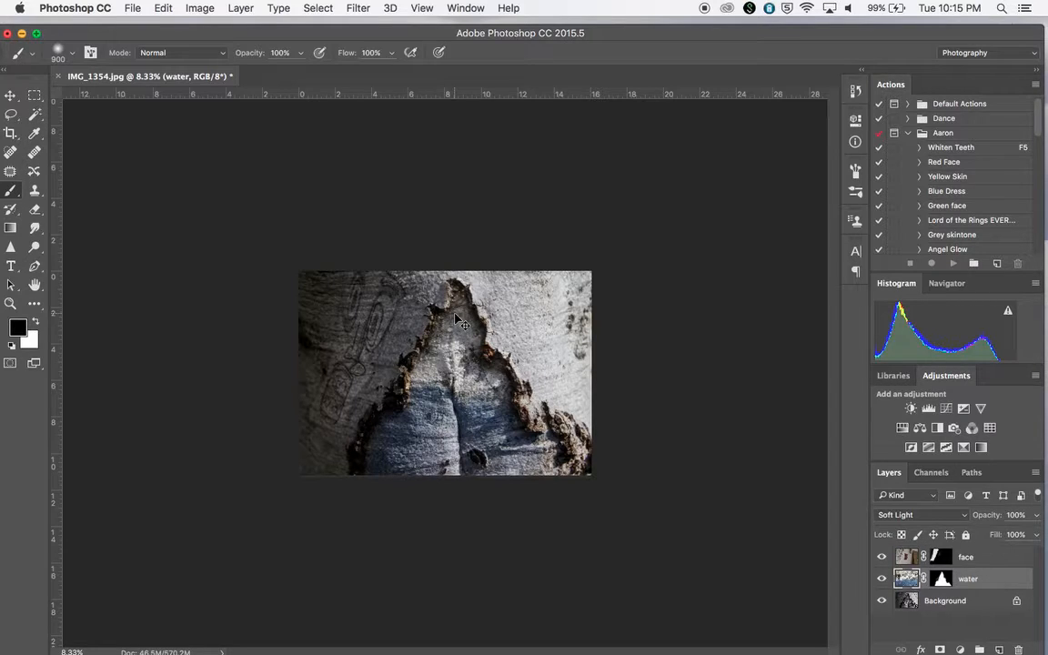
key("super+shift+e")
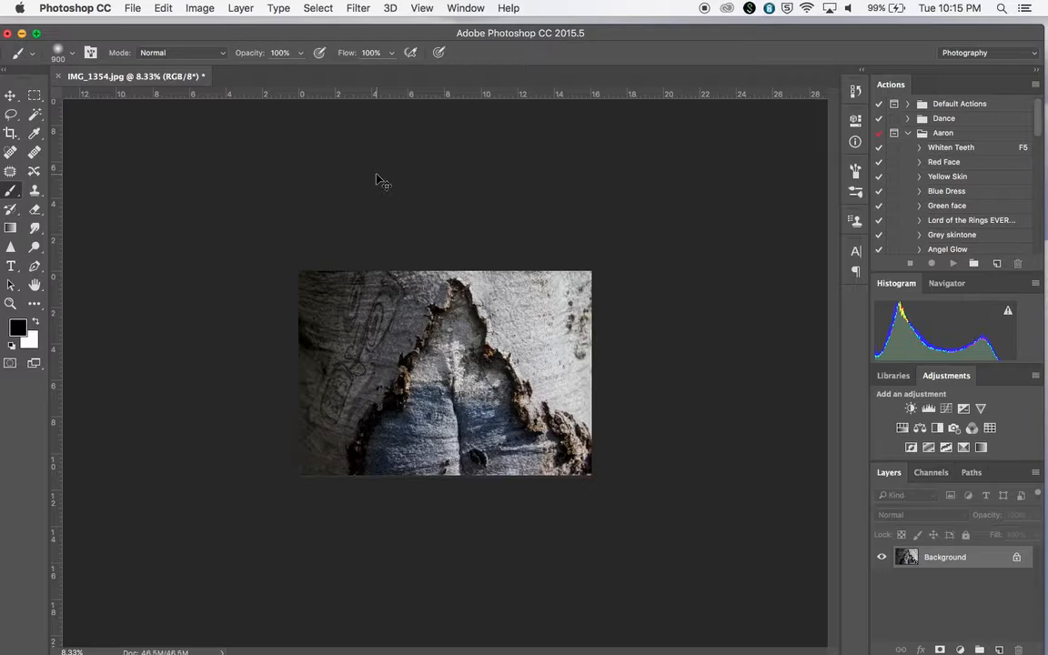
left_click(133, 8)
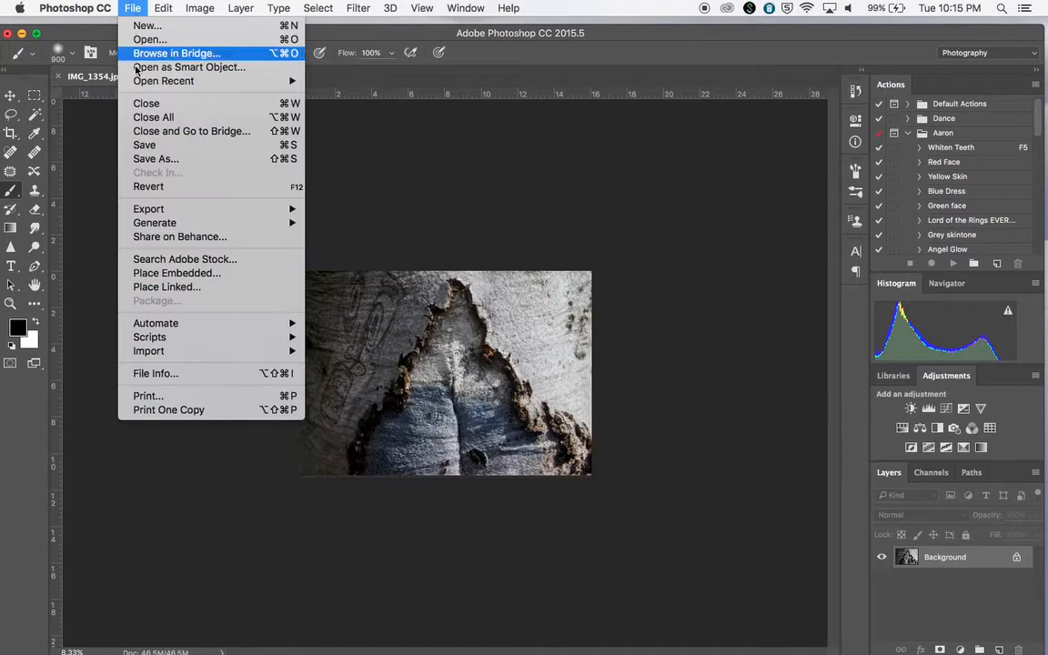
left_click(172, 162)
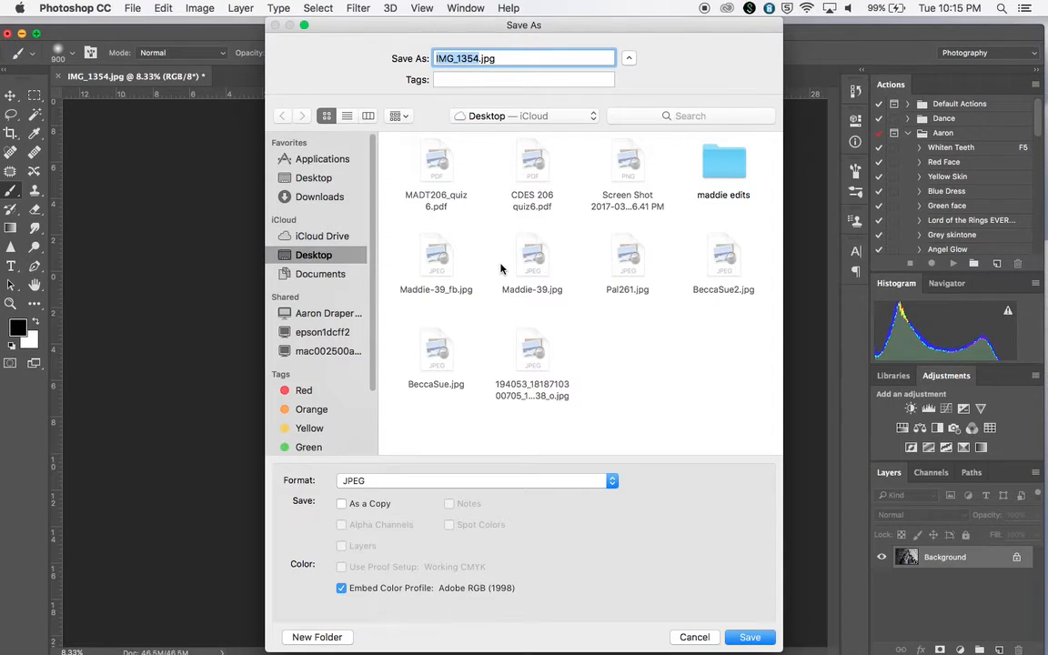
type("MADT")
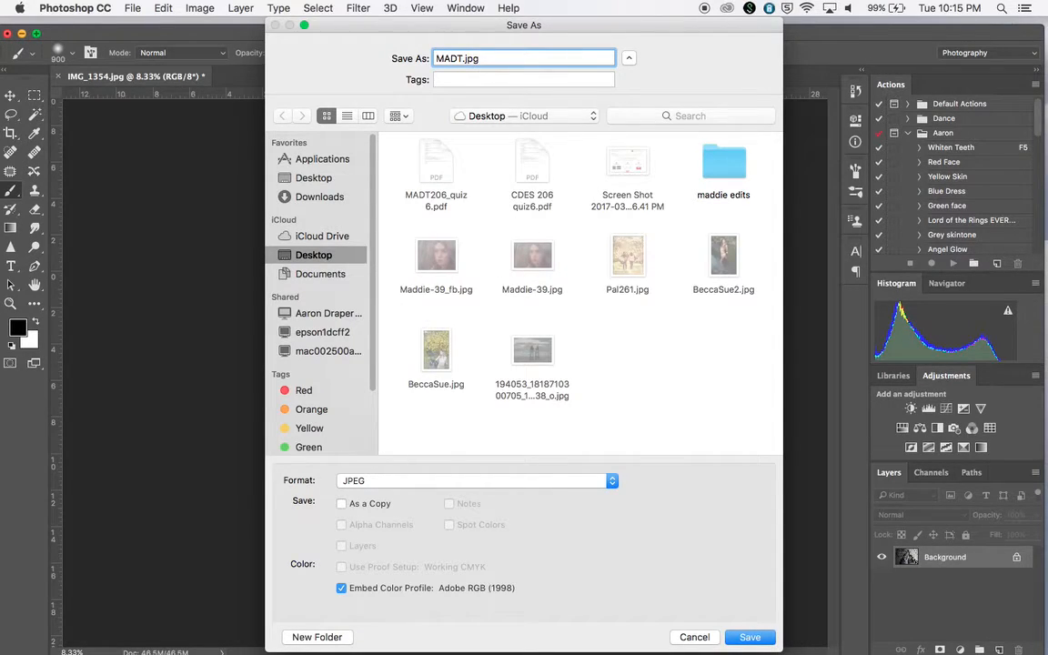
type("206")
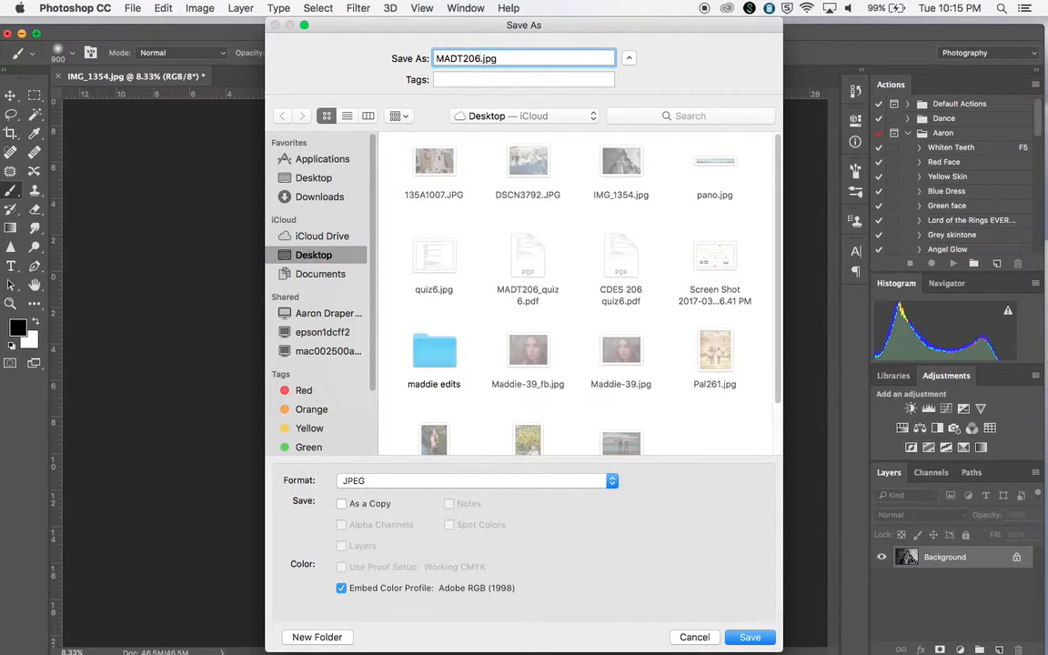
type("_mashup_Draper")
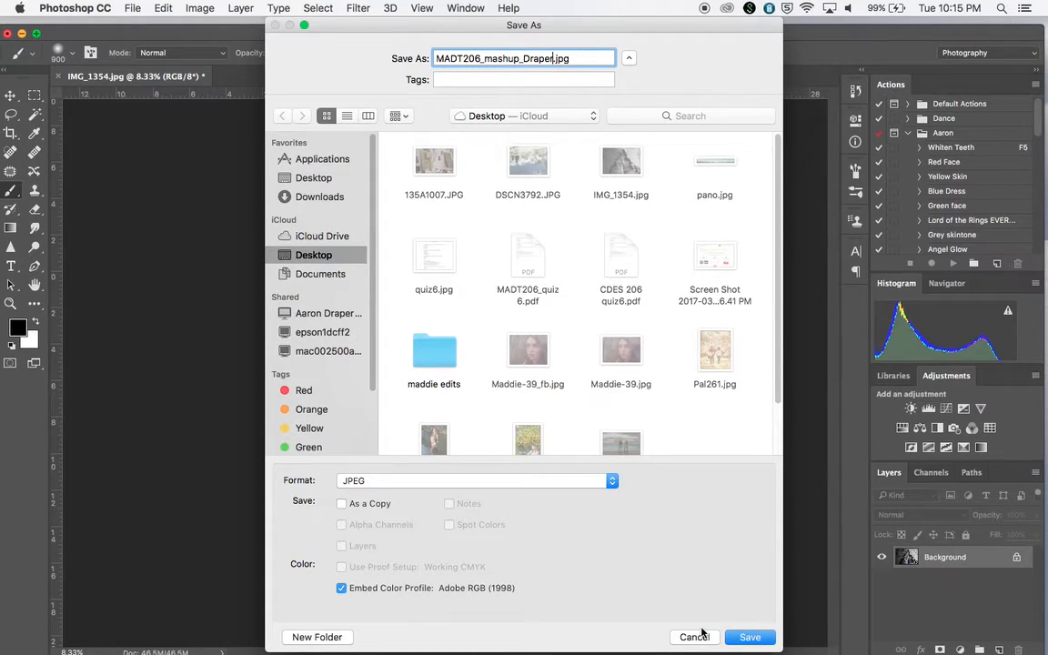
left_click(695, 637)
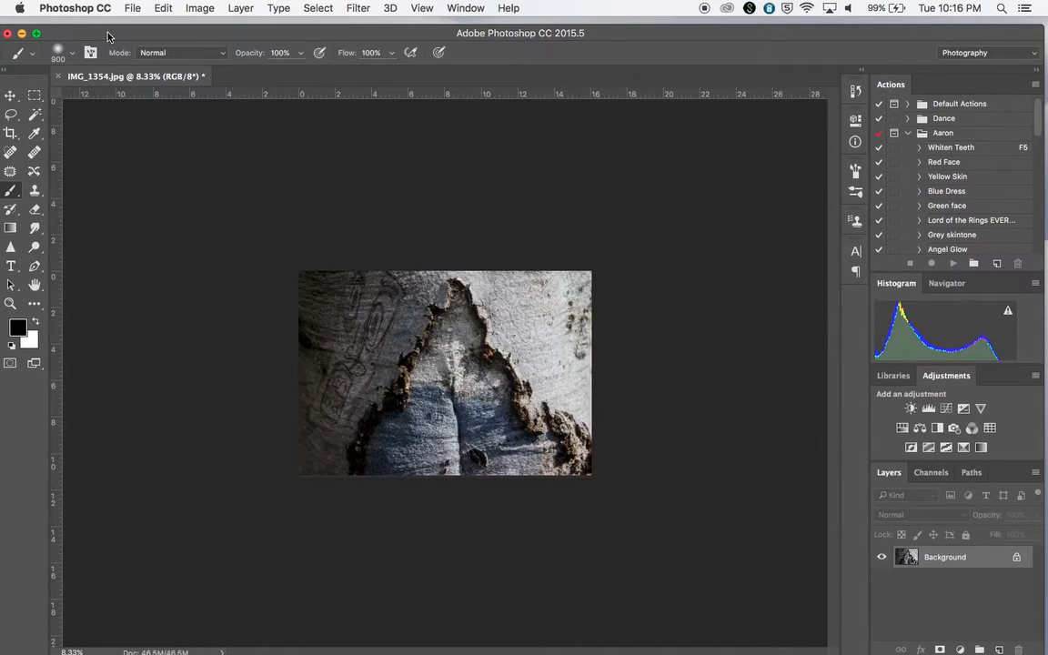
left_click_drag(107, 37, 125, 83)
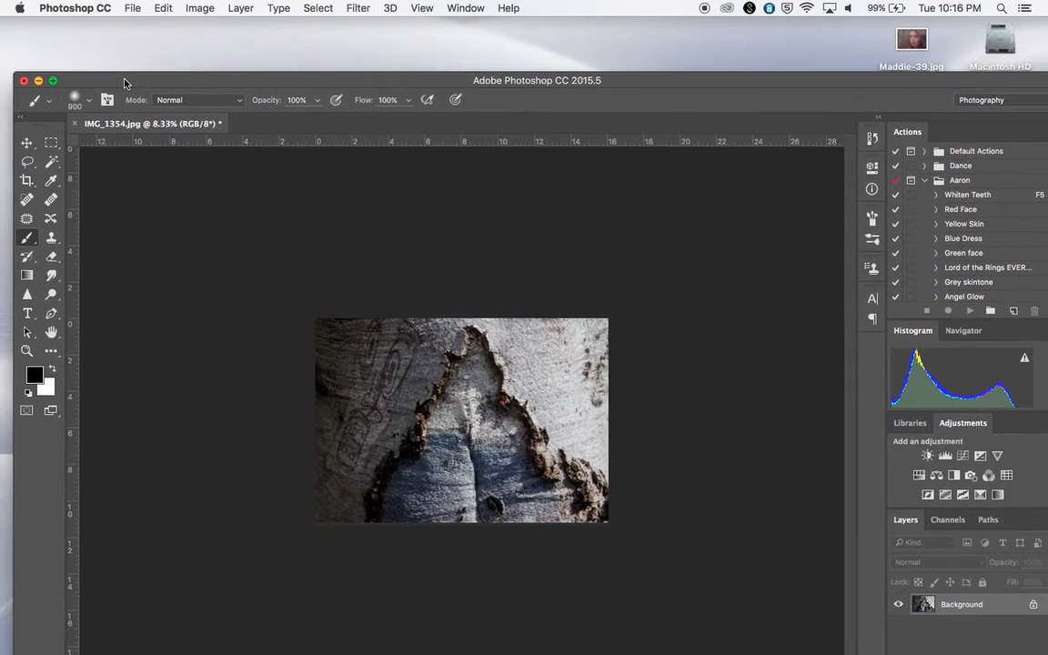
left_click(393, 636)
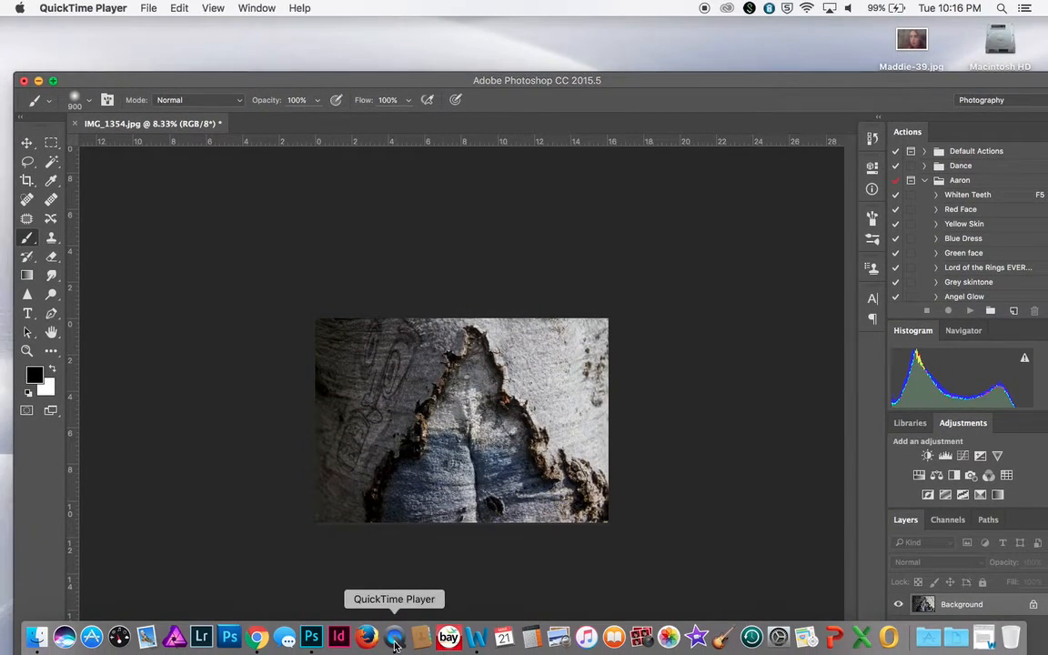
left_click(147, 8)
mouse_move(192, 215)
mouse_move(103, 7)
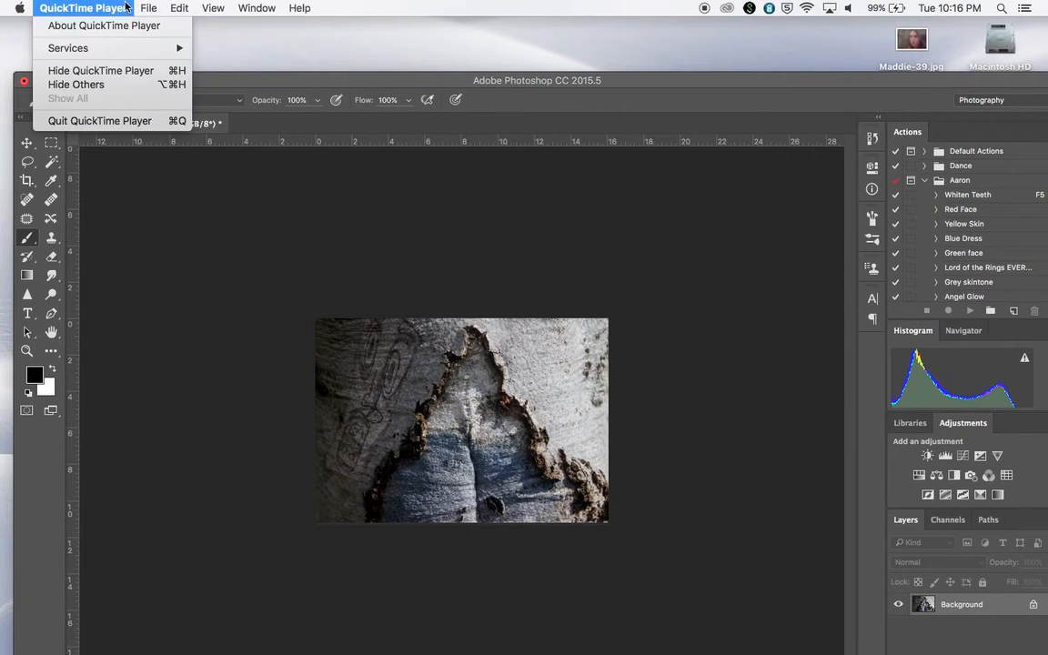
left_click(103, 120)
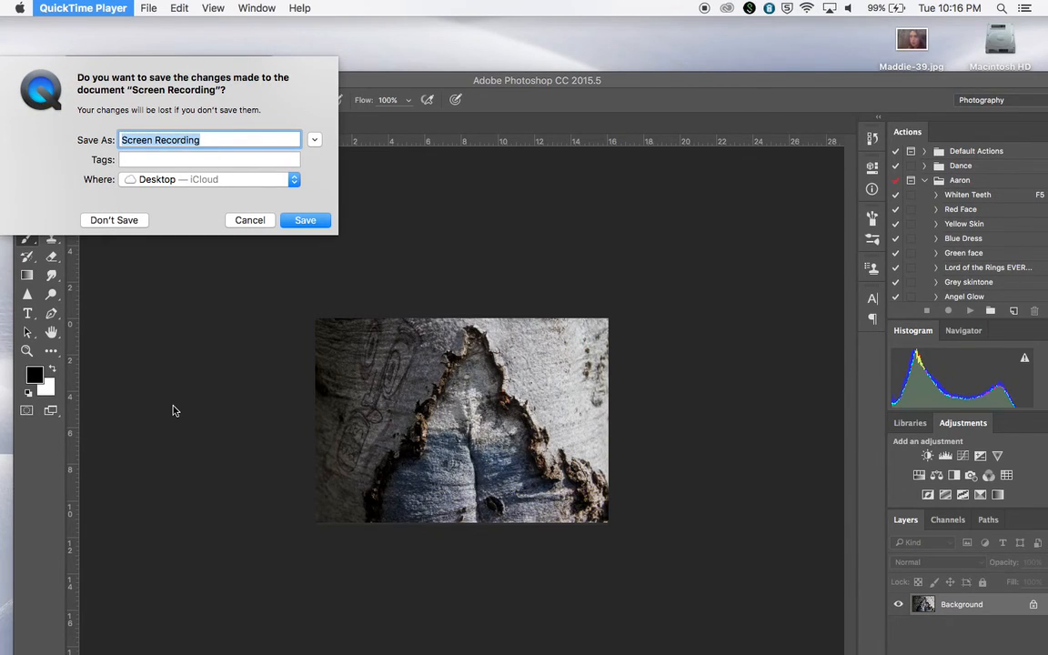
type("Masking")
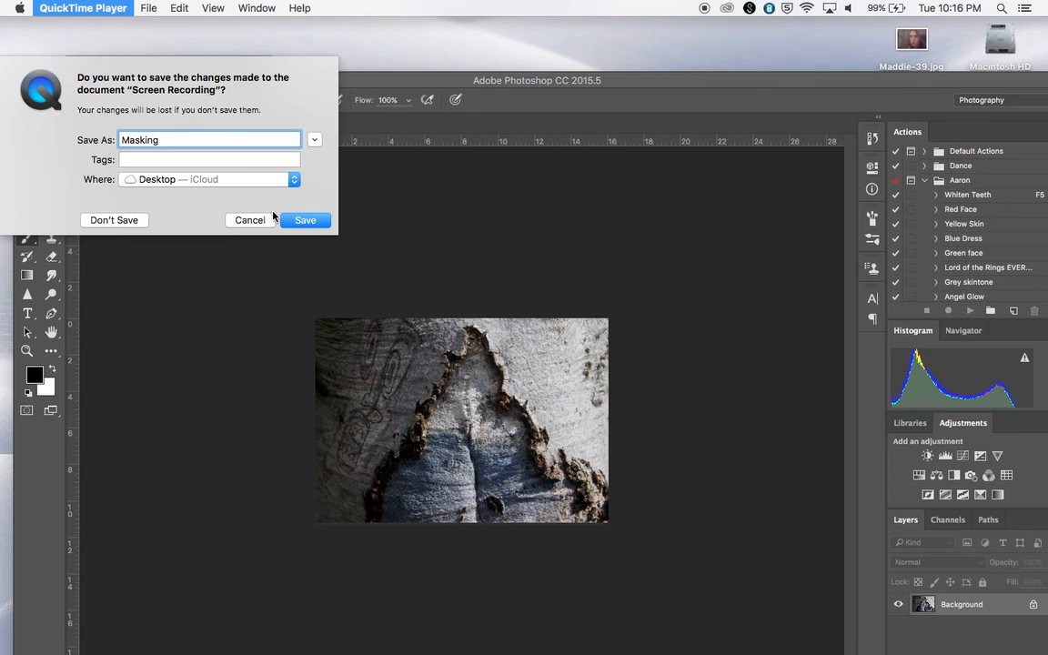